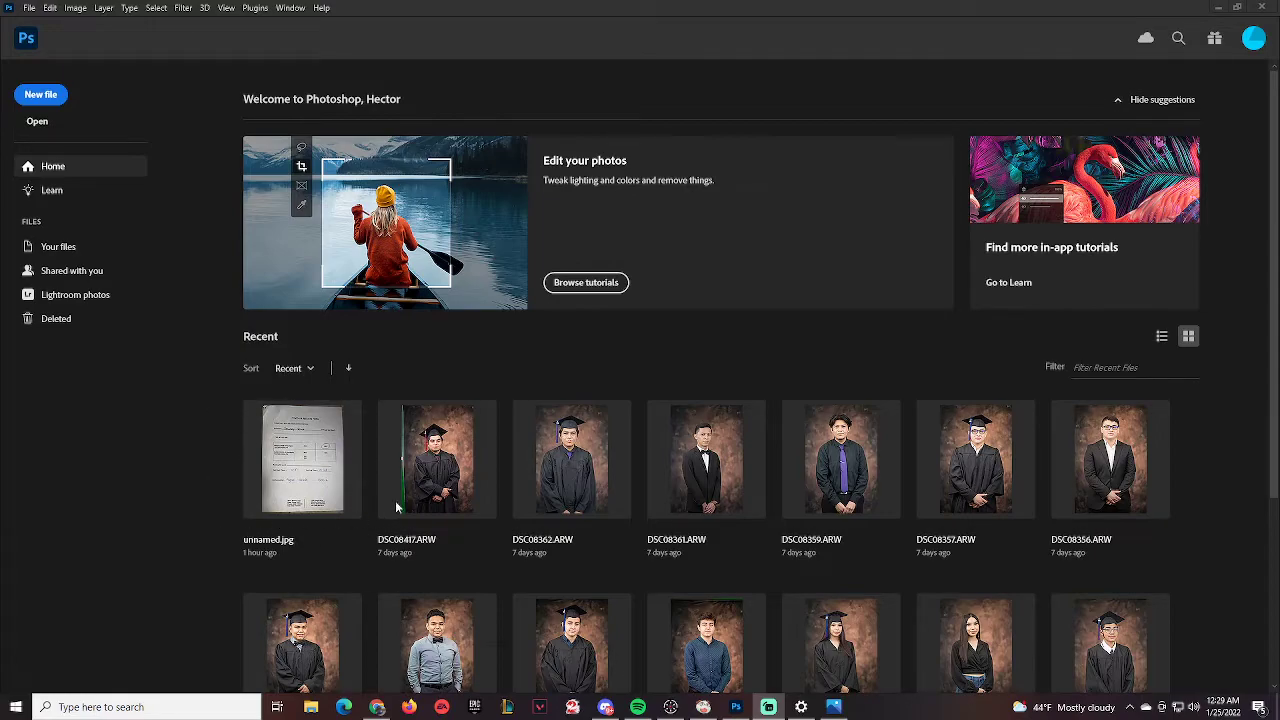
Create a portrait Letter print document named "Last Name", 8.5 × 11 inches at 300 pixels/inch
left_click(47, 97)
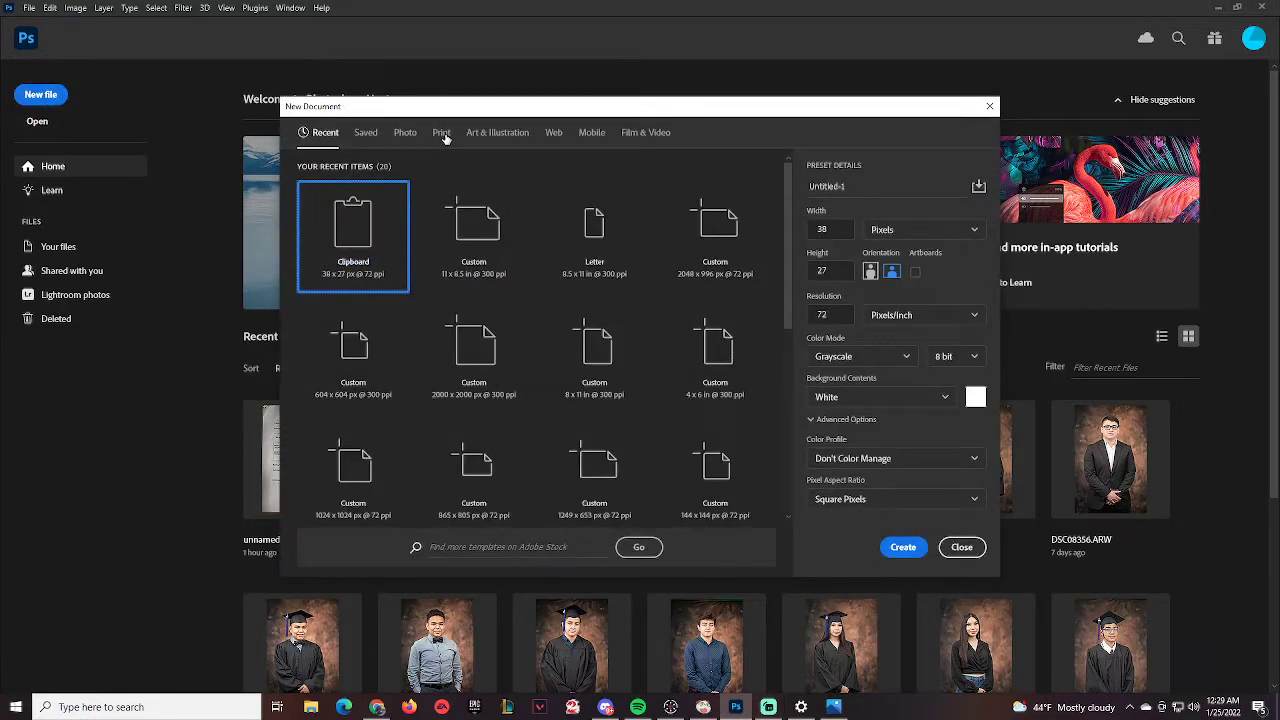
left_click(446, 140)
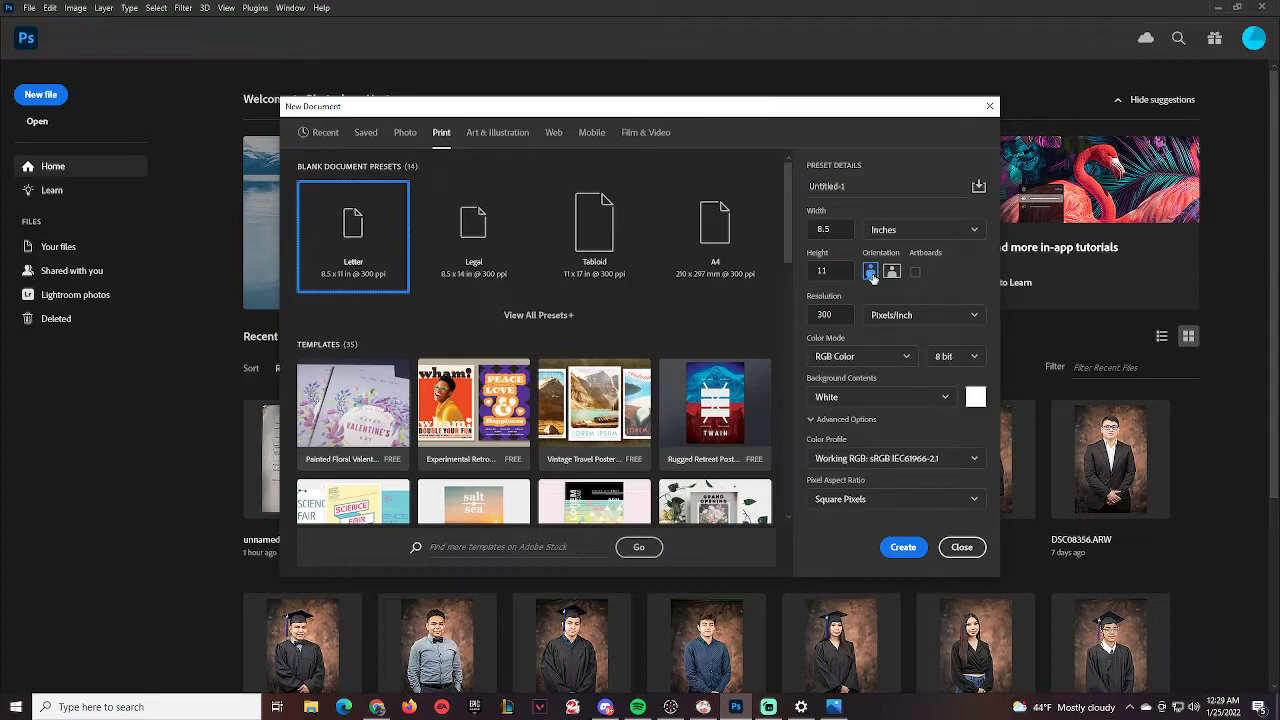
left_click_drag(857, 189, 791, 194)
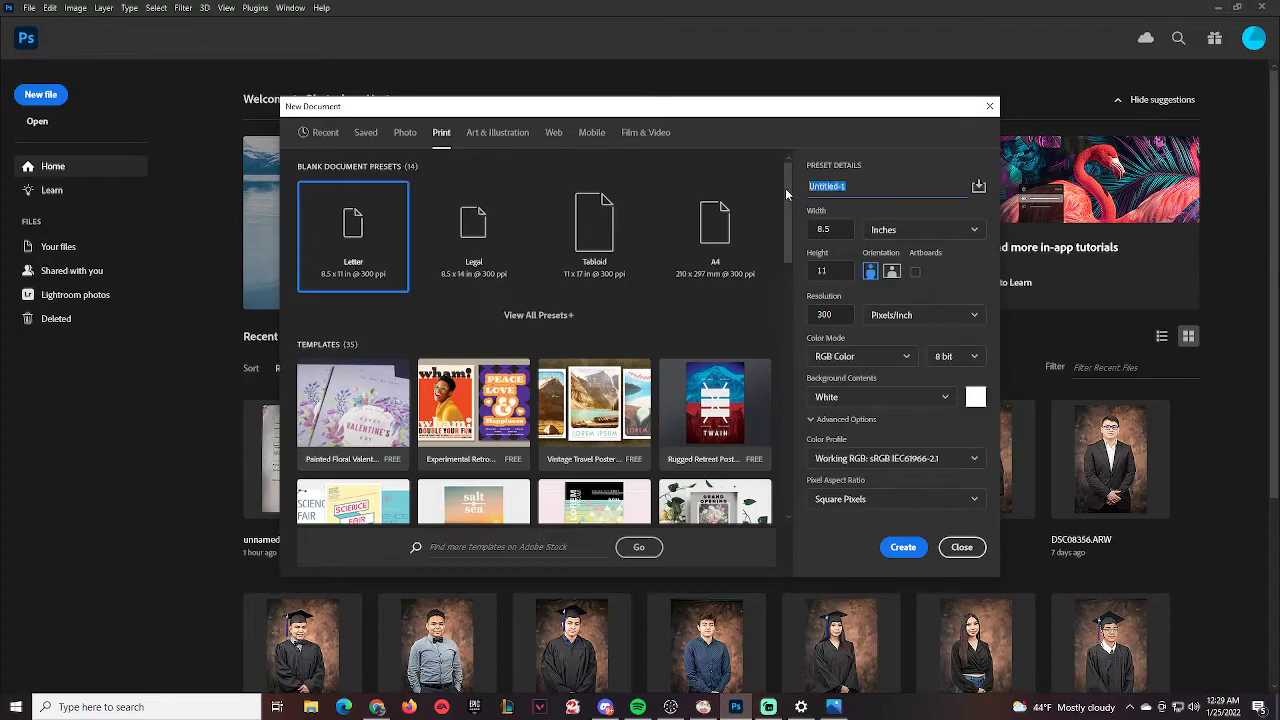
type("Last Name")
left_click(903, 554)
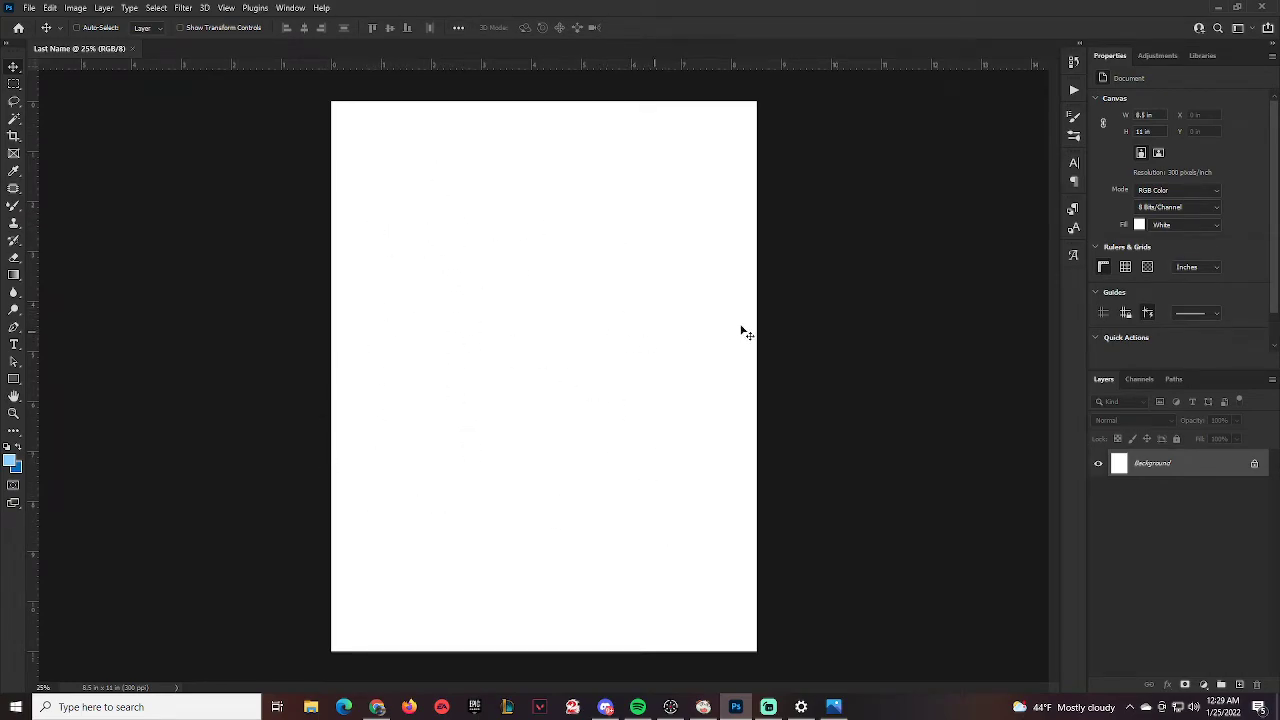
Review the lesson image of Photoshop tools in Photos and compare the options of the Move, Rectangle and Type tools
left_click(833, 707)
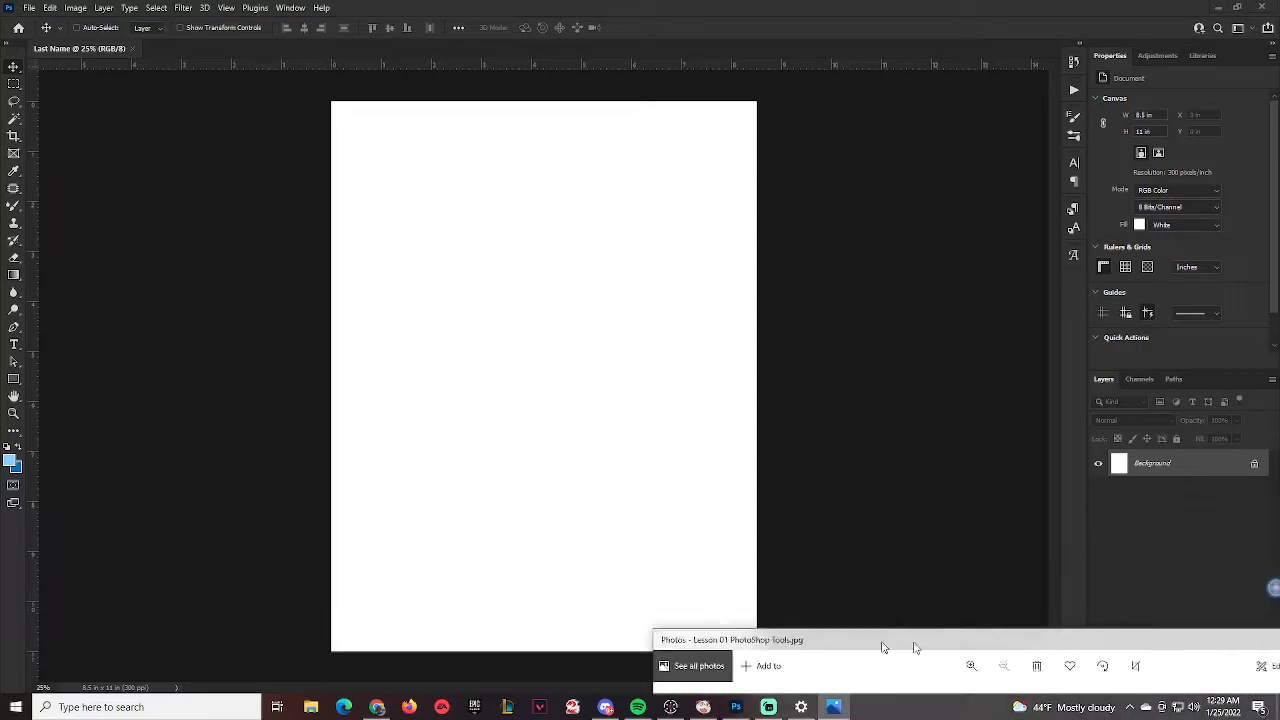
left_click_drag(498, 275, 486, 67)
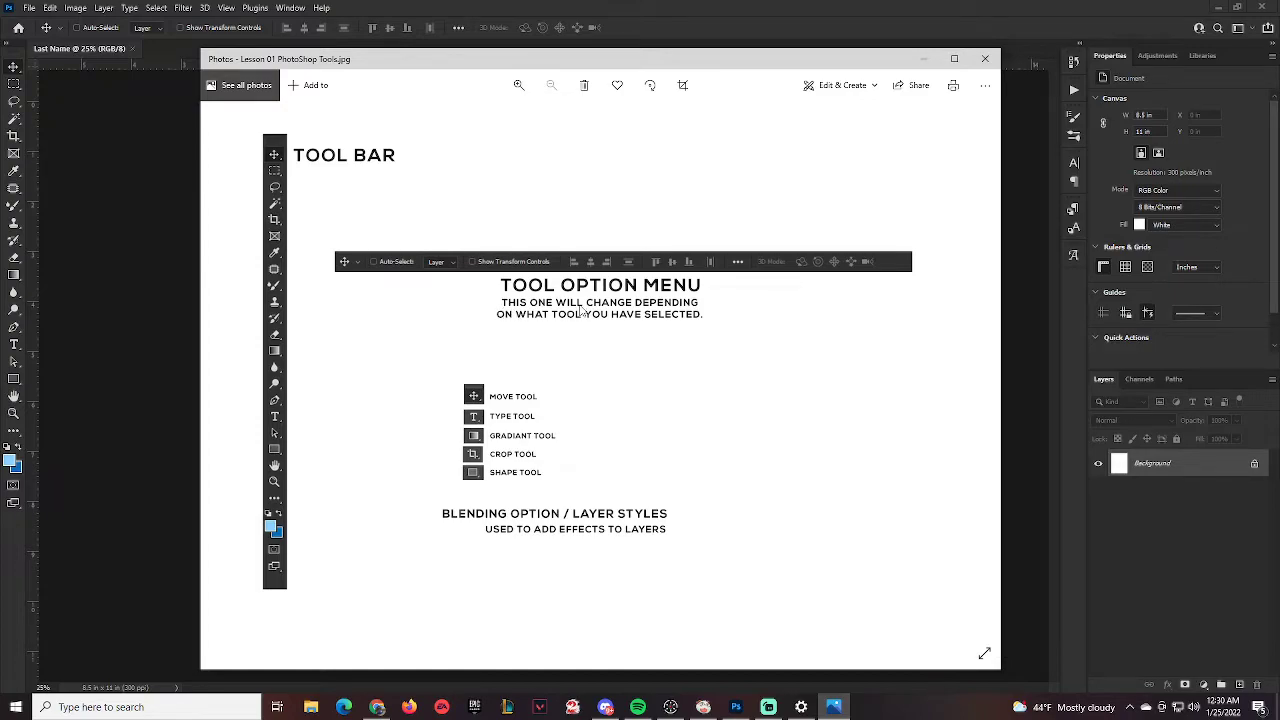
left_click(18, 74)
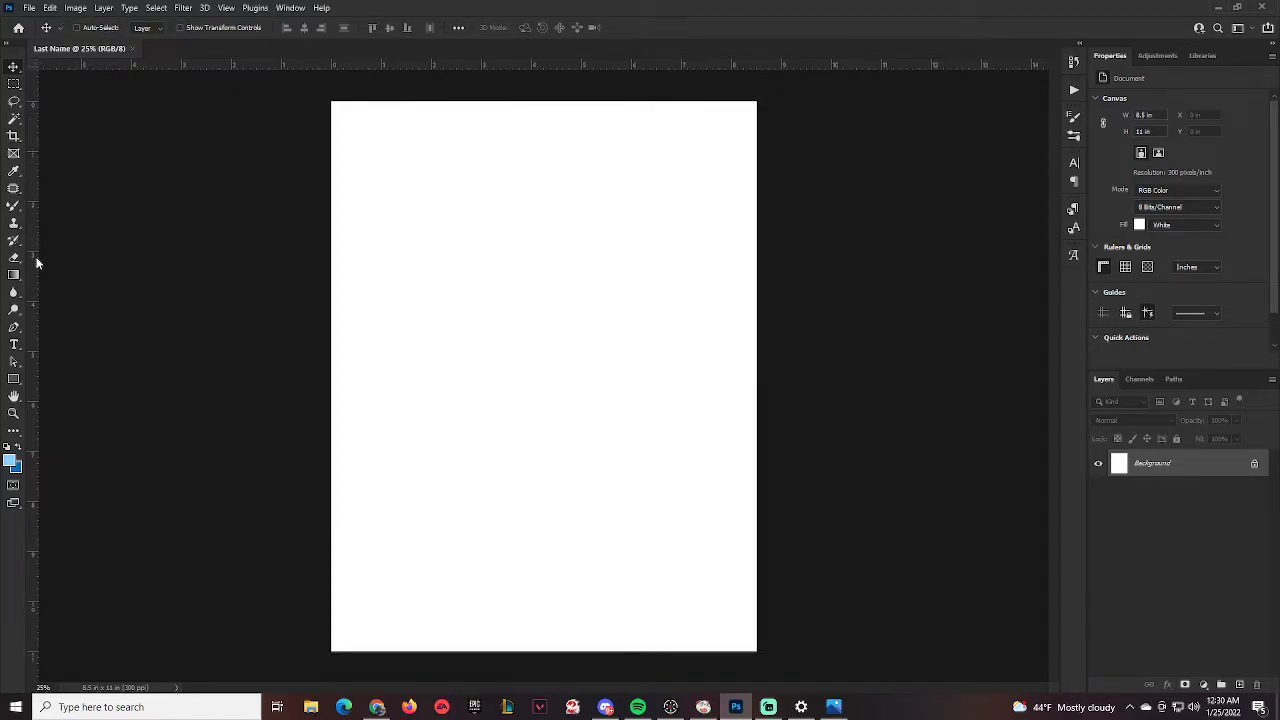
left_click(14, 379)
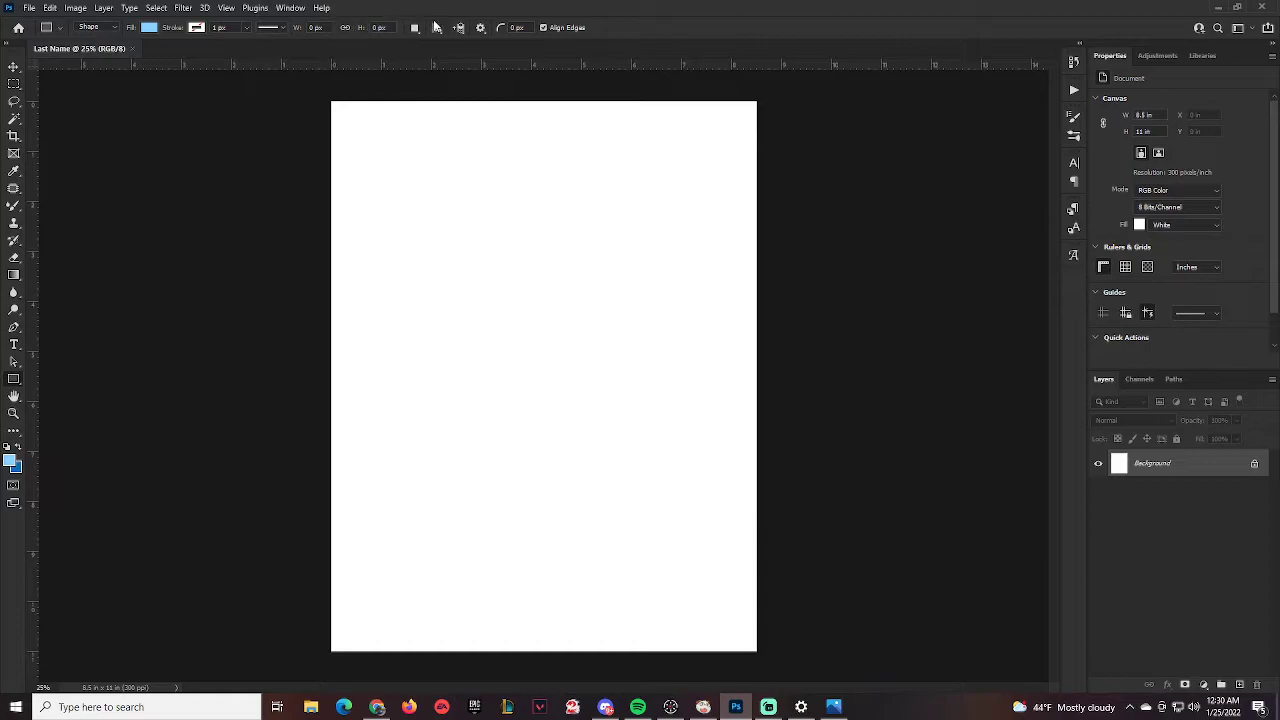
left_click(15, 344)
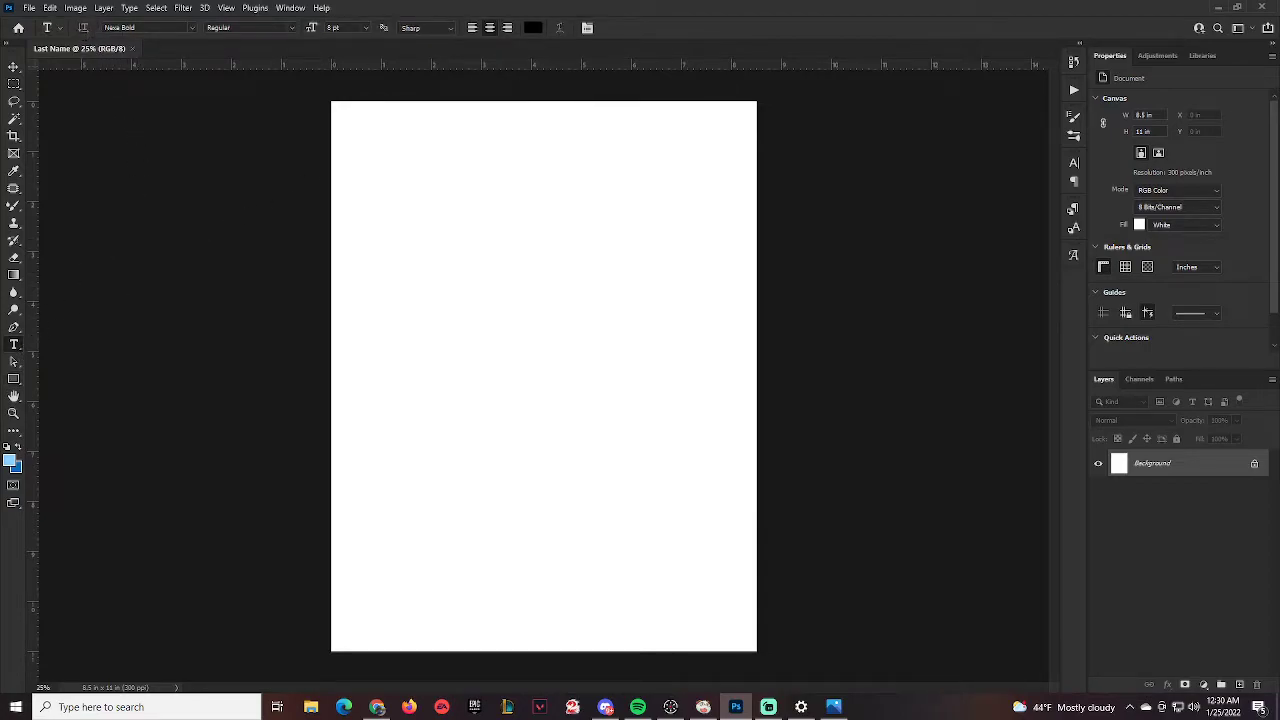
left_click(835, 708)
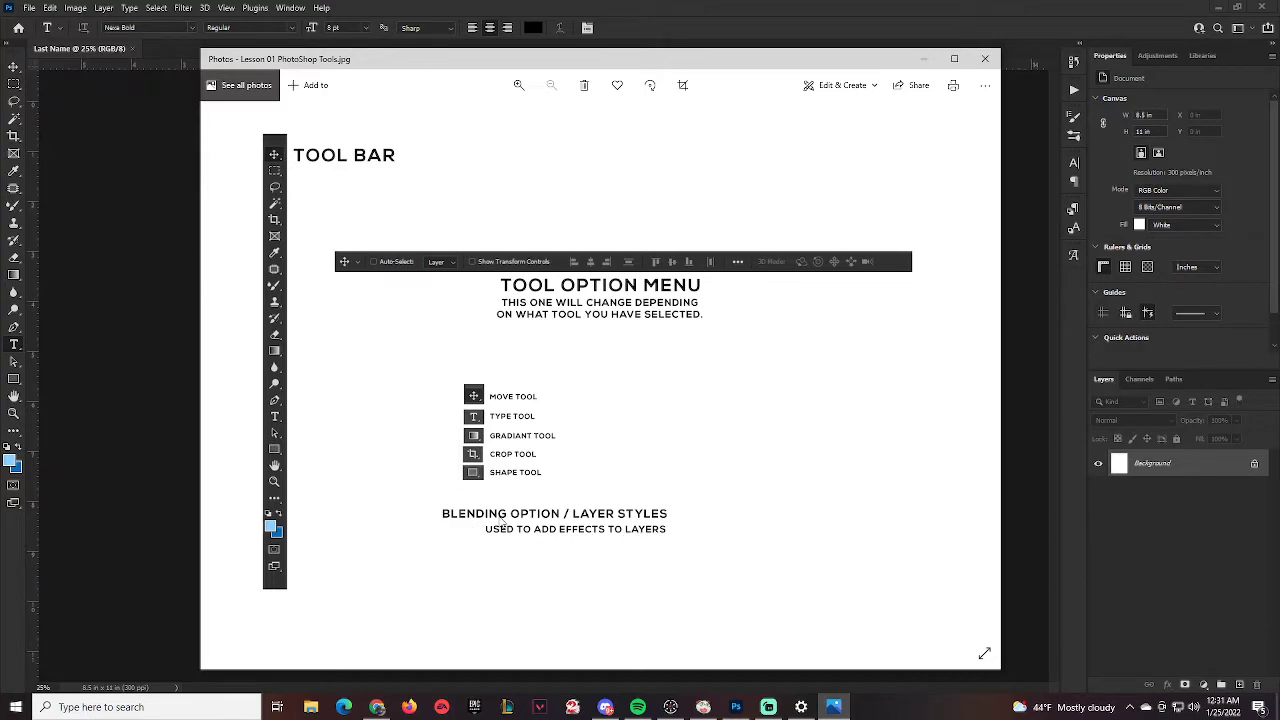
left_click_drag(520, 63, 1279, 60)
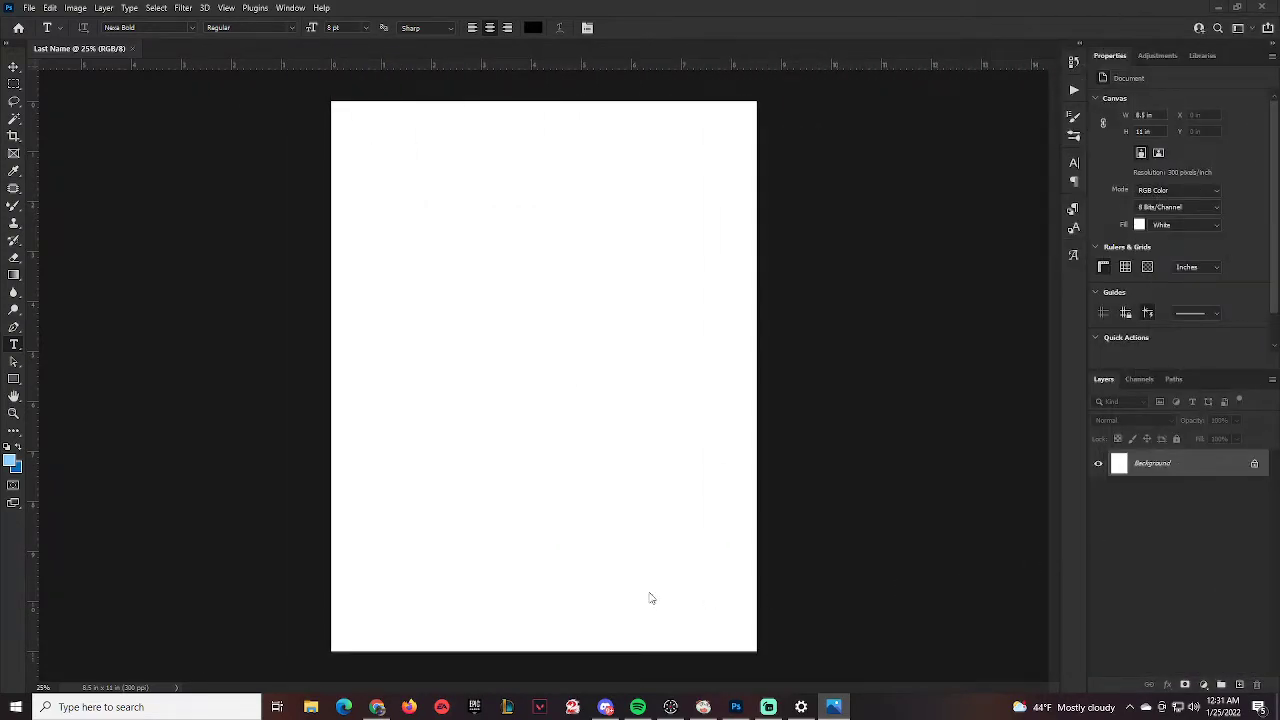
Add a text line with the last name in capitals near the middle of the page
left_click(15, 346)
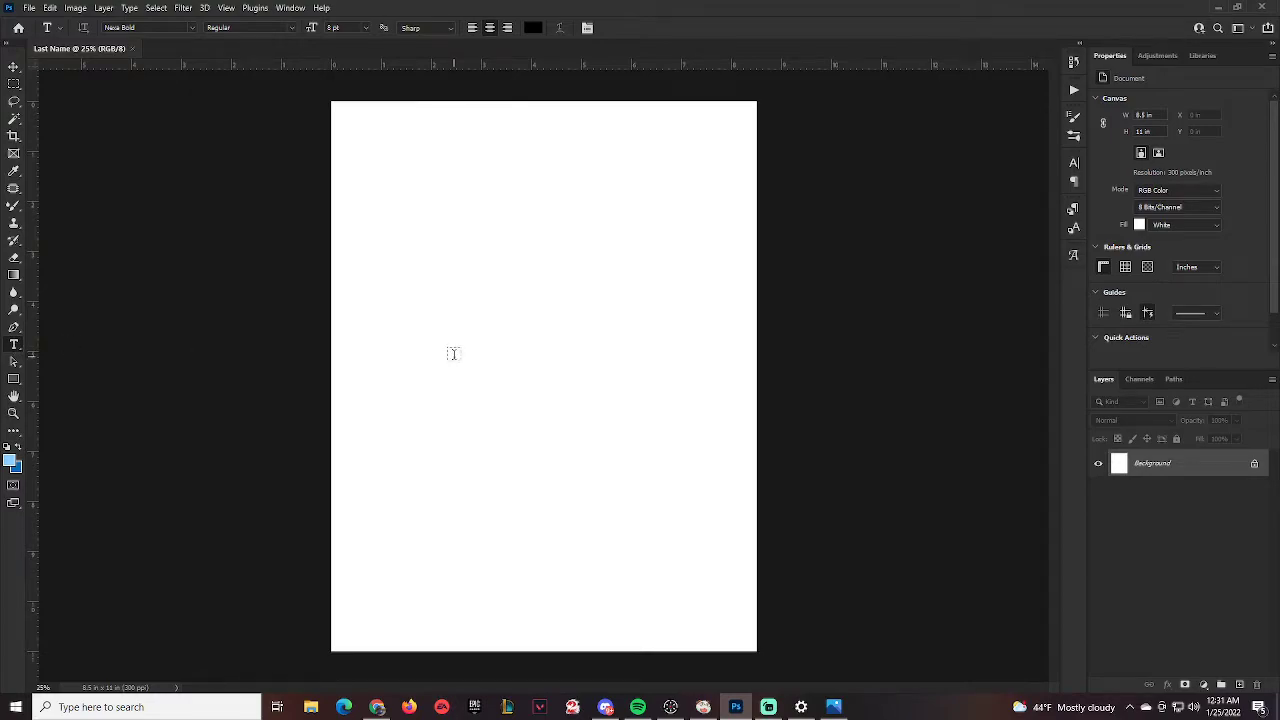
left_click(452, 353)
type("WONZALEZ")
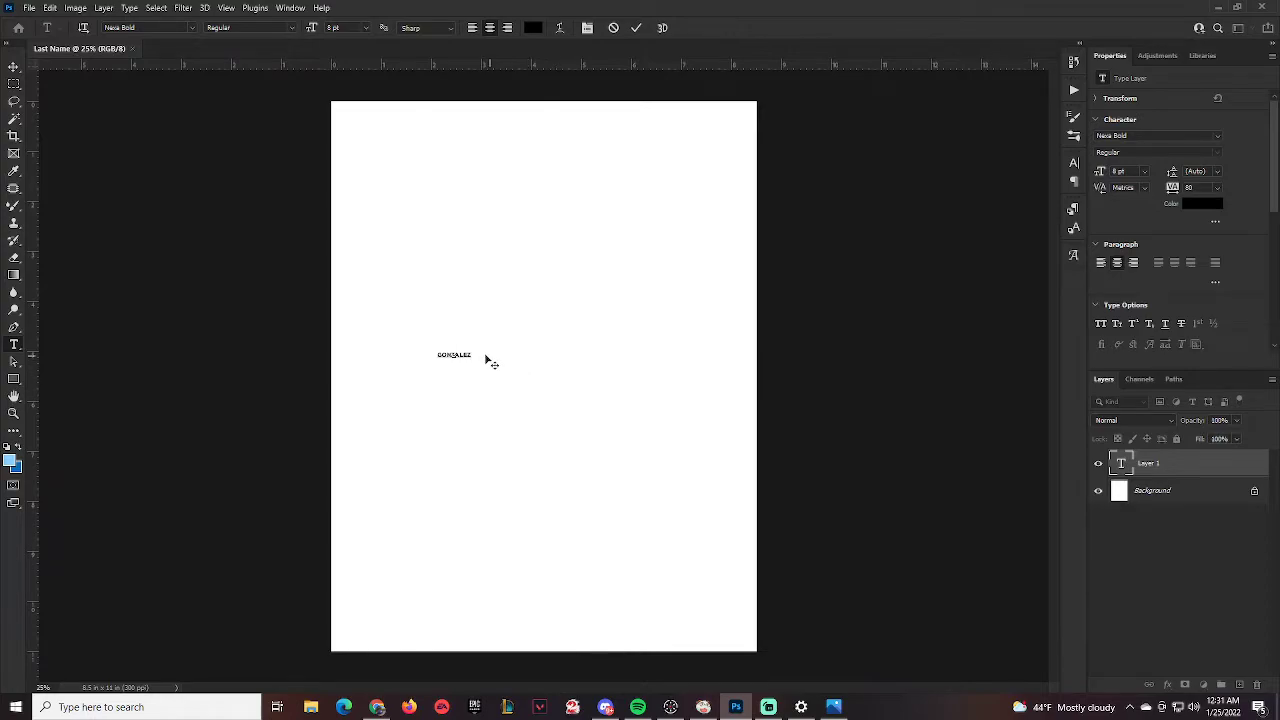
Set the last-name text to the Nexa Bold font at 60 pt
left_click_drag(473, 355, 434, 354)
left_click(191, 28)
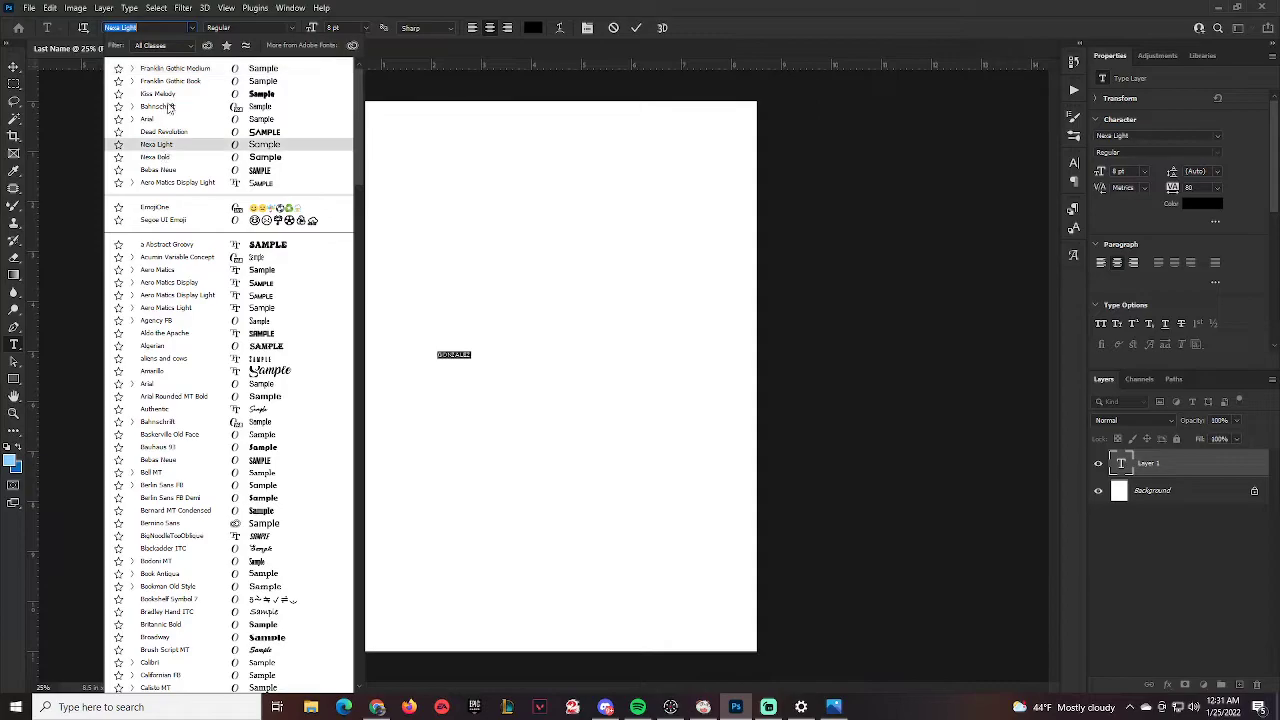
scroll(170, 428, "down", 5)
scroll(171, 428, "up", 5)
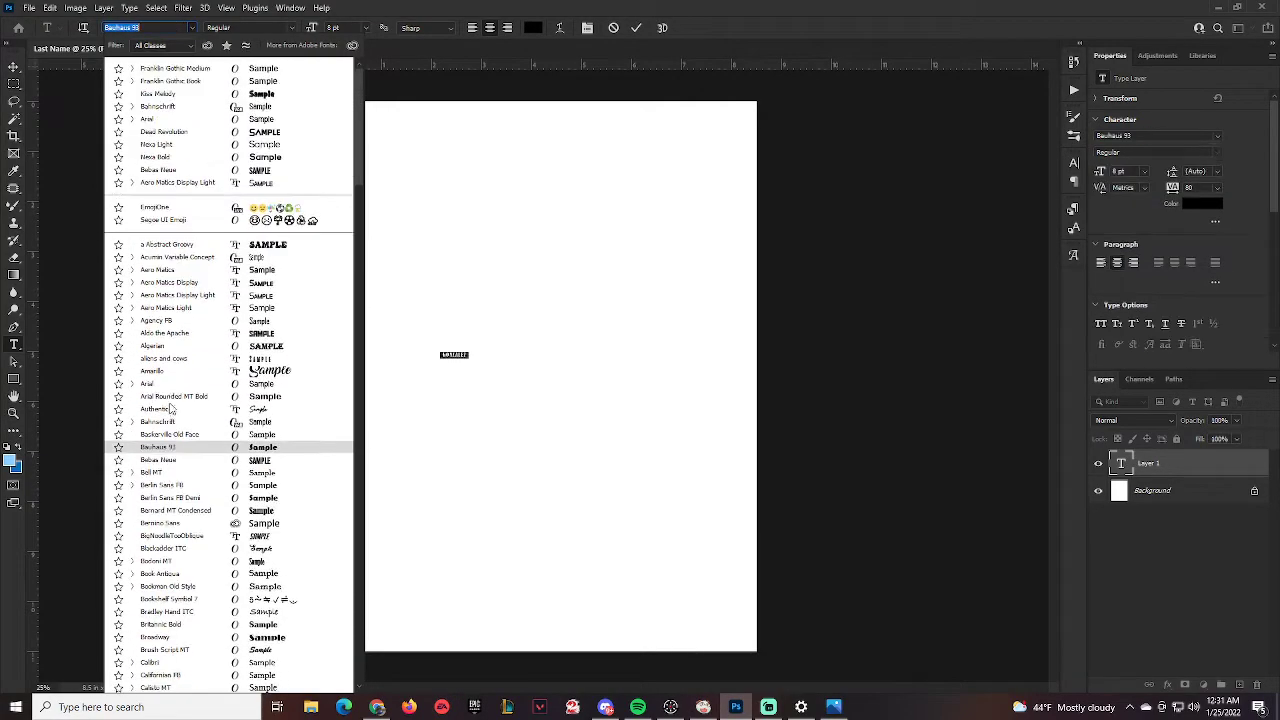
left_click(155, 160)
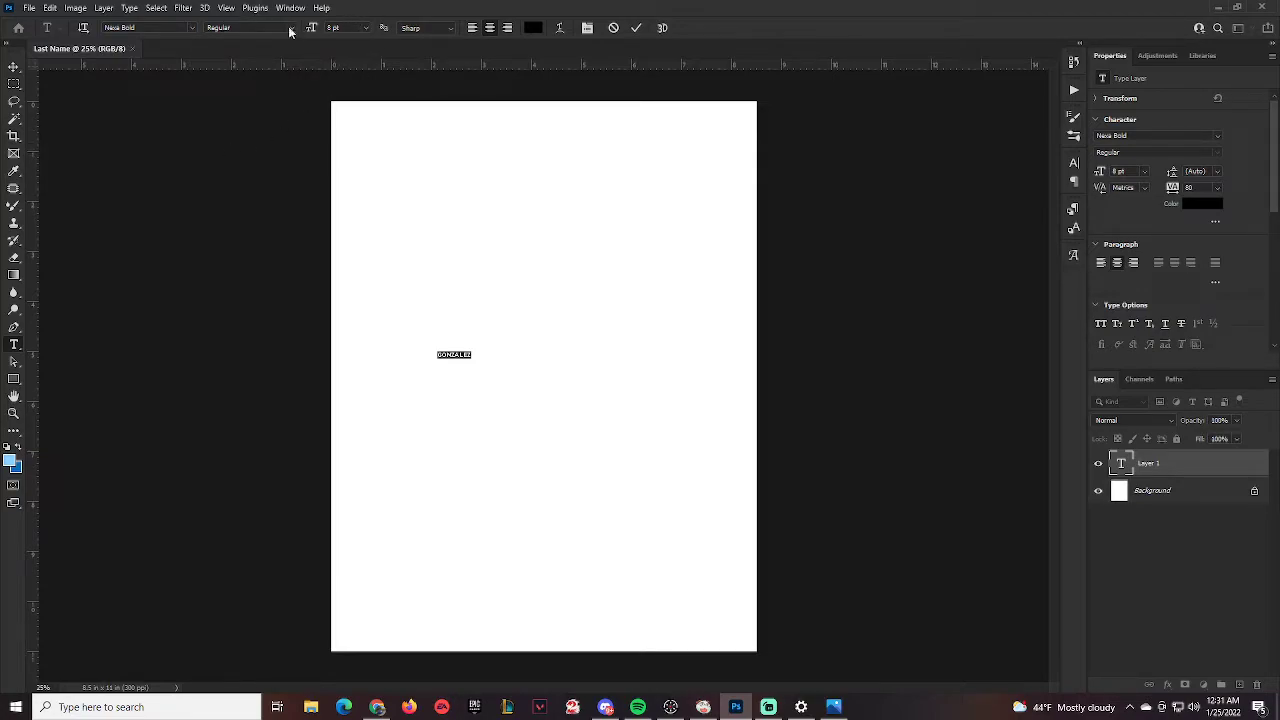
left_click(366, 27)
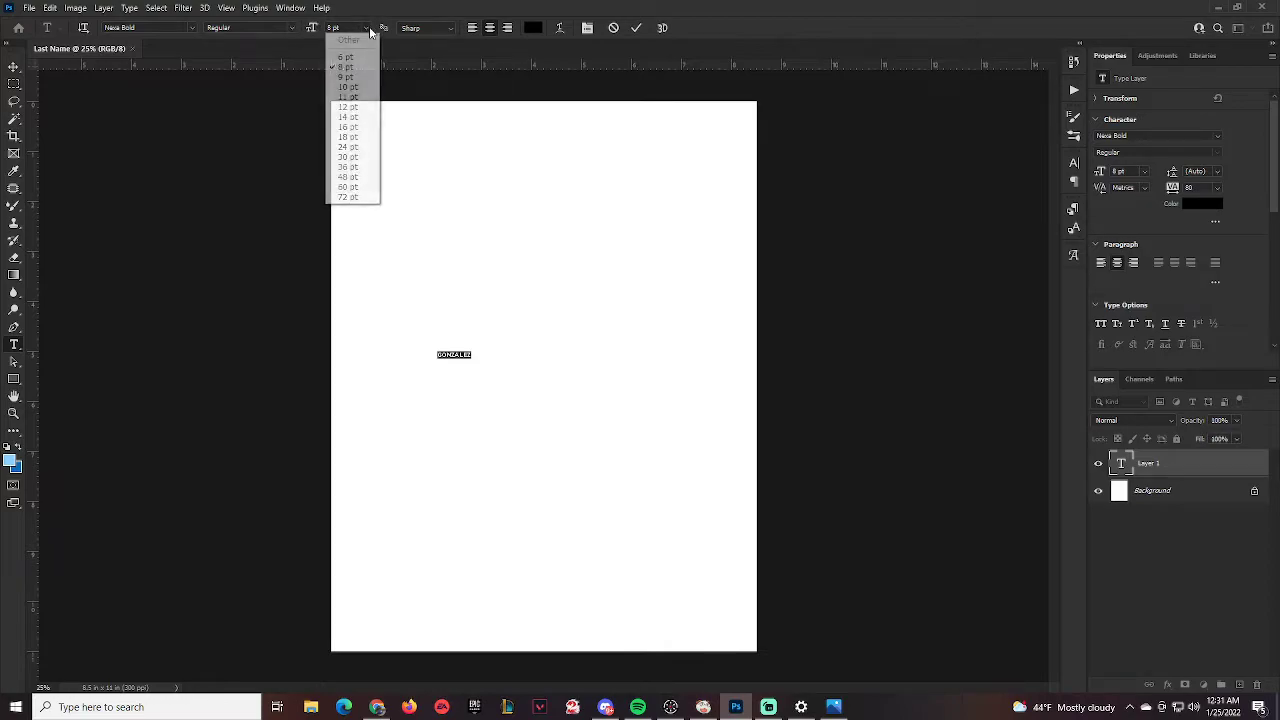
left_click(350, 186)
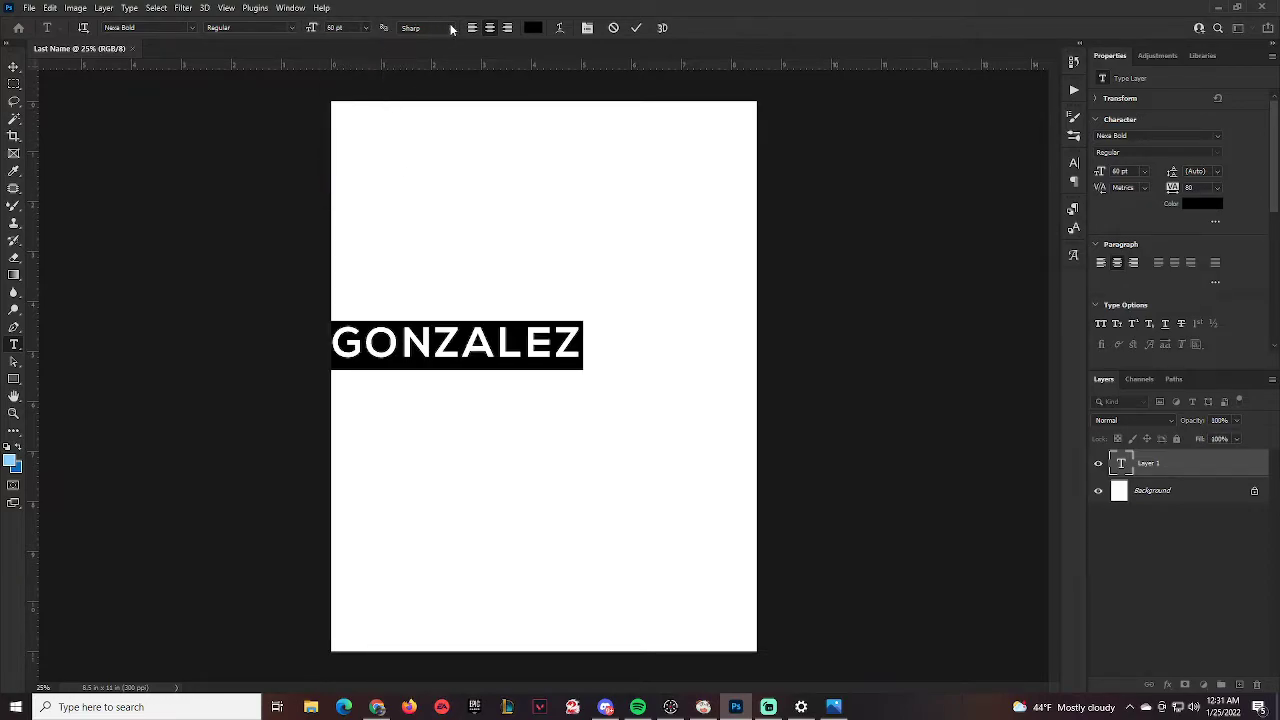
Set the last-name text colour to black and move the text to the horizontal centre of the page
left_click(533, 27)
left_click(1024, 389)
left_click_drag(1024, 389, 837, 580)
left_click(1178, 379)
left_click(13, 66)
left_click_drag(437, 349, 515, 367)
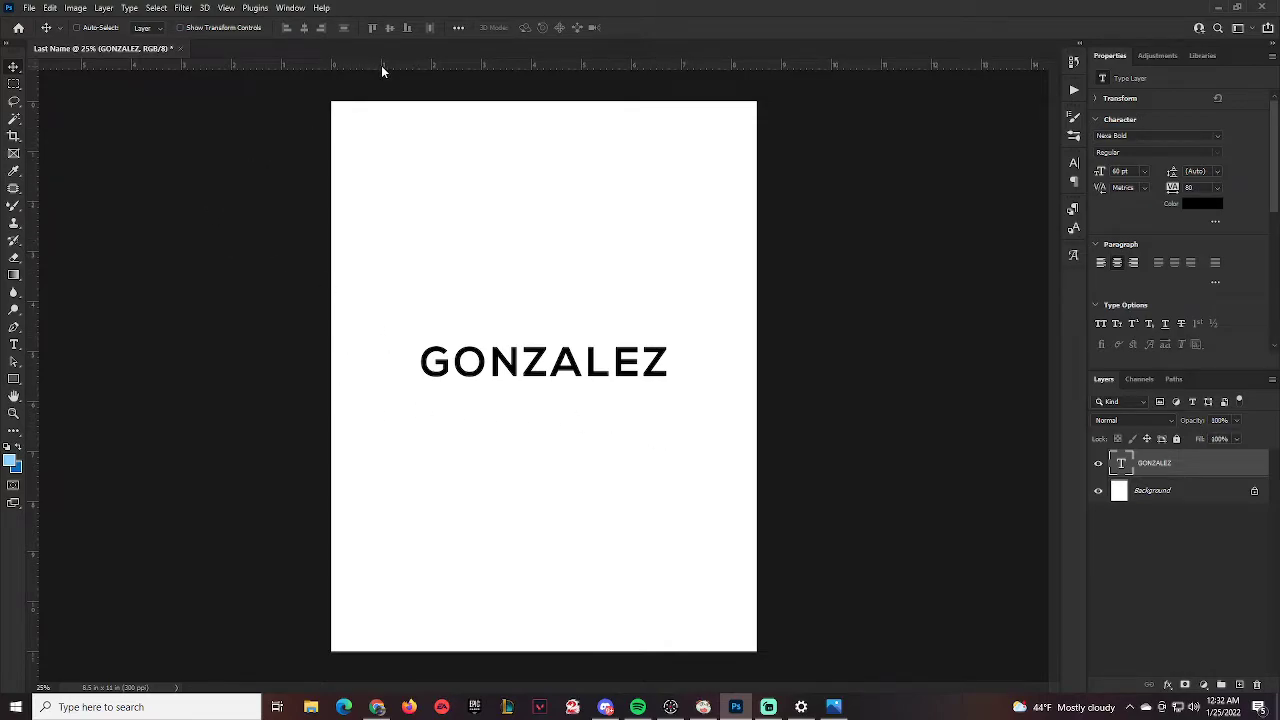
Hide and show the rulers twice, leaving them on
key("ctrl+r")
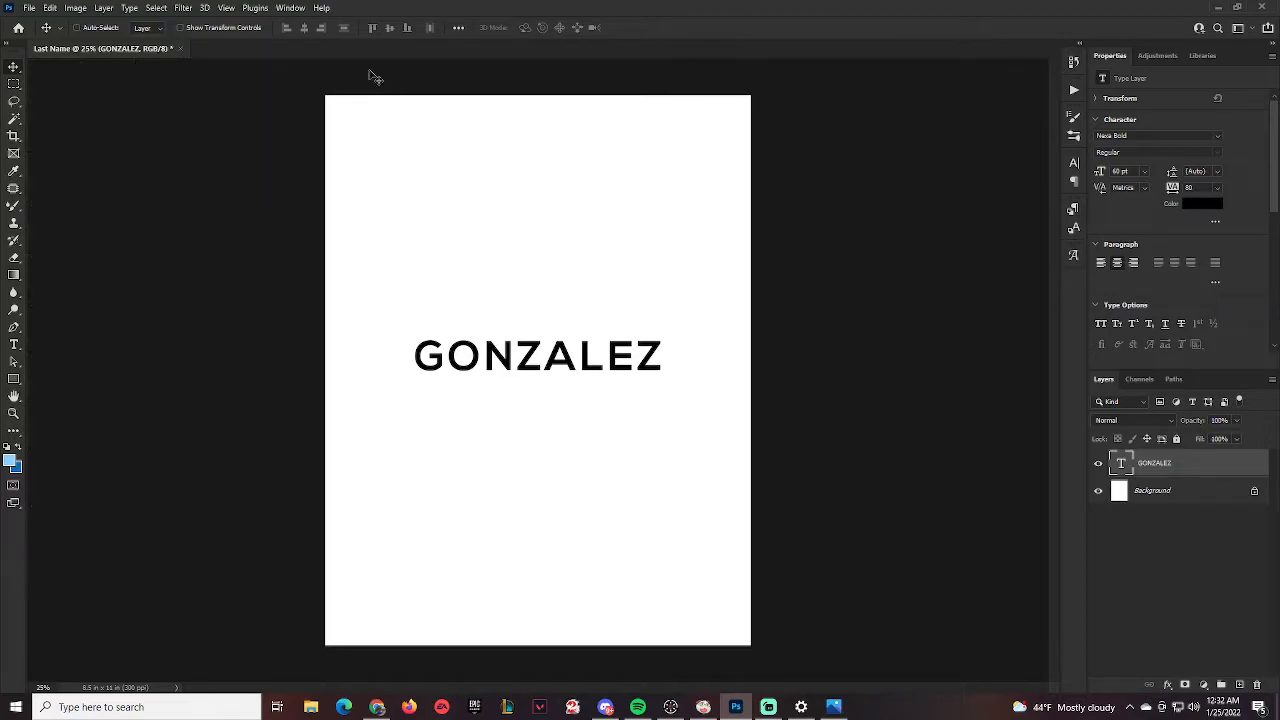
key("ctrl+r")
key("ctrl+r")
key("ctrl+r")
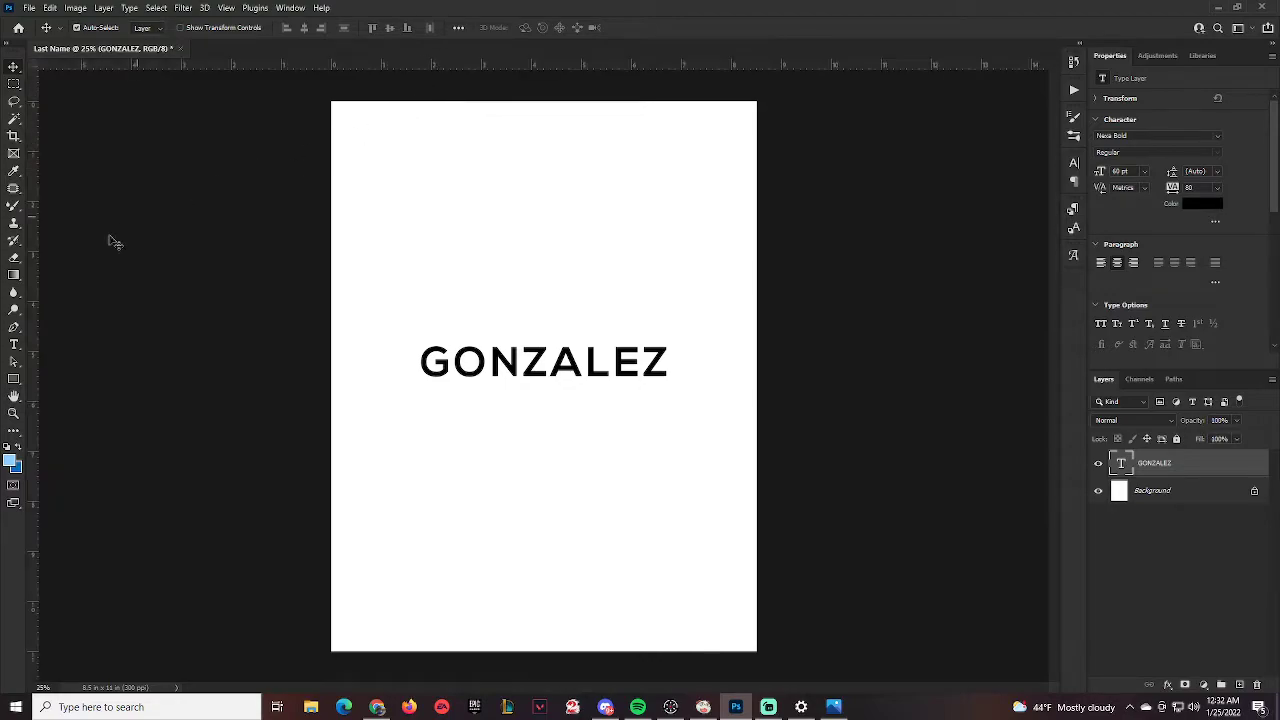
Add the text "CTRL + R" in the upper part of the page and centre it above the last name
key("t")
left_click(428, 207)
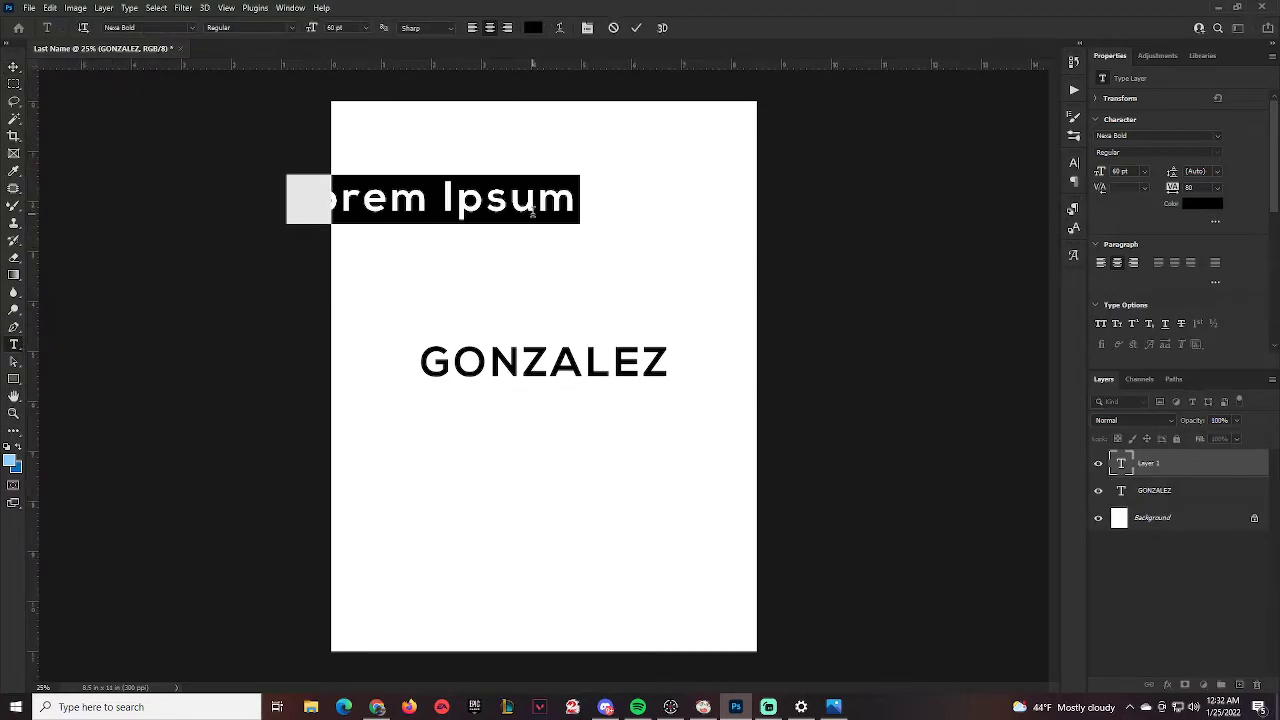
type("CTRL")
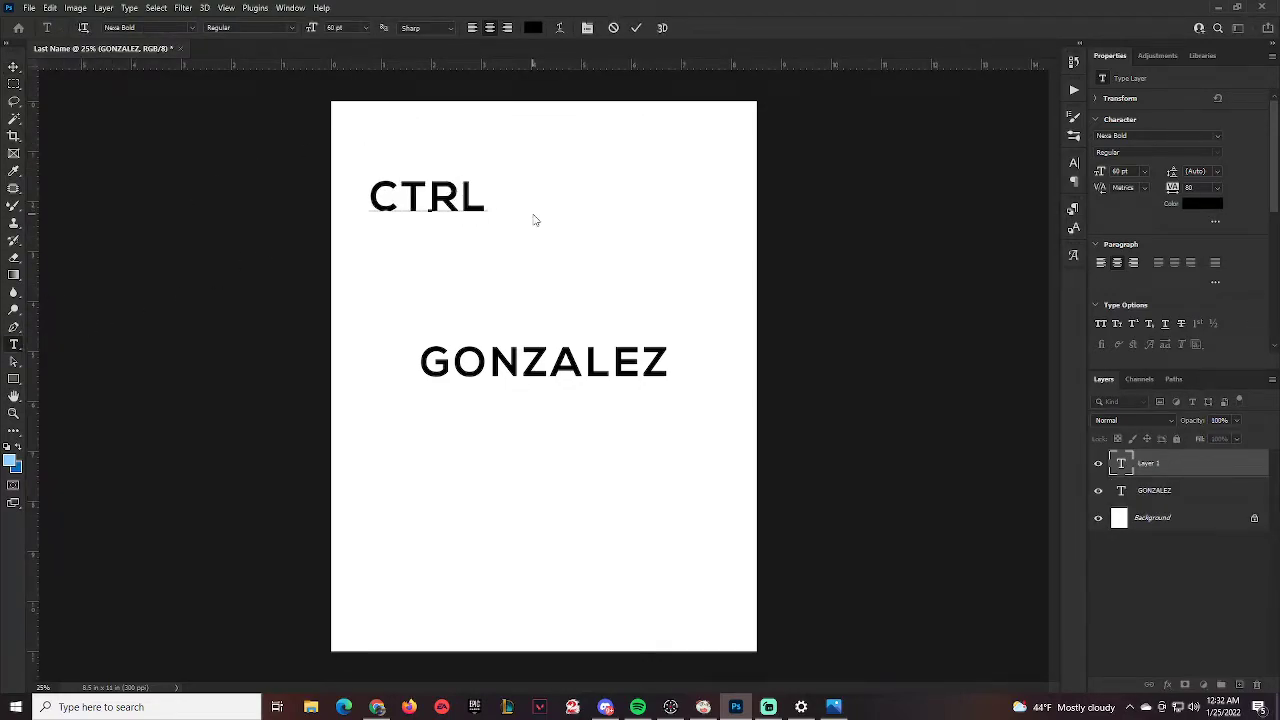
type(" + R")
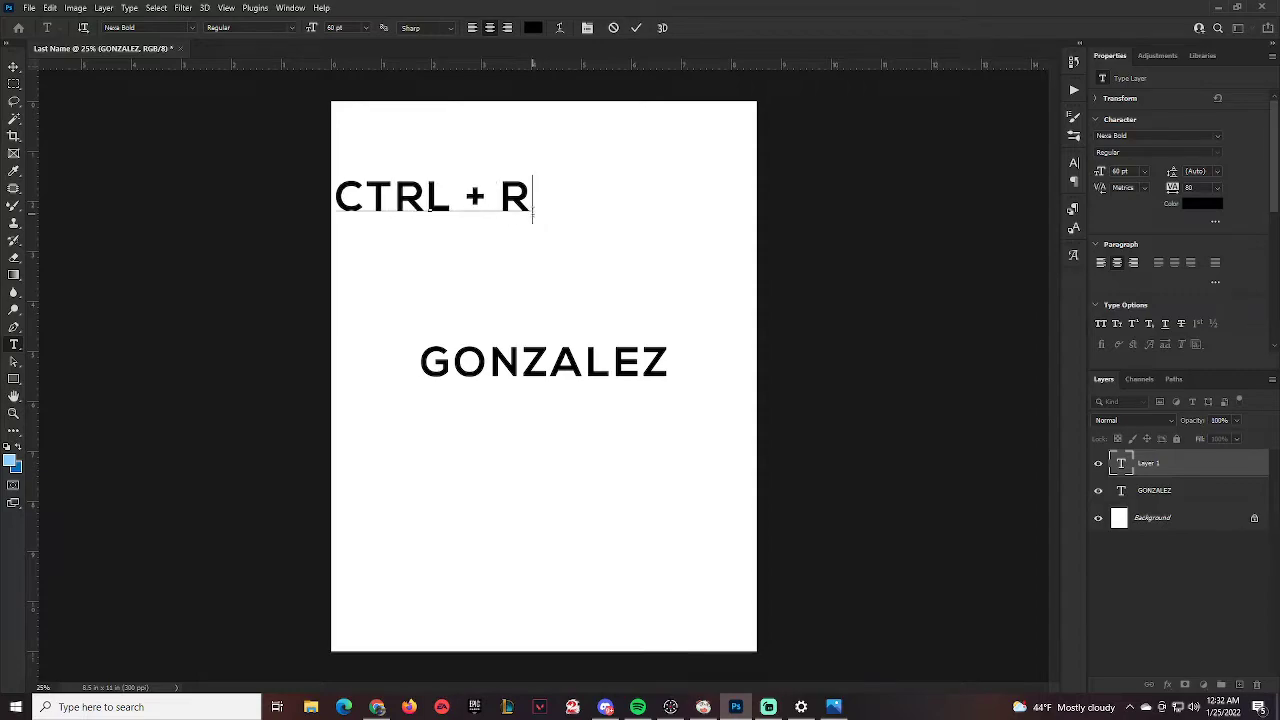
left_click(13, 67)
left_click_drag(398, 208, 510, 206)
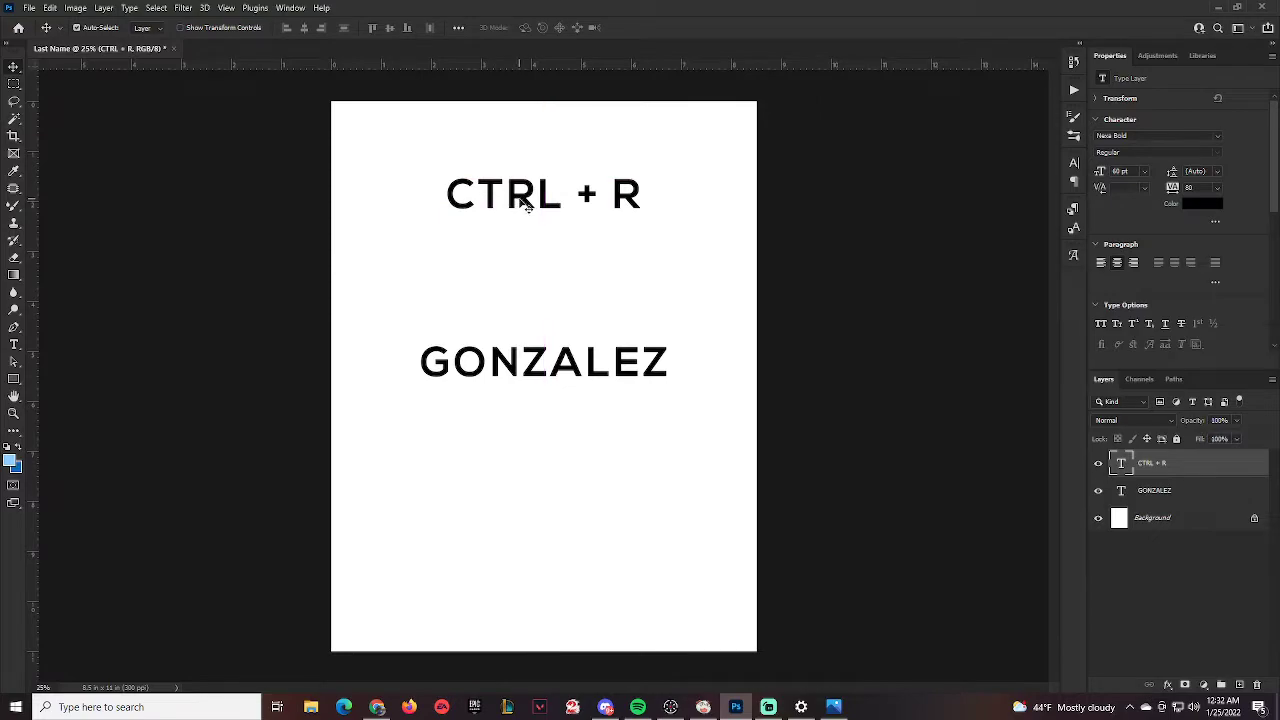
Toggle the rulers off and on again and delete the "CTRL + R" text layer
key("ctrl+r")
key("ctrl+r")
key("ctrl+r")
key("ctrl+r")
key("Delete")
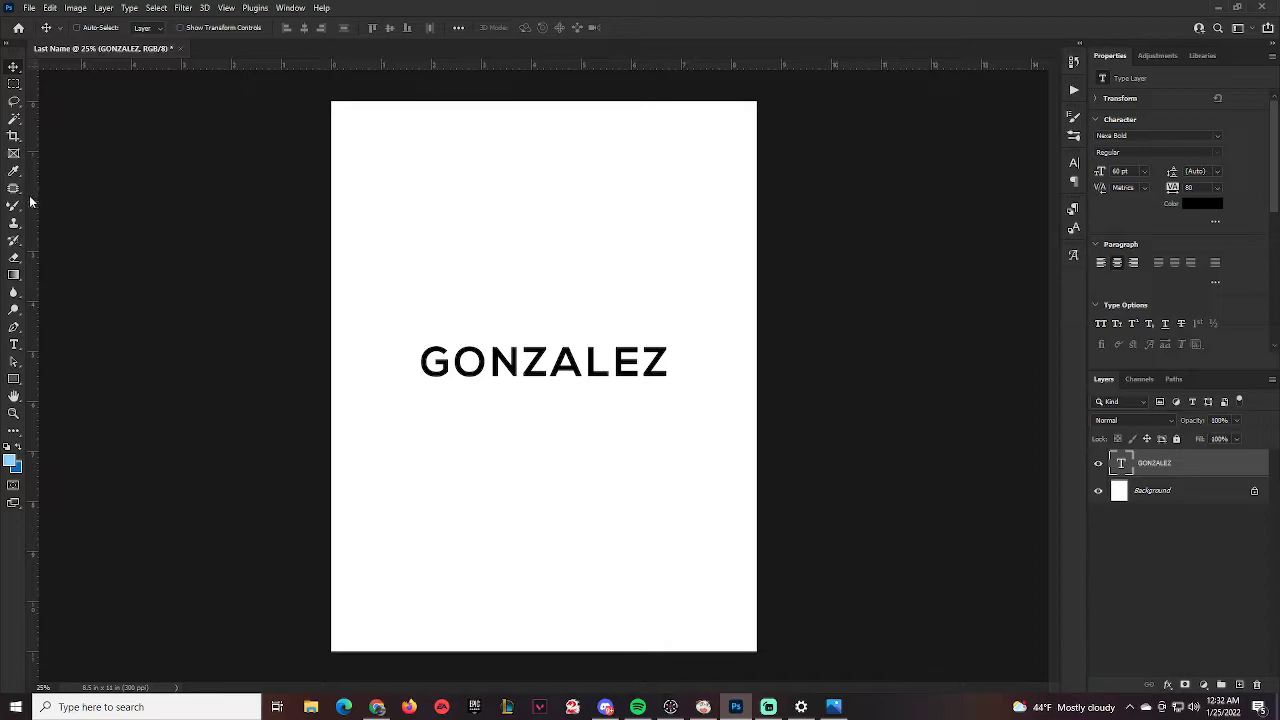
Place two vertical guides, each 1 inch in from the left and right page edges
left_click_drag(30, 202, 381, 229)
left_click_drag(36, 262, 706, 234)
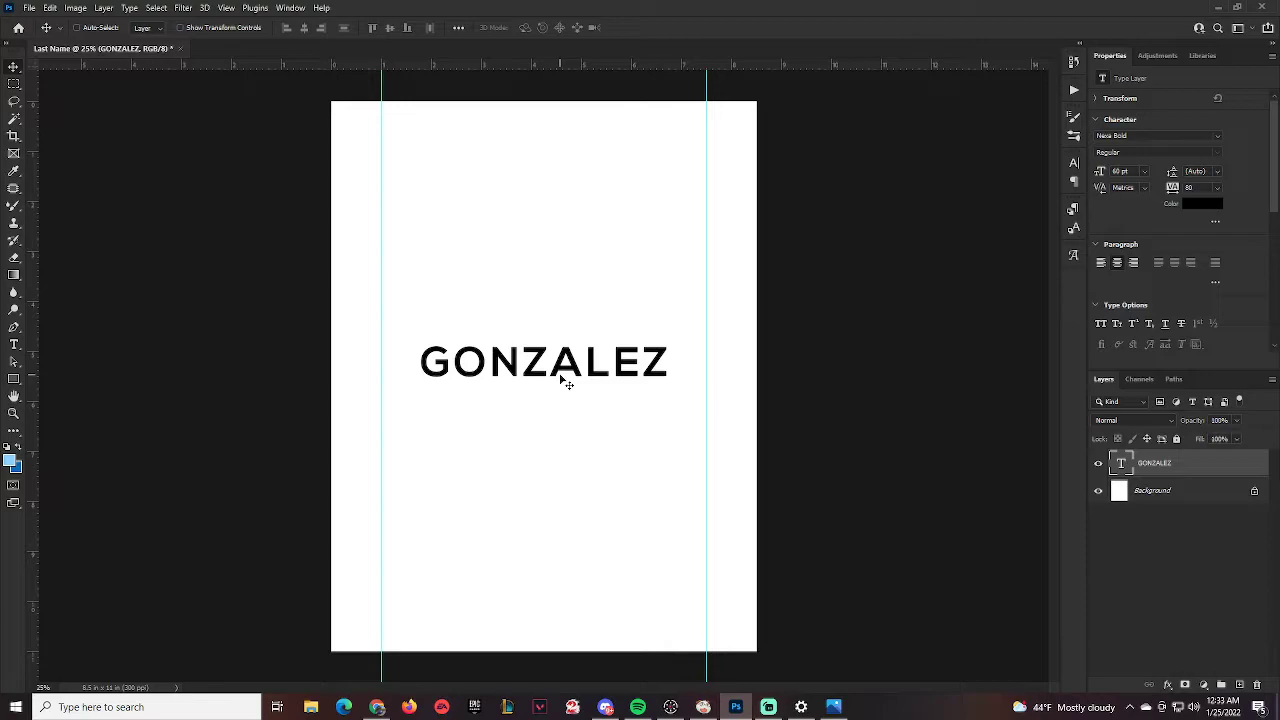
Set the Rectangle tool's fill colour to black (#000000)
left_click(15, 381)
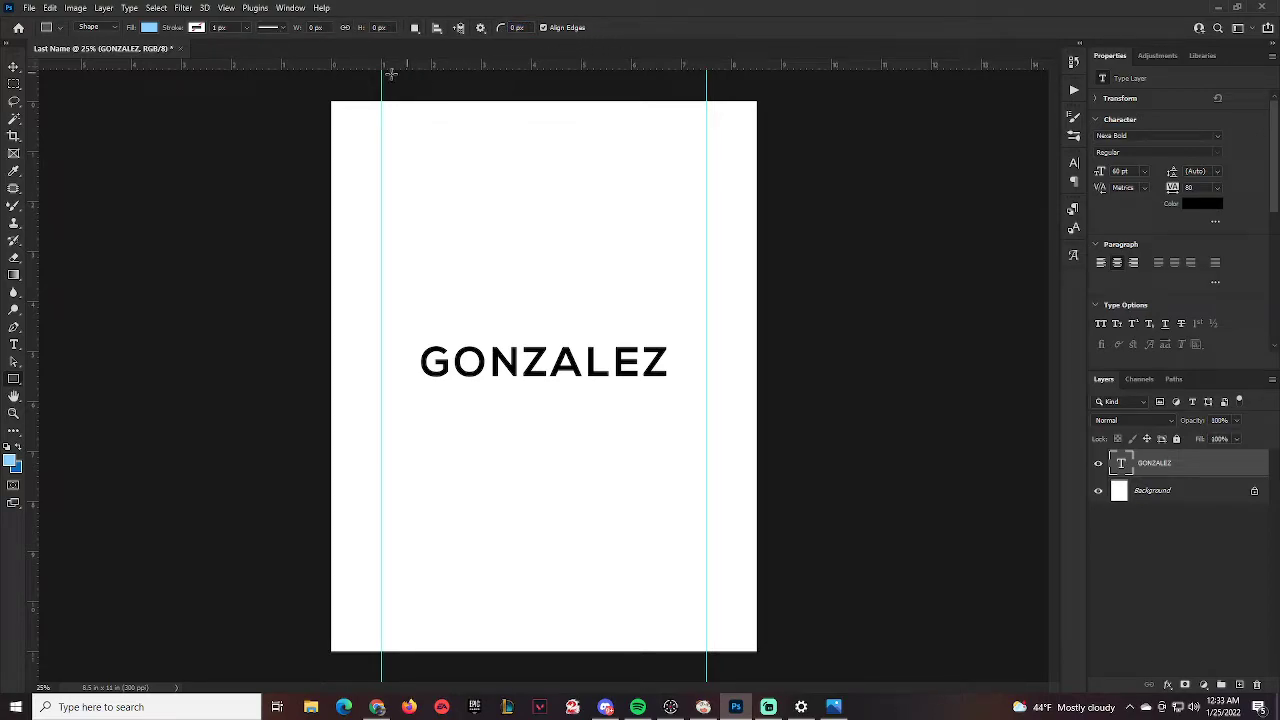
left_click(149, 28)
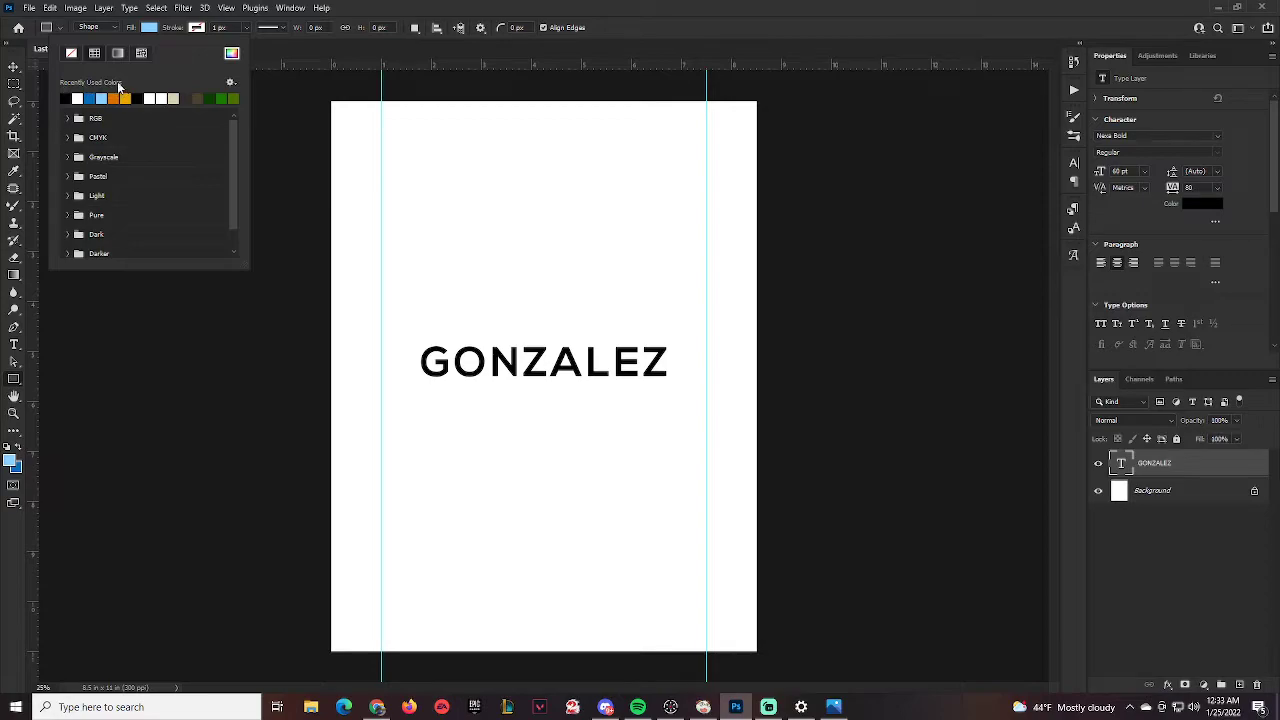
left_click(231, 55)
mouse_move(948, 432)
left_mouse_down()
mouse_move(957, 480)
mouse_move(857, 569)
left_mouse_up()
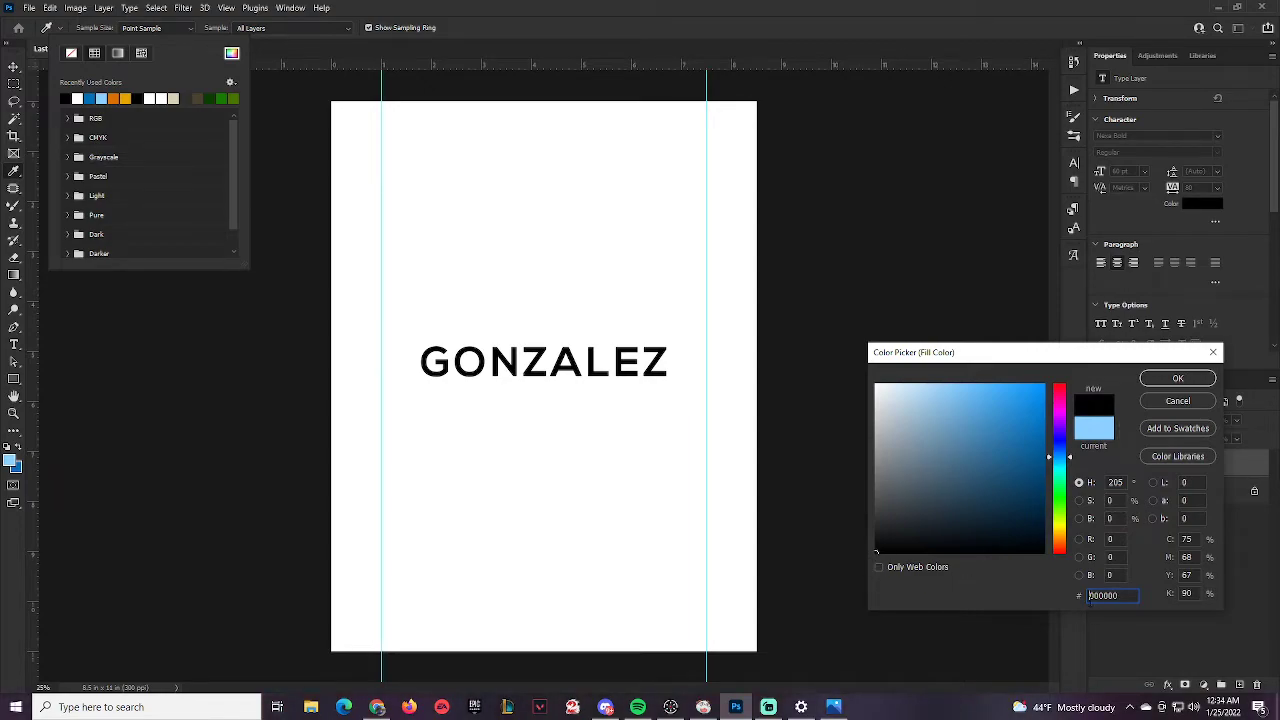
left_click(1182, 382)
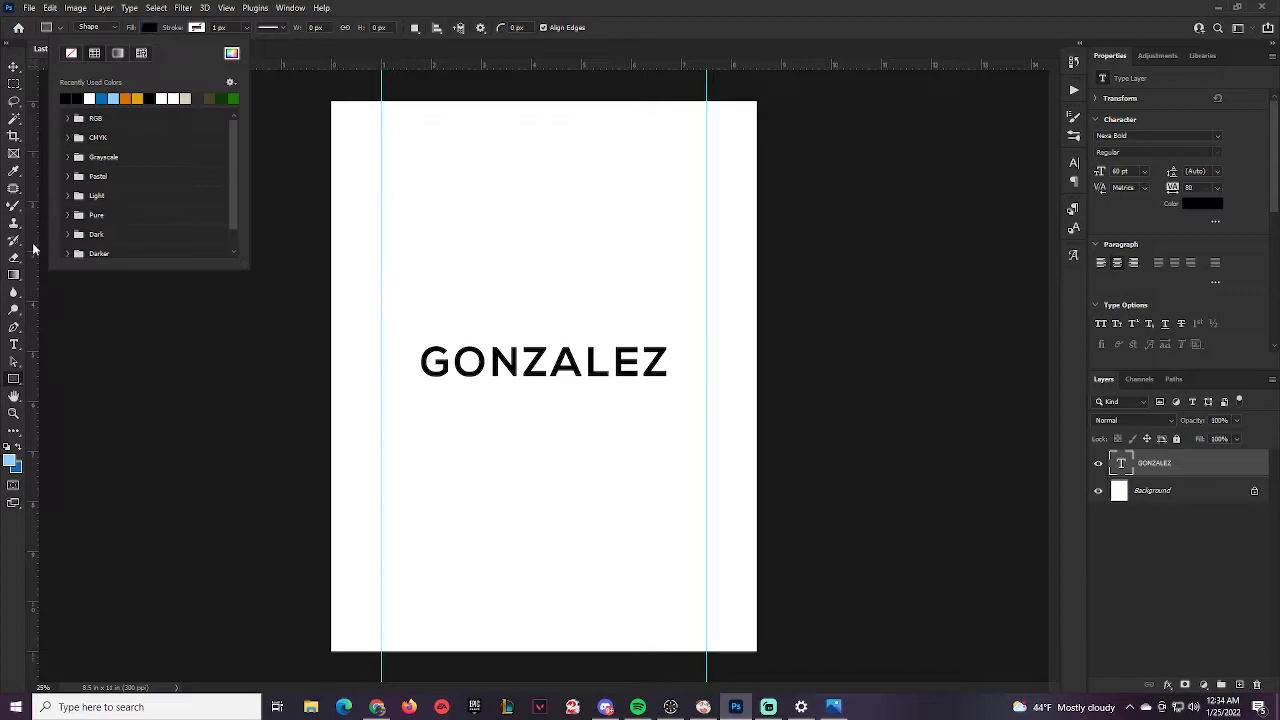
Draw a thin black bar, about 4.96 × 0.09 in, just above the last name and matching its width
left_click(421, 330)
left_click_drag(419, 329, 668, 331)
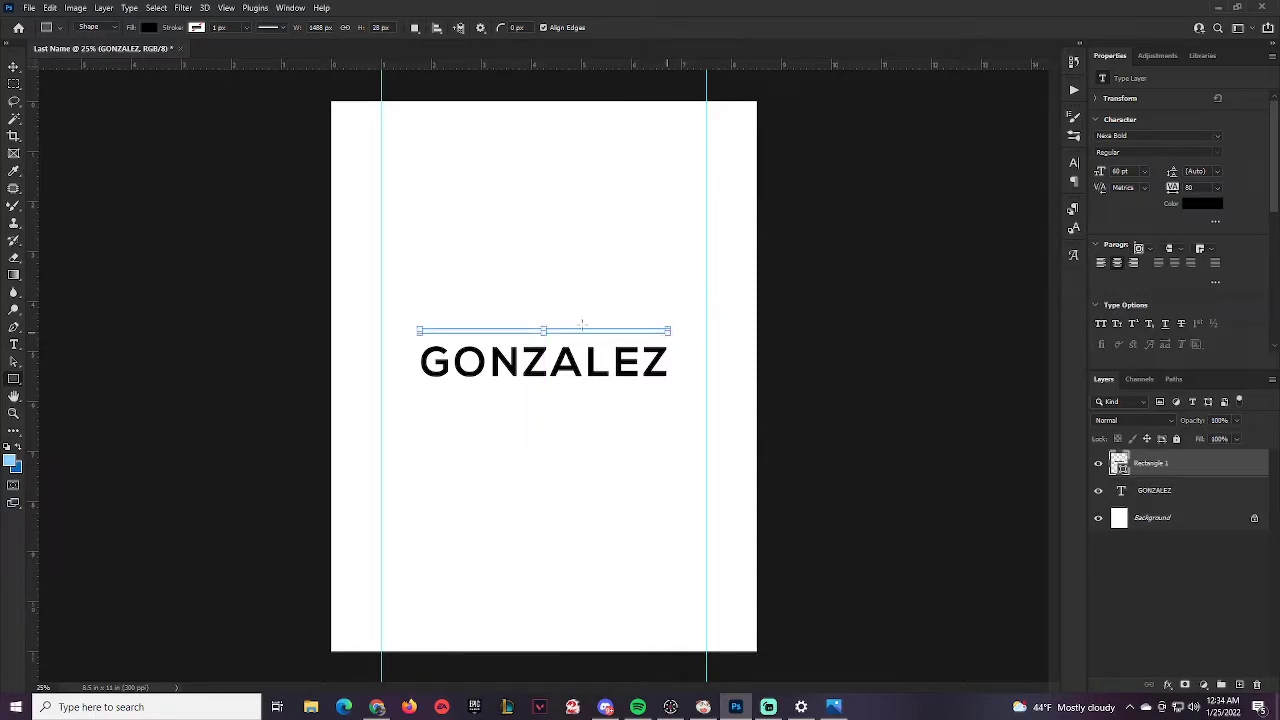
left_click(16, 69)
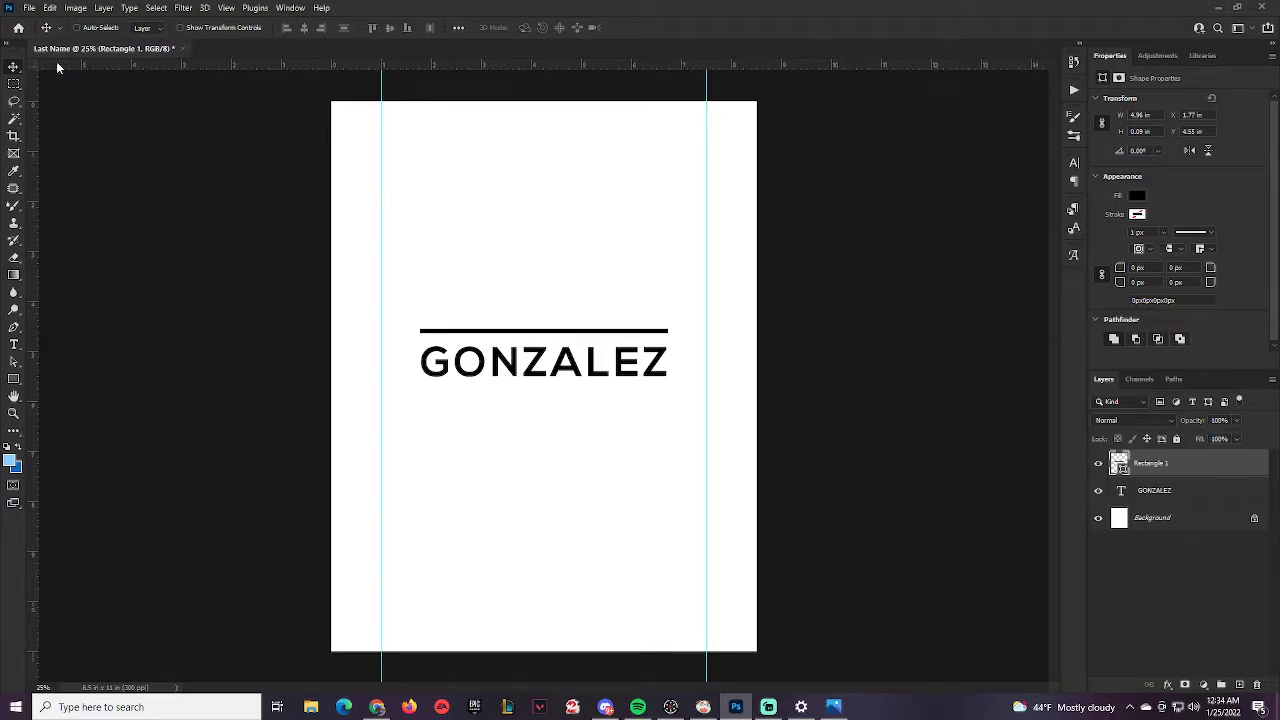
mouse_move(520, 336)
left_mouse_down()
mouse_move(535, 321)
mouse_move(520, 312)
mouse_move(518, 340)
left_mouse_up()
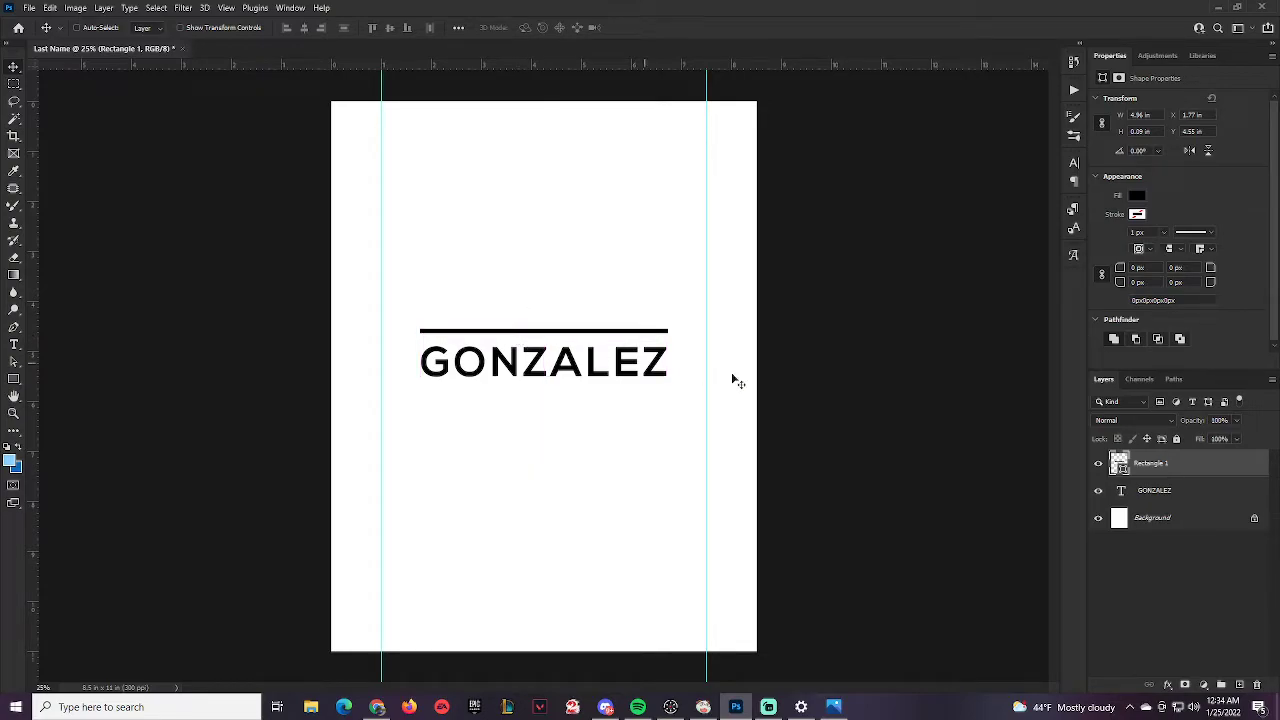
Test moving the last-name text by selecting its layer, and reselect the Rectangle 1 layer
left_click(1164, 485)
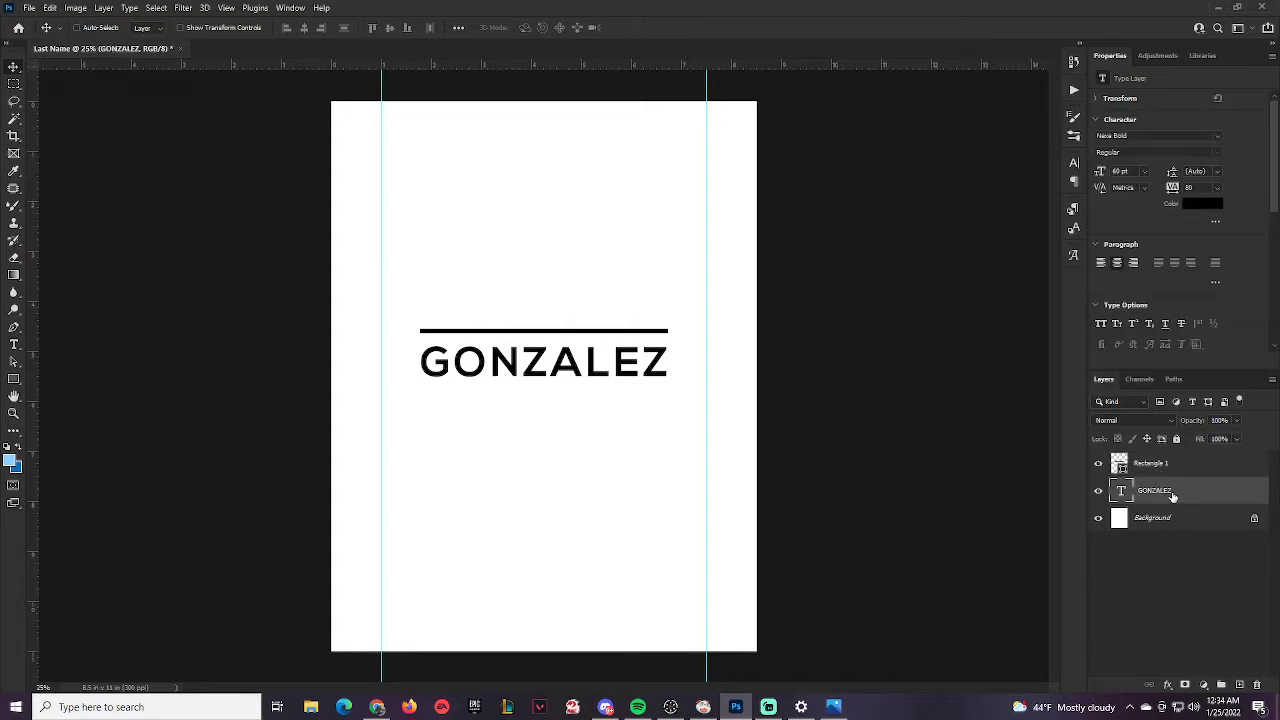
left_click_drag(592, 365, 604, 336)
left_click(1162, 468)
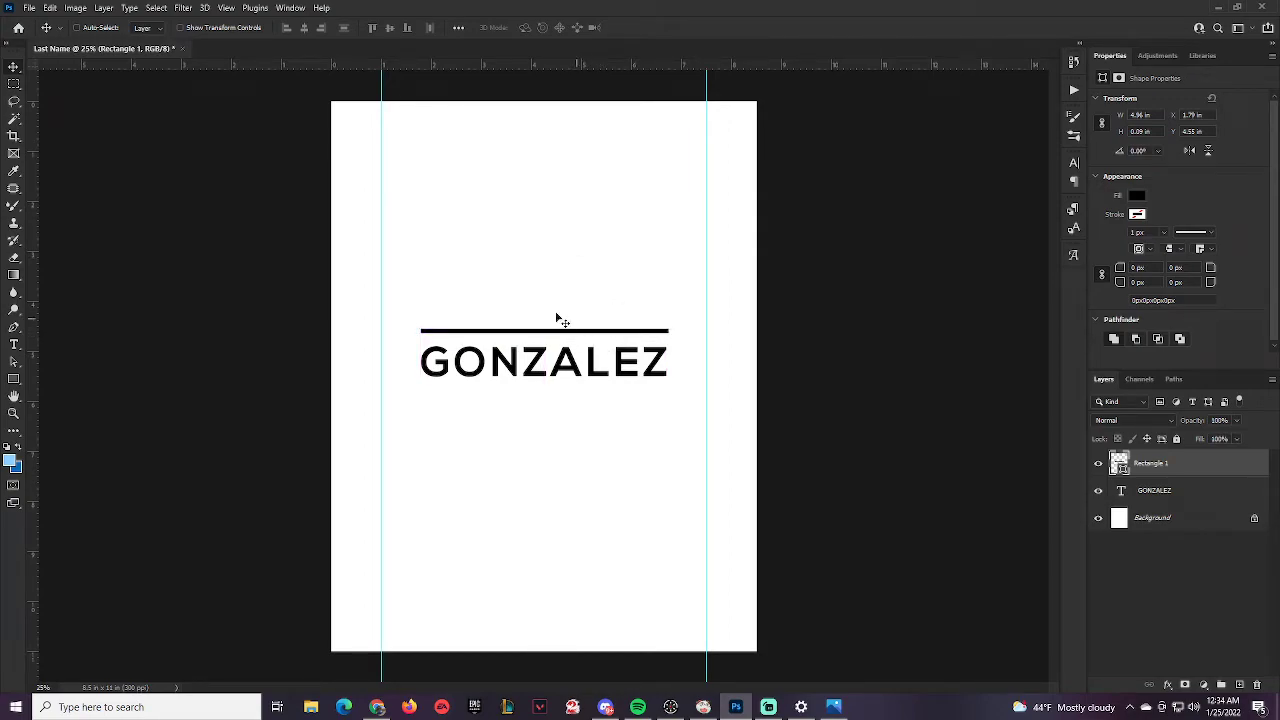
Turn on Auto-Select for the Move tool and try moving the last name and the bar directly on the canvas
left_click(77, 28)
left_click(487, 365)
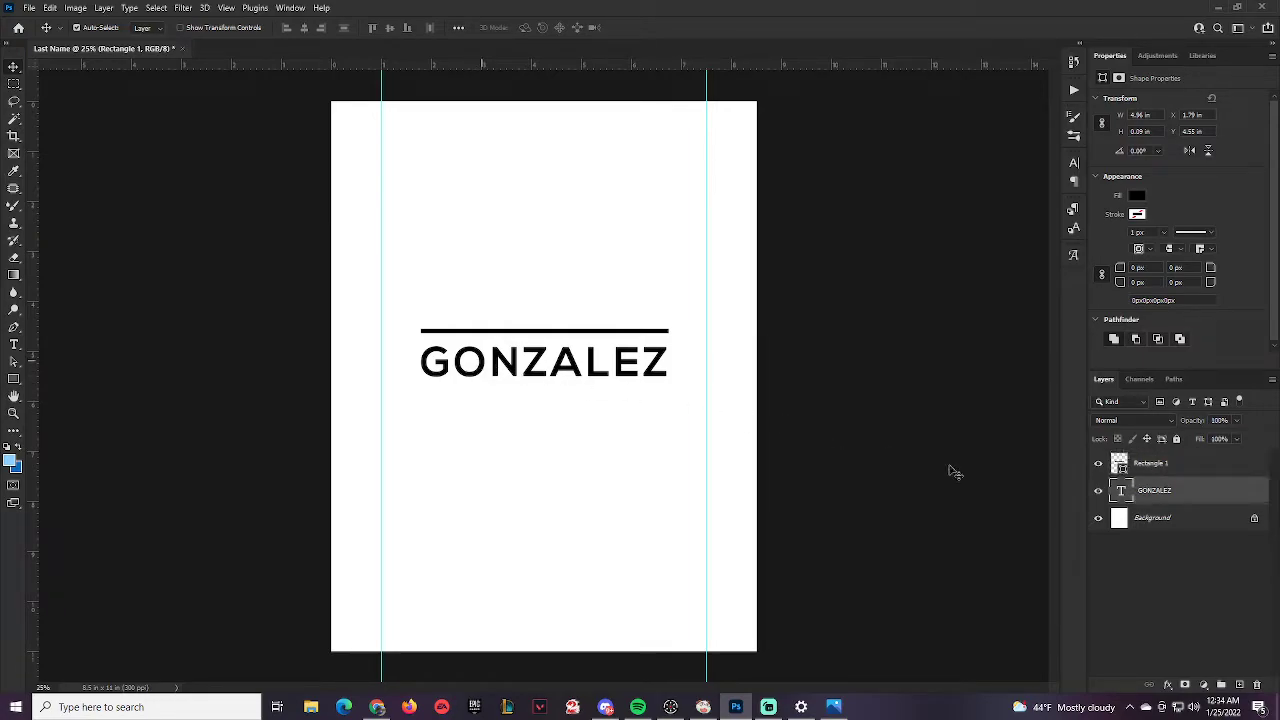
left_click_drag(489, 365, 527, 286)
left_click(474, 333)
mouse_move(476, 331)
left_mouse_down()
mouse_move(495, 306)
mouse_move(500, 326)
mouse_move(481, 332)
left_mouse_up()
double_click(496, 366)
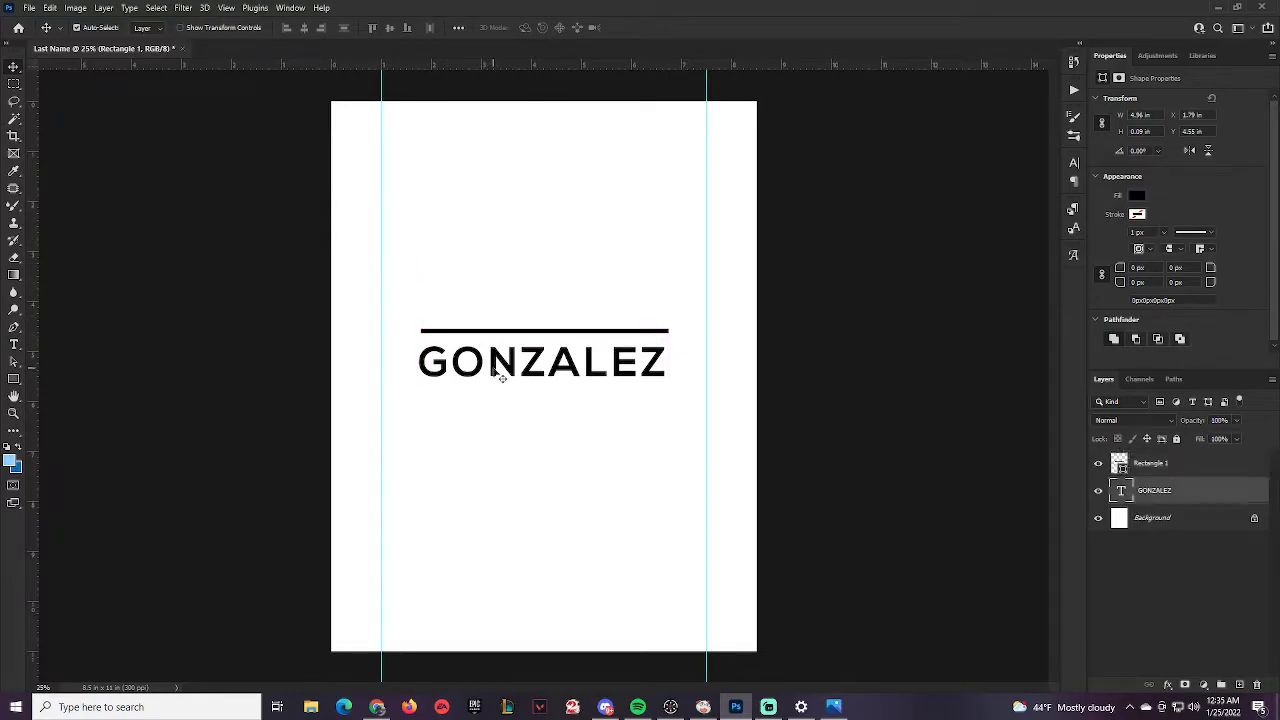
left_click(22, 72)
left_click_drag(507, 364, 512, 362)
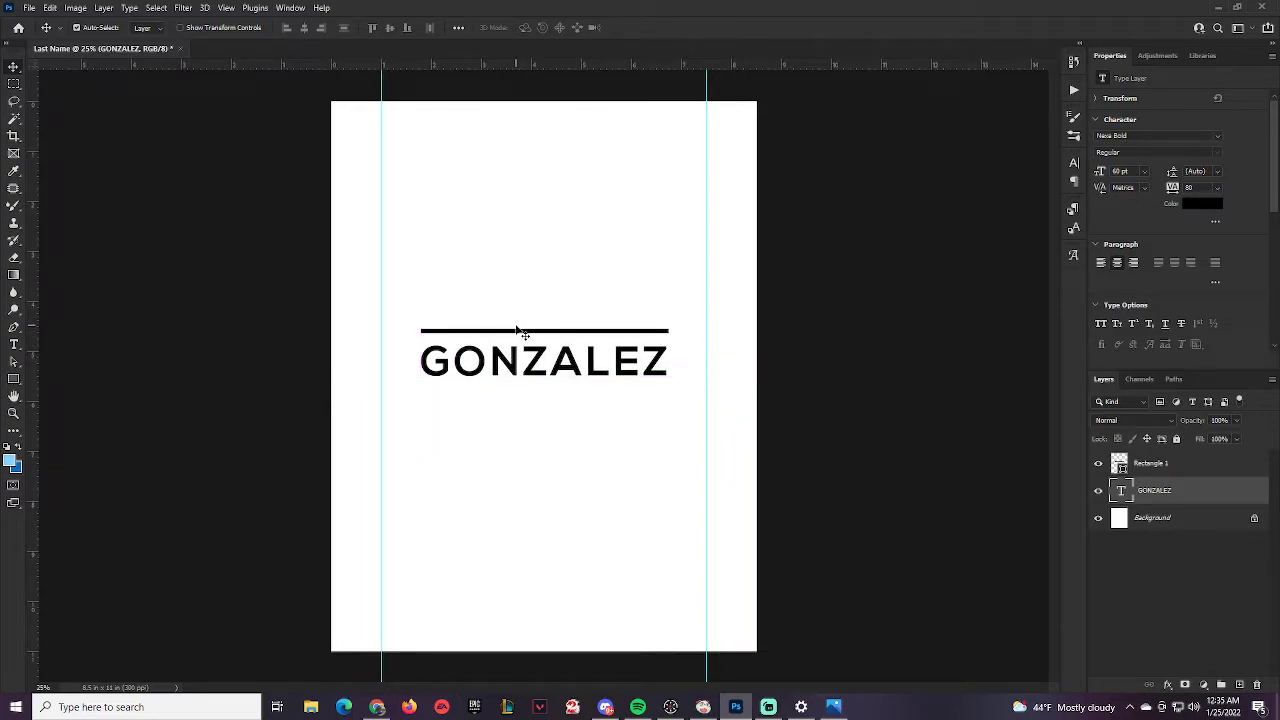
Try moving the bar across the last name, and with Auto-Select off place it back above the letters
left_click(666, 334)
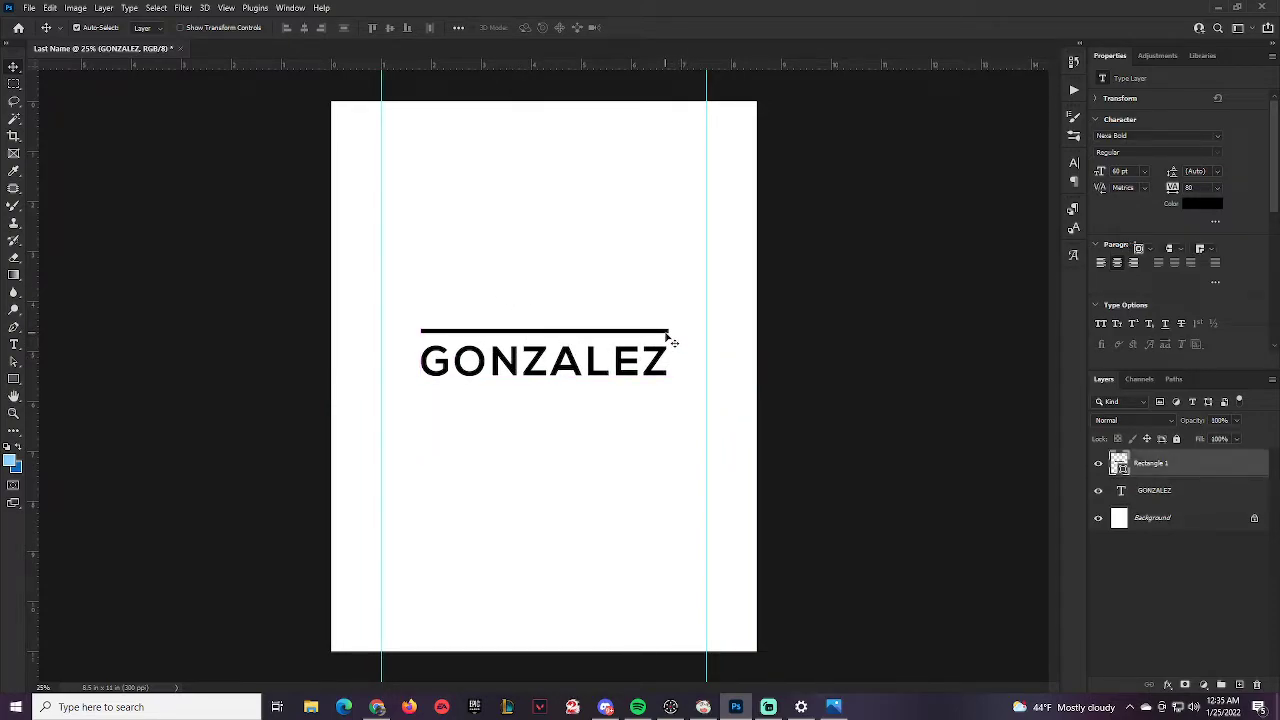
left_click_drag(666, 334, 662, 366)
left_click(574, 362)
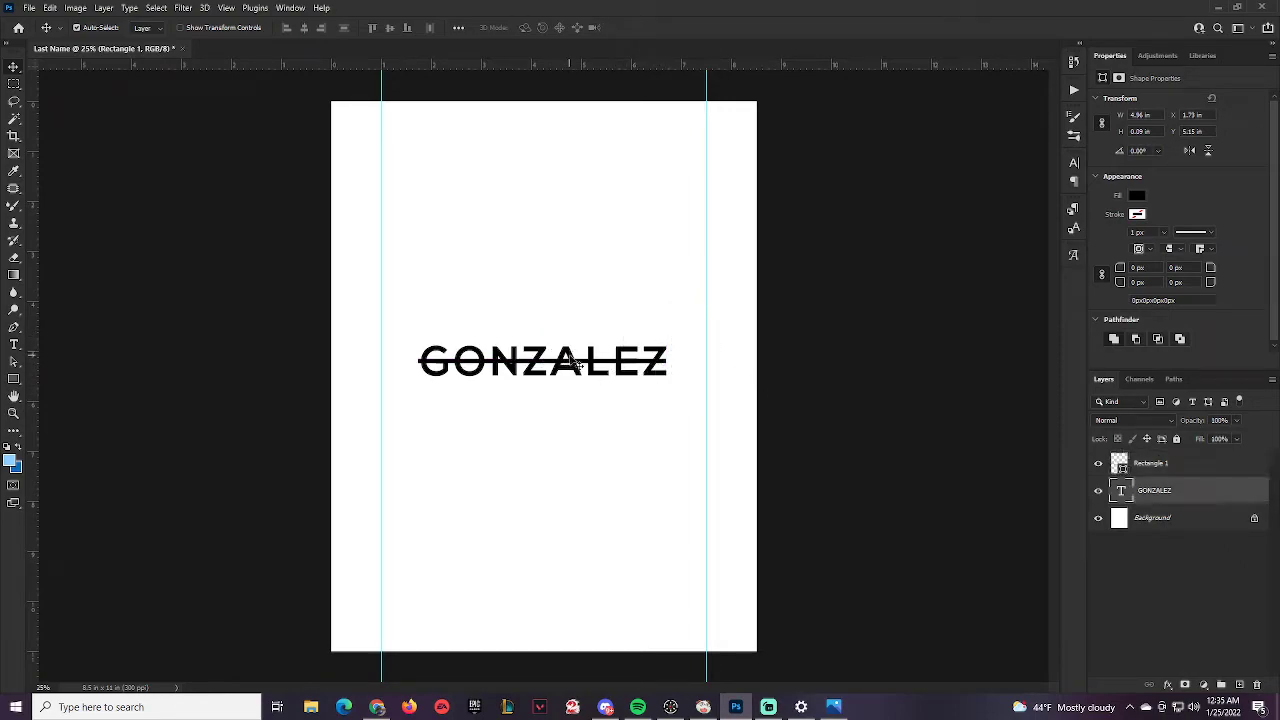
mouse_move(574, 366)
left_mouse_down()
mouse_move(585, 374)
mouse_move(588, 362)
left_mouse_up()
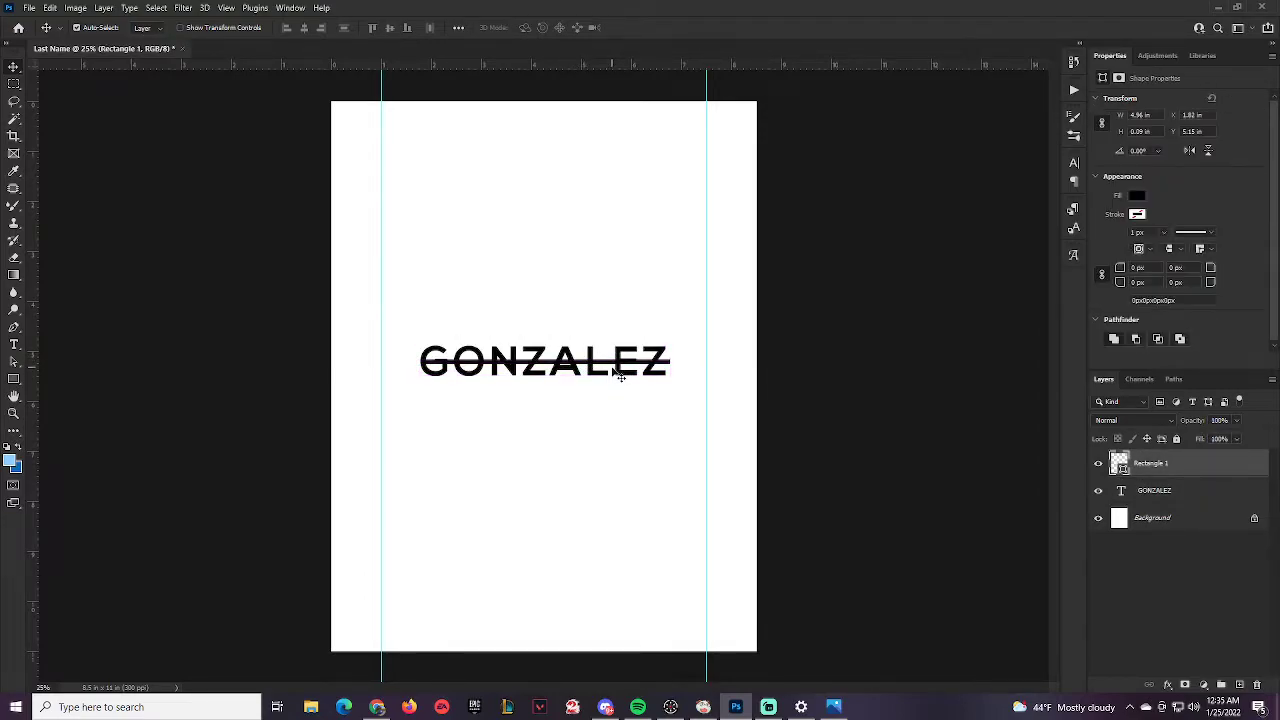
left_click(1163, 497)
left_click_drag(547, 369, 548, 334)
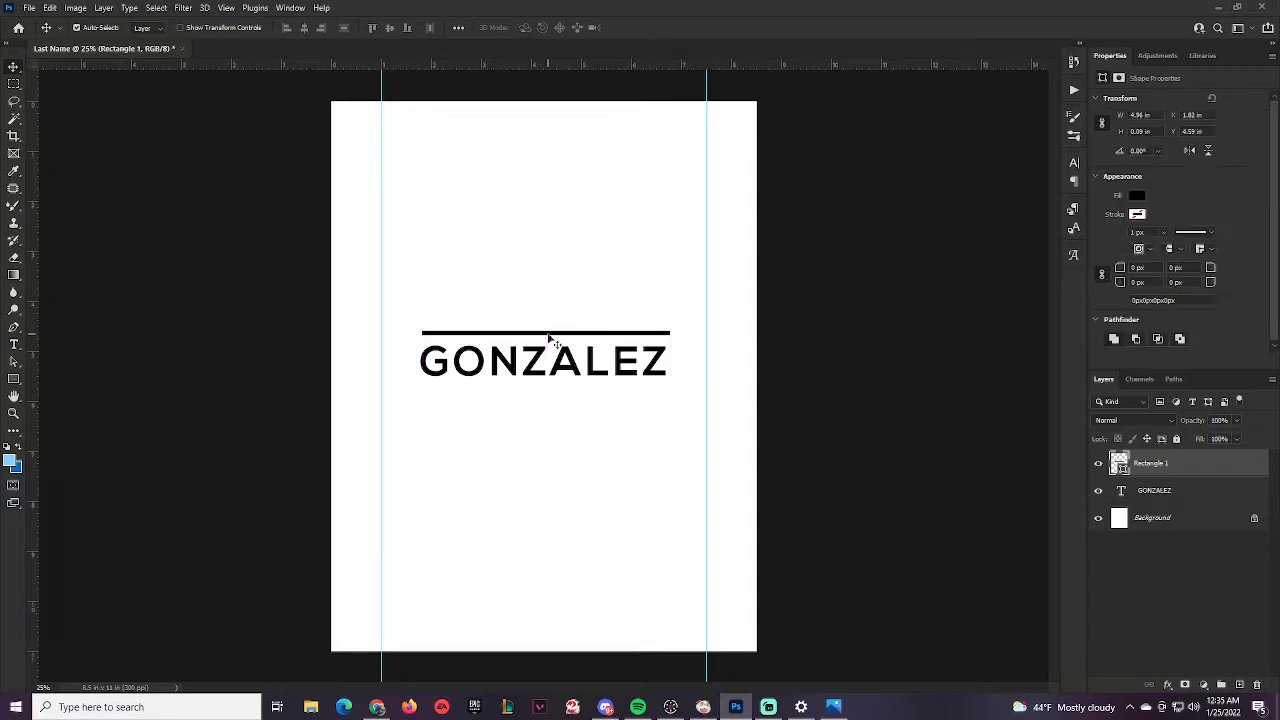
Undo the test moves of the bar and the last name, restoring the original layout
key("ctrl+z")
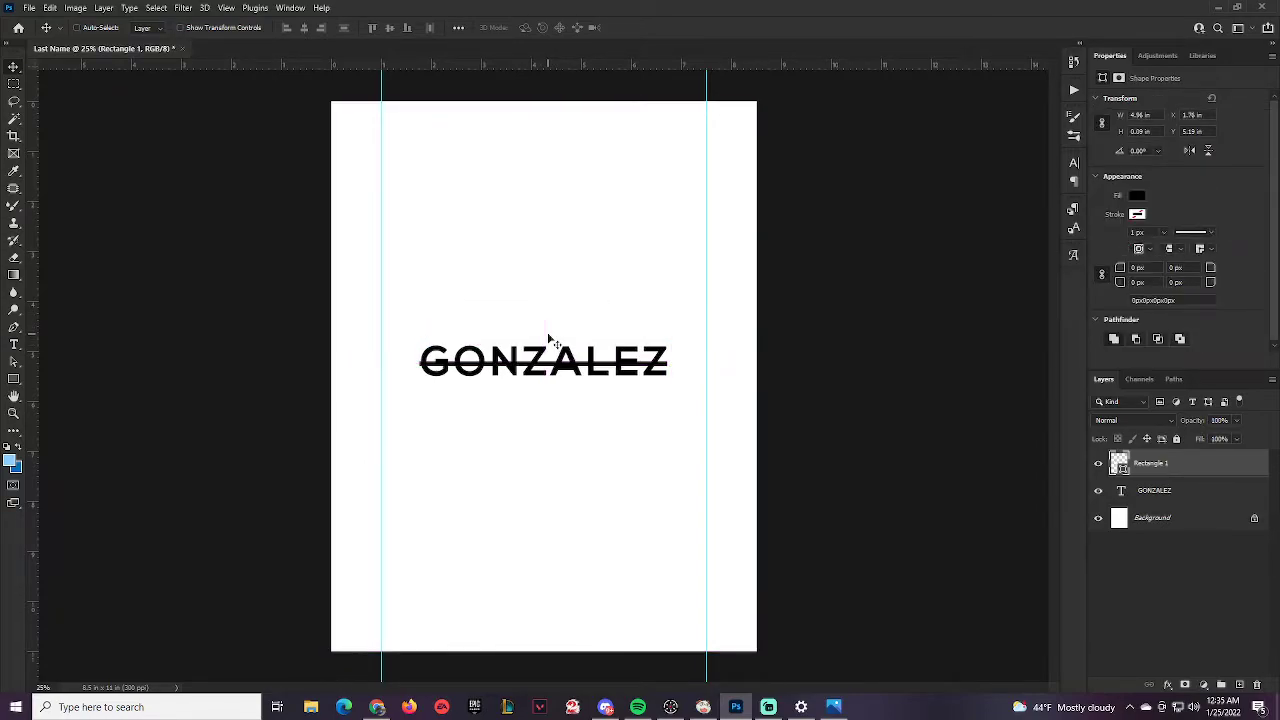
key("ctrl+shift+z")
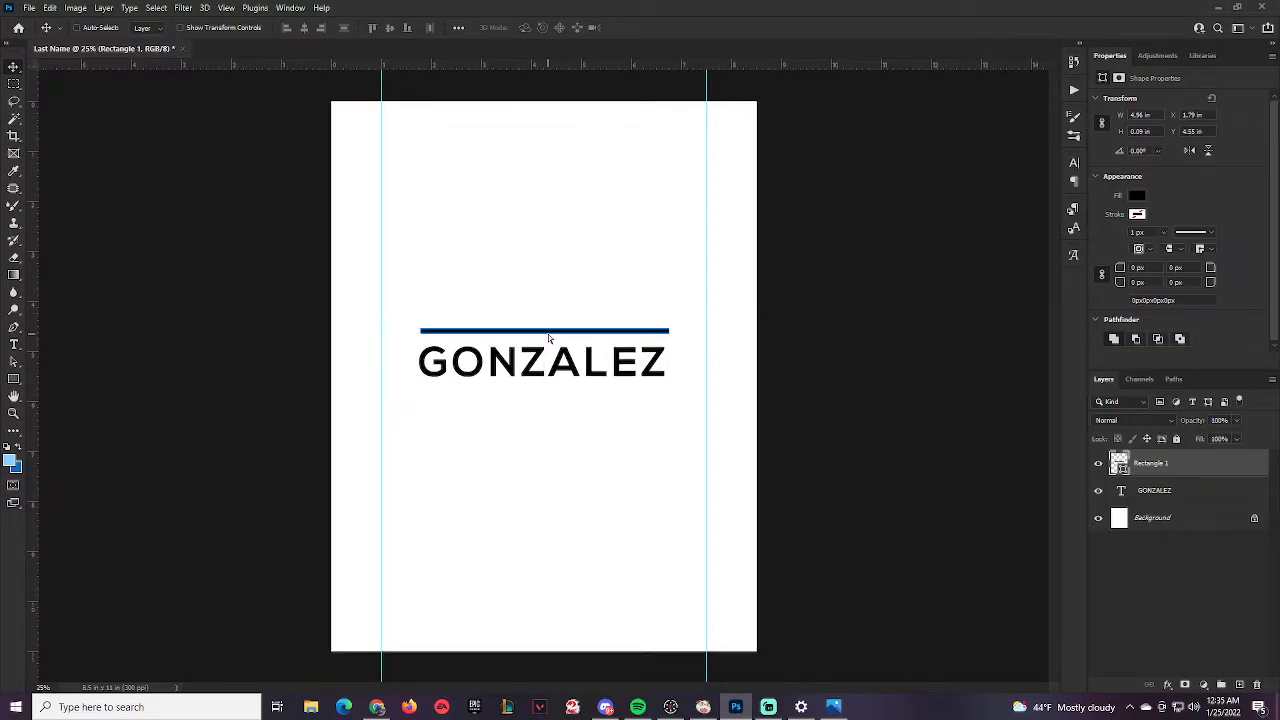
key("ctrl")
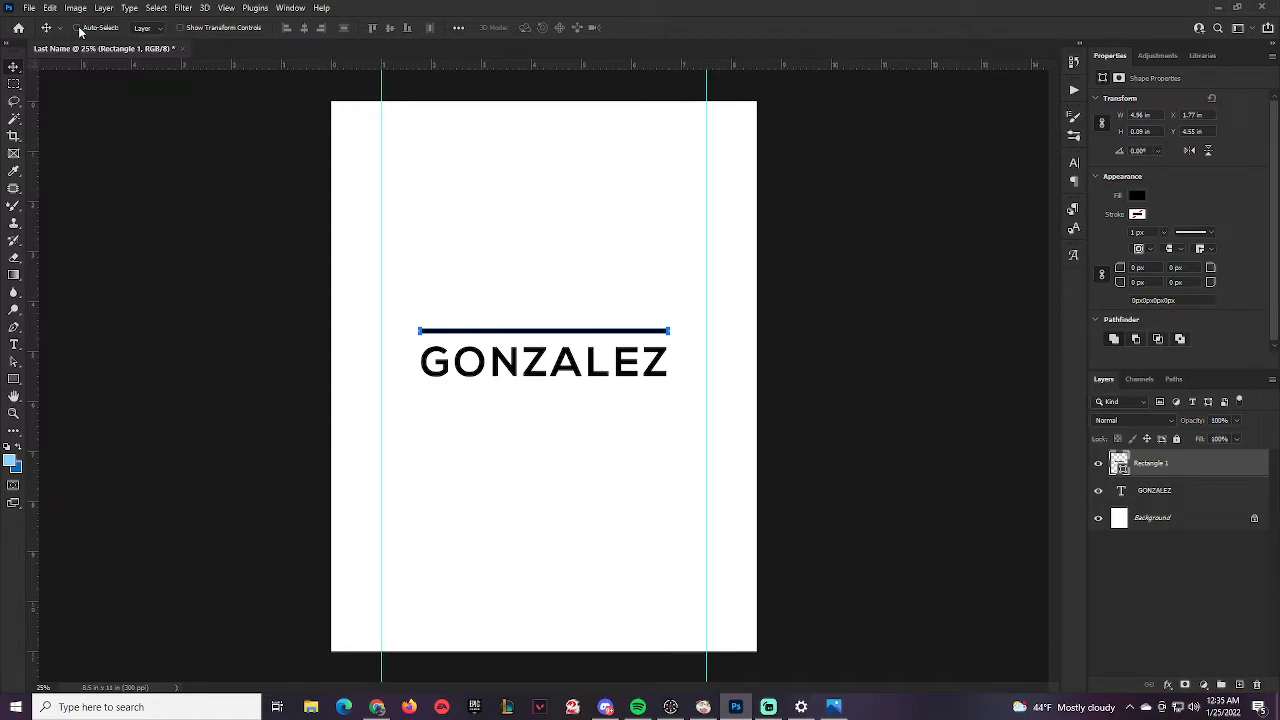
Nudge the bar down closer to the top of the last name, to about X 1.81 in, Y 4.67 in
left_click_drag(554, 331, 553, 341)
left_click_drag(614, 337, 618, 339)
key("shift+Down")
key("shift+Down")
key("shift+Down")
key("shift+Down")
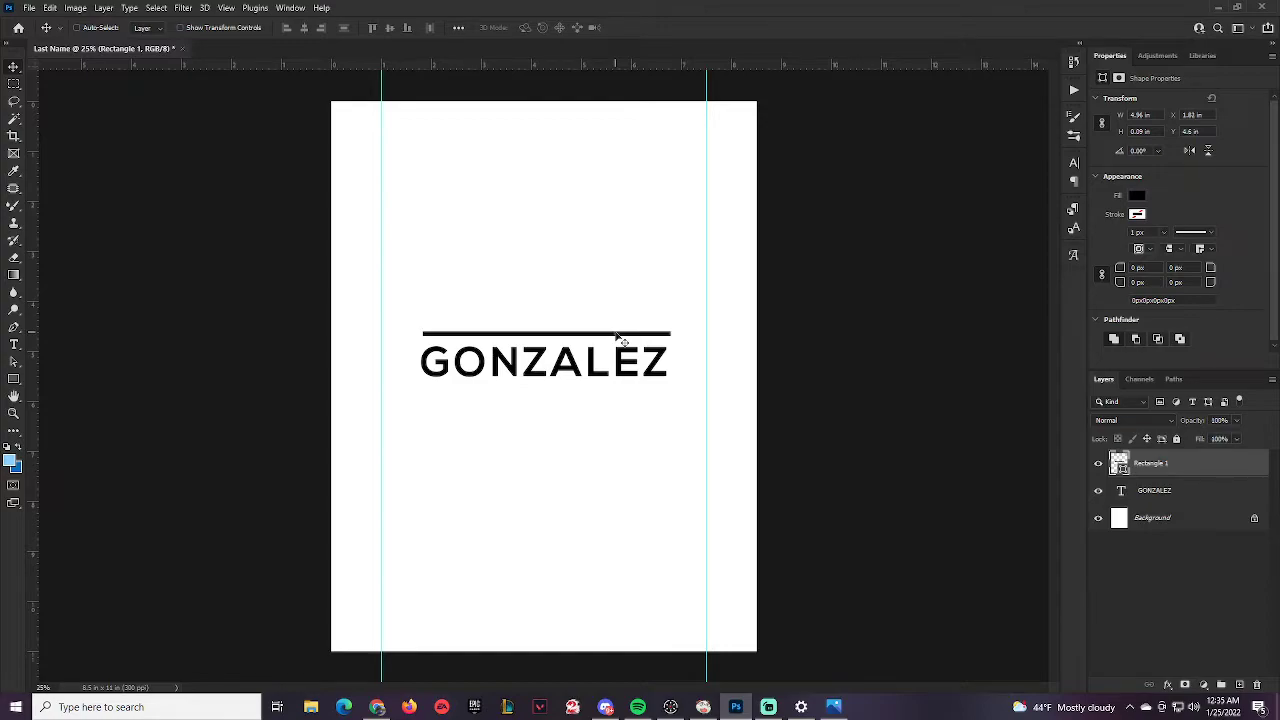
key("Up")
key("Up")
key("Up")
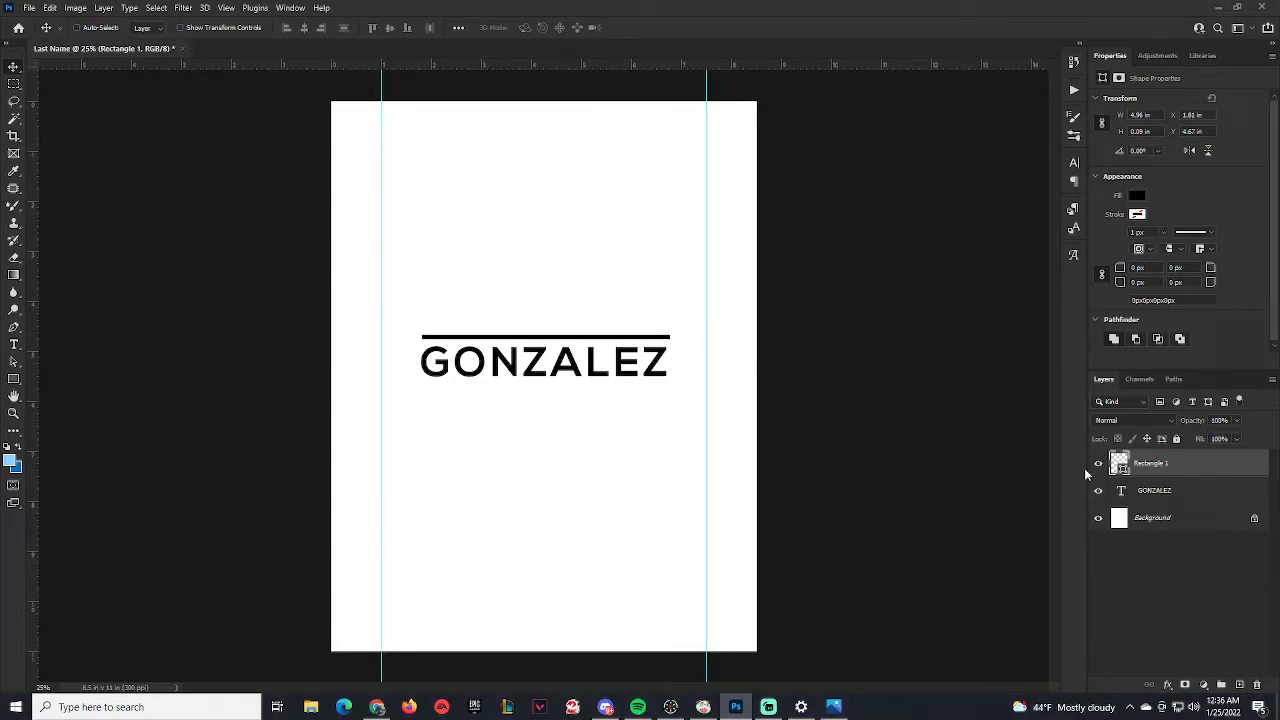
Duplicate the Rectangle 1 layer as "Rectangle 1 copy" and move the copy just below the last name, at about Y 5.65 in
right_click(1178, 466)
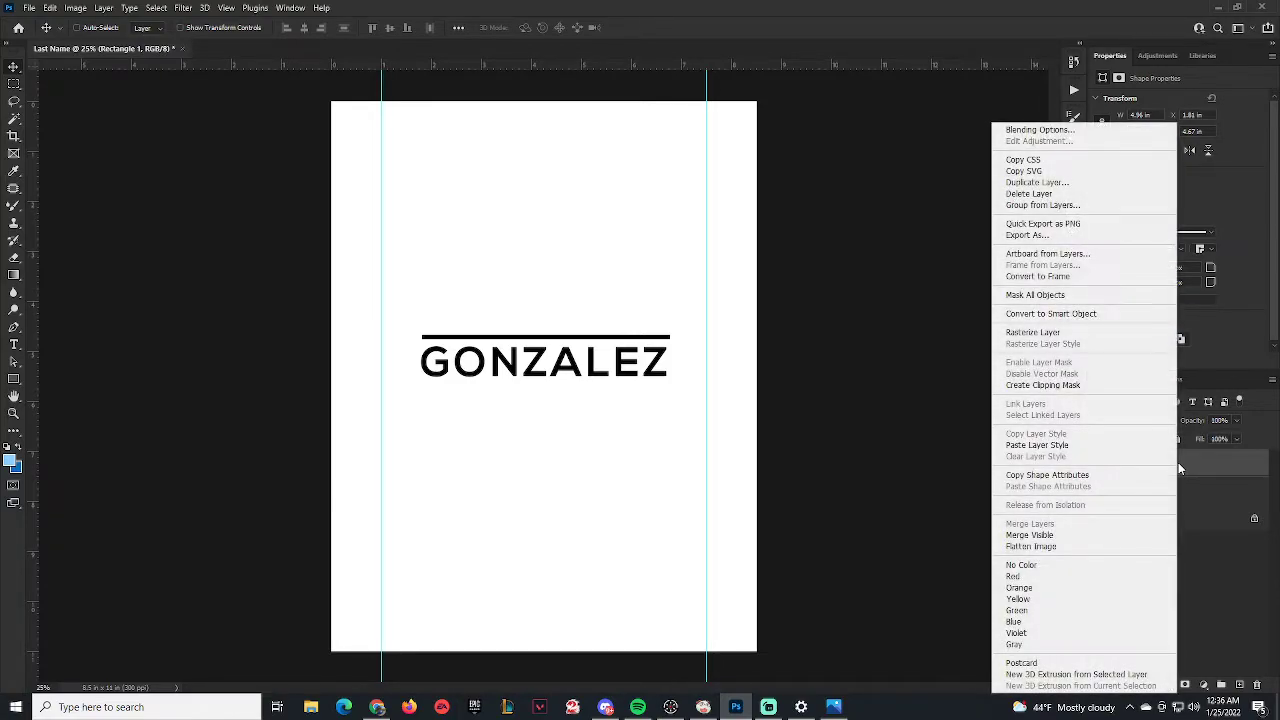
left_click(1058, 186)
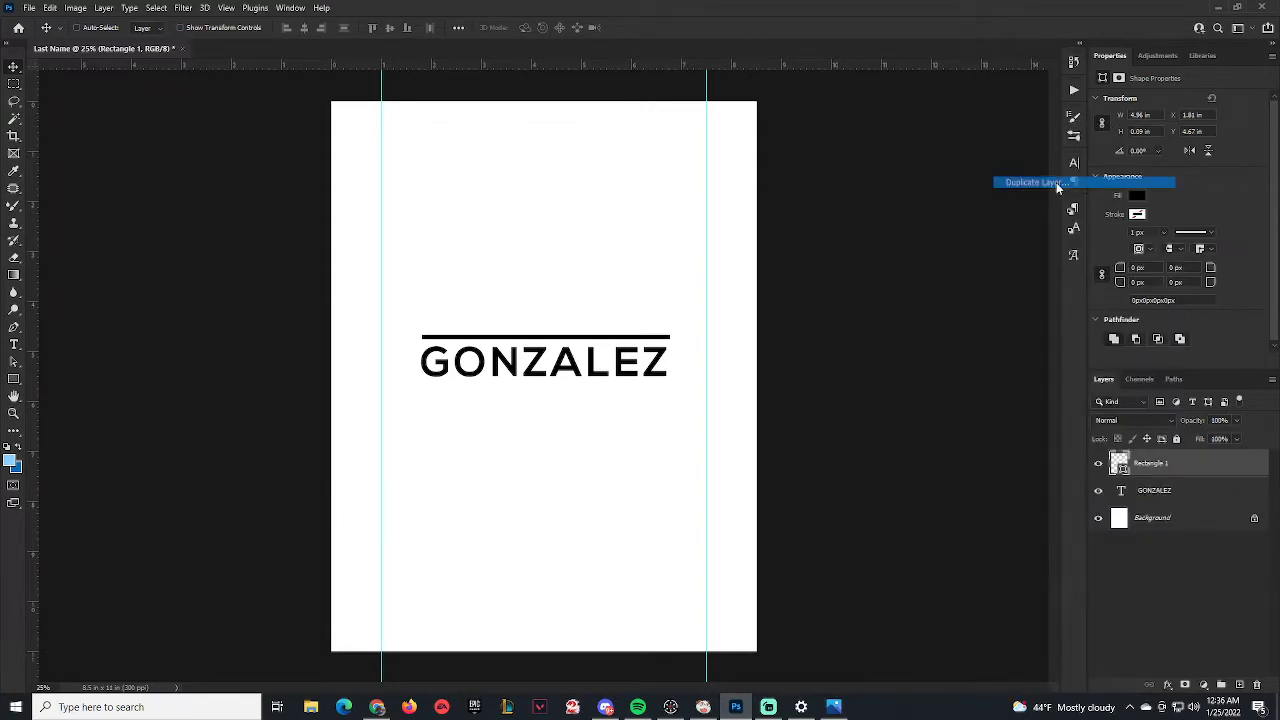
left_click_drag(556, 215, 618, 211)
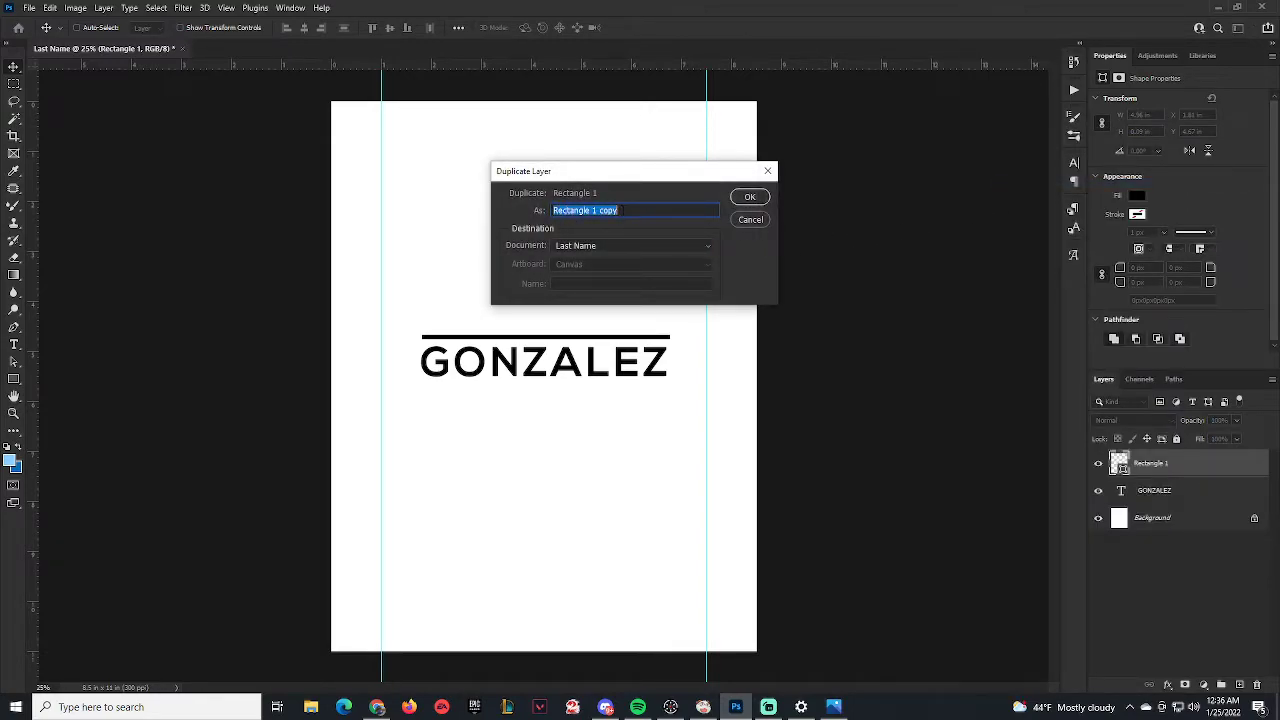
left_click(741, 203)
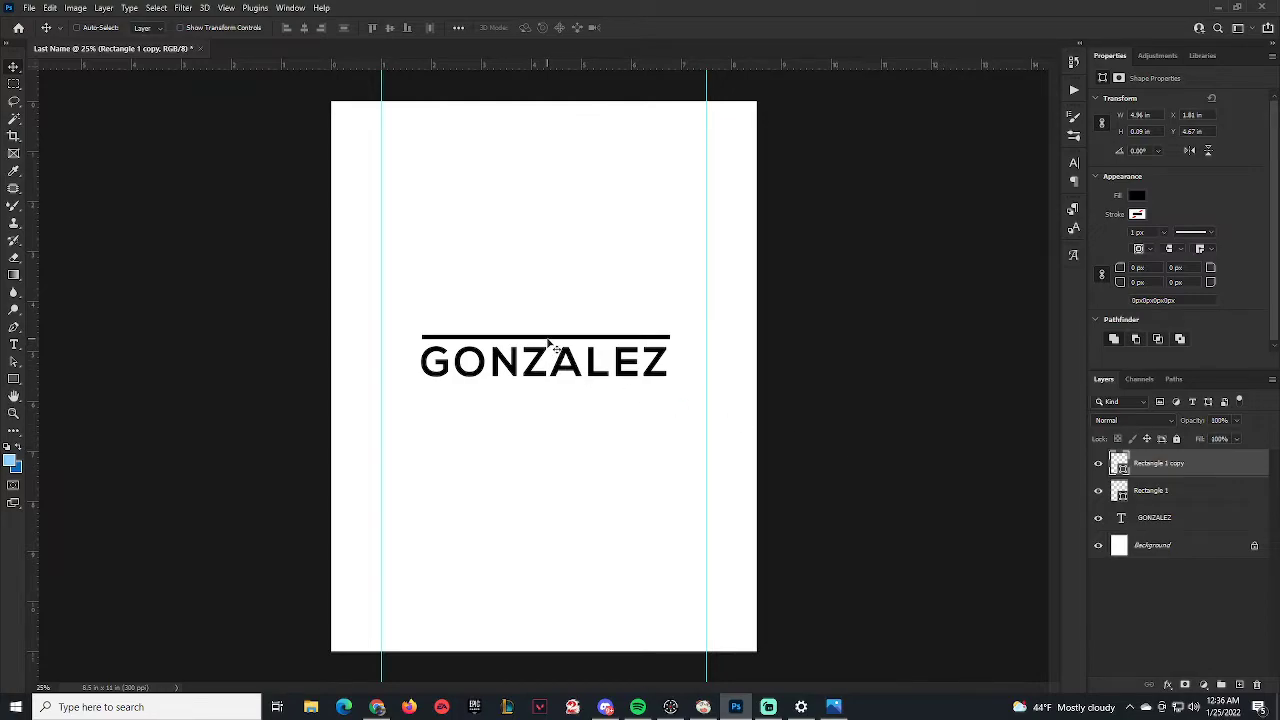
left_click_drag(551, 340, 553, 392)
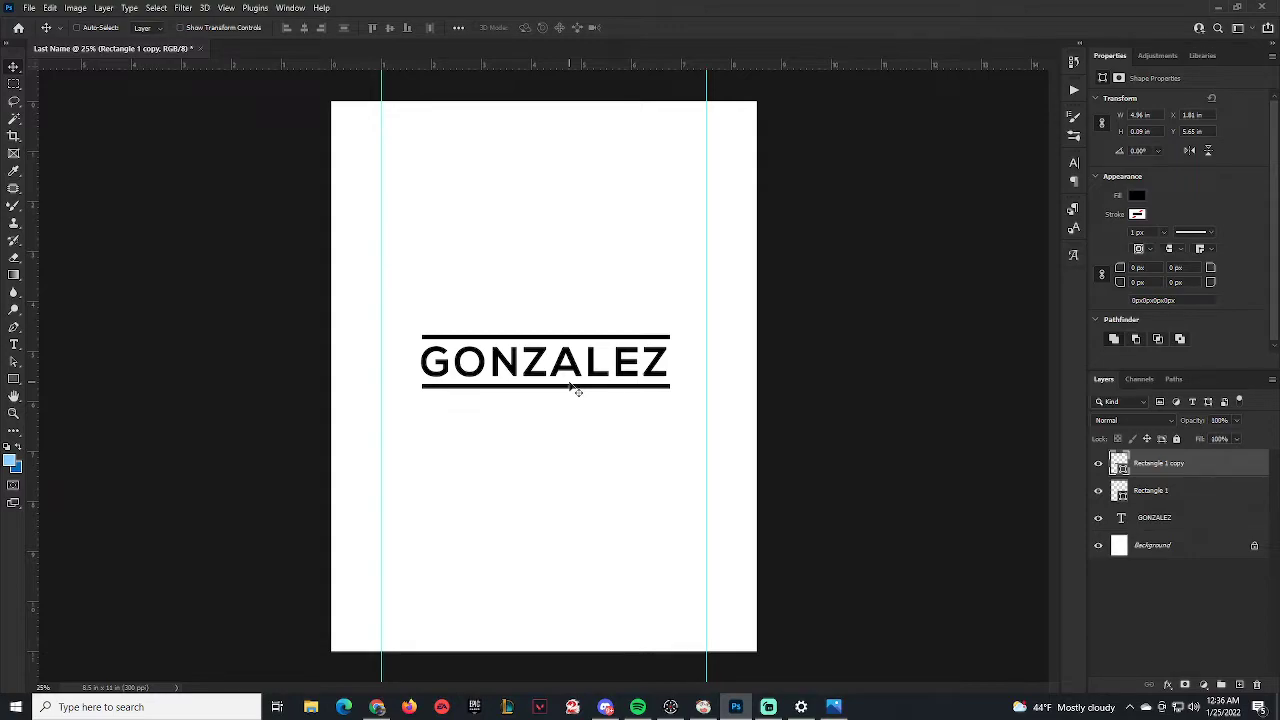
Select the Background layer, consult the Lesson 01 PhotoShop Tools reference image, and close it
left_click(1171, 553)
left_click_drag(1279, 470, 650, 131)
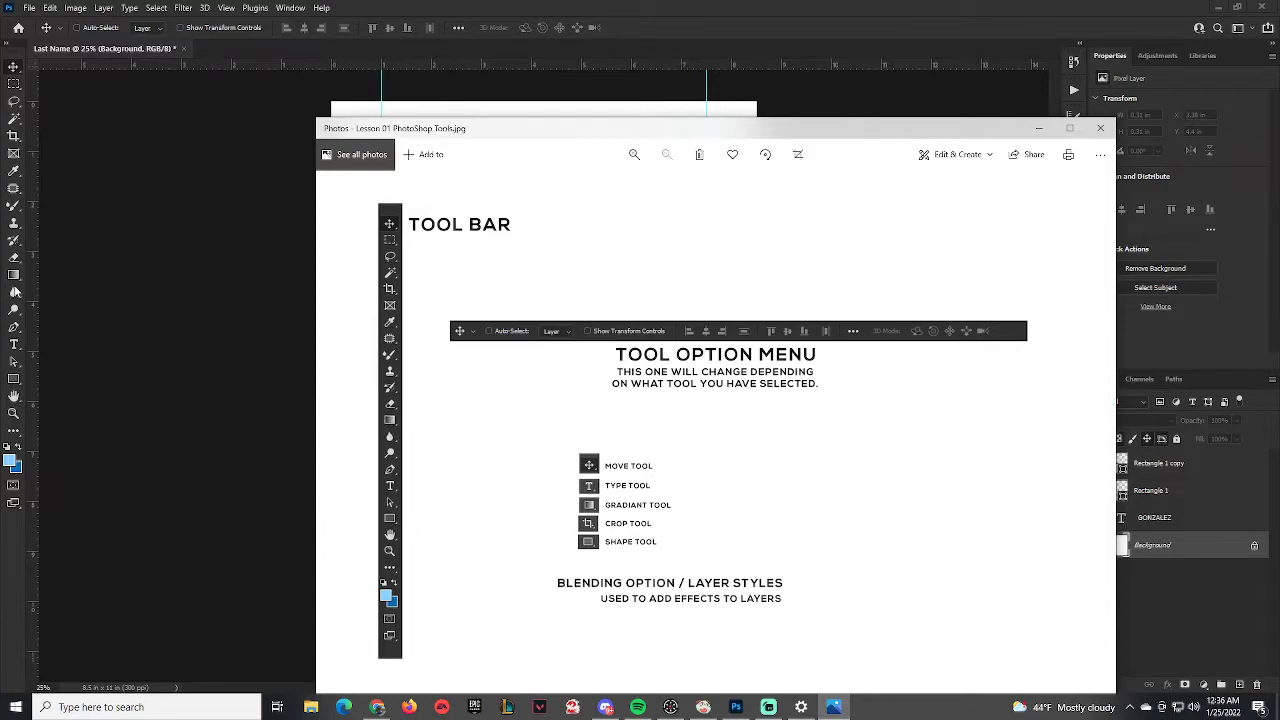
left_click(1100, 128)
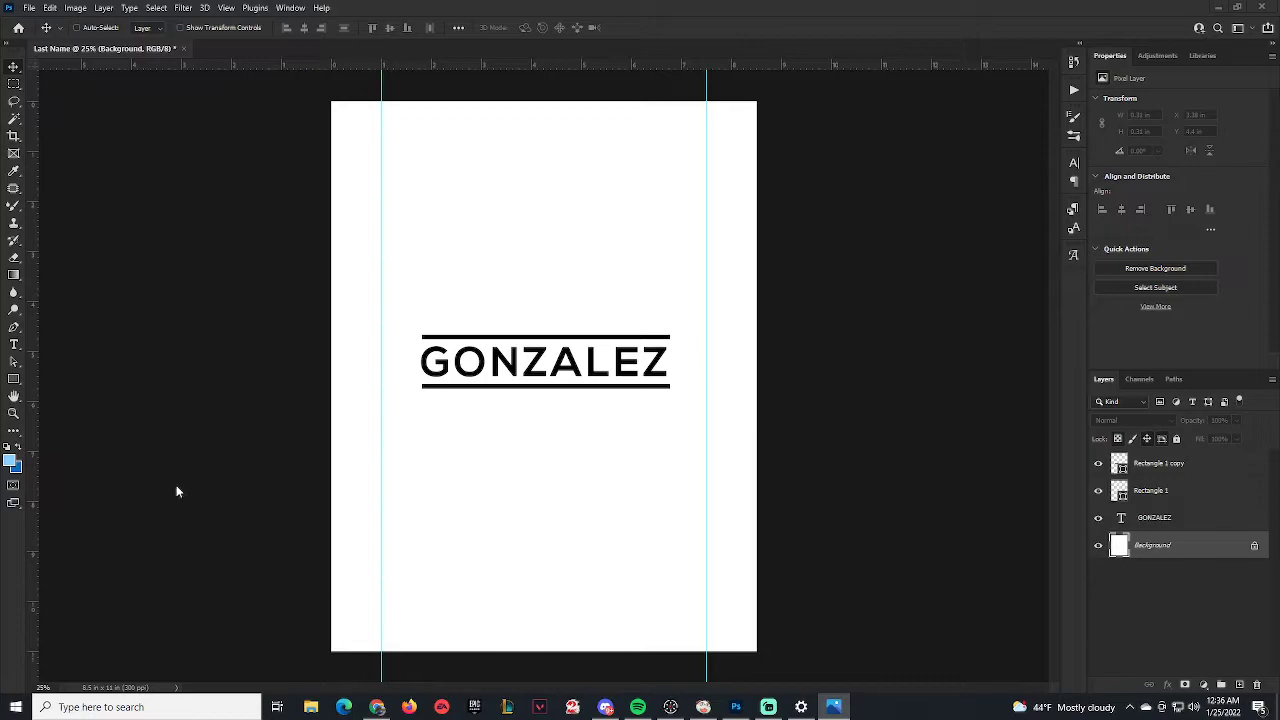
Alternate between the Paint Bucket and Gradient tools in their shared group, finishing with the Gradient tool active
right_click(13, 280)
left_click(74, 287)
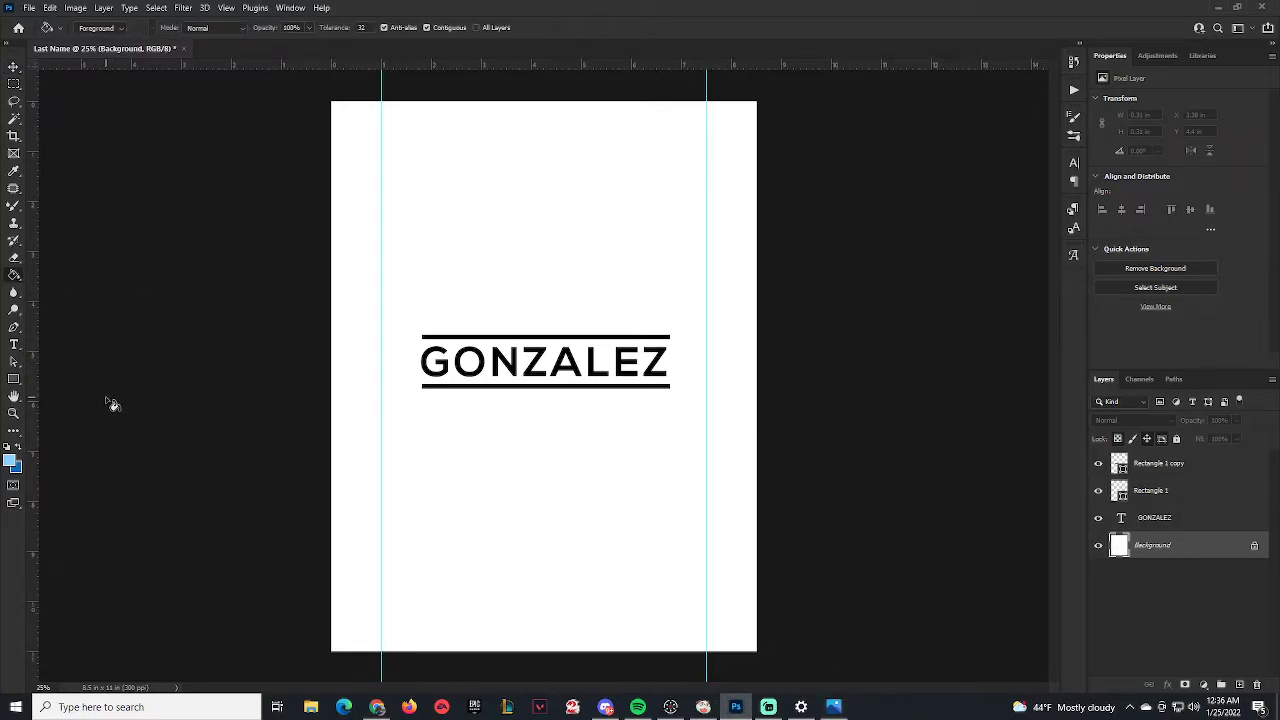
right_click(14, 280)
left_click(66, 276)
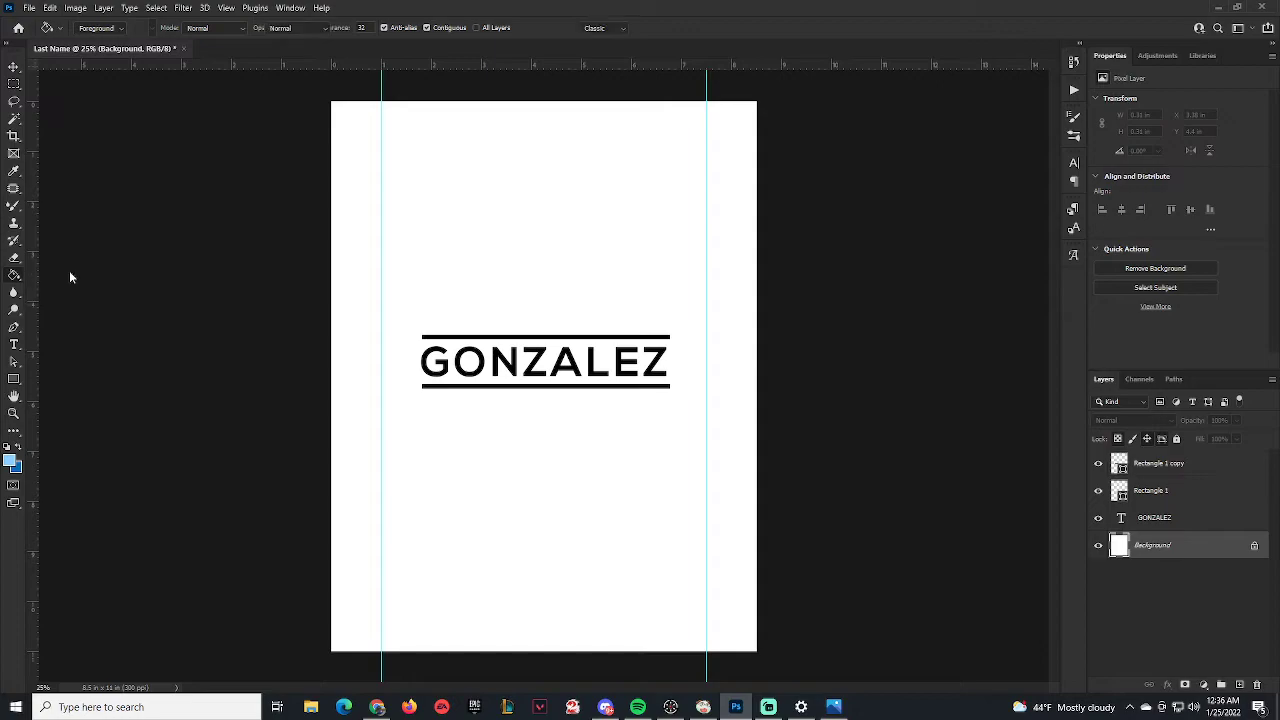
right_click(14, 276)
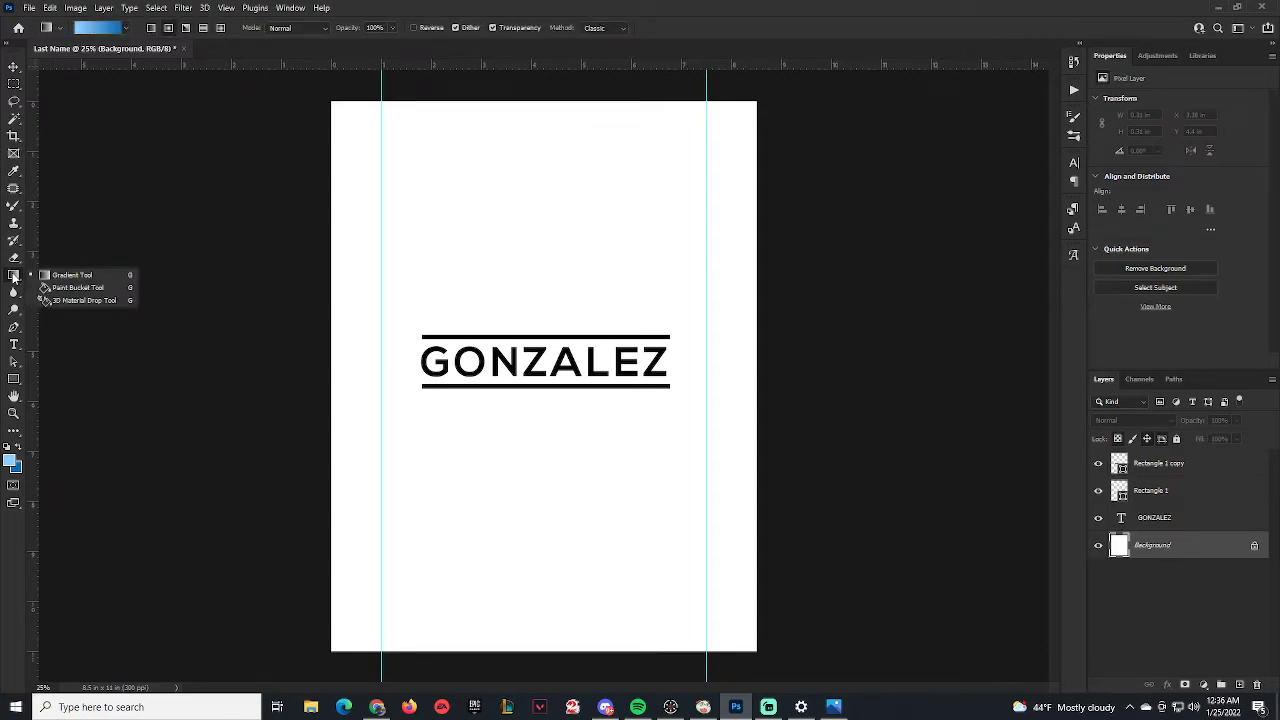
left_click(94, 289)
right_click(14, 280)
left_click(72, 276)
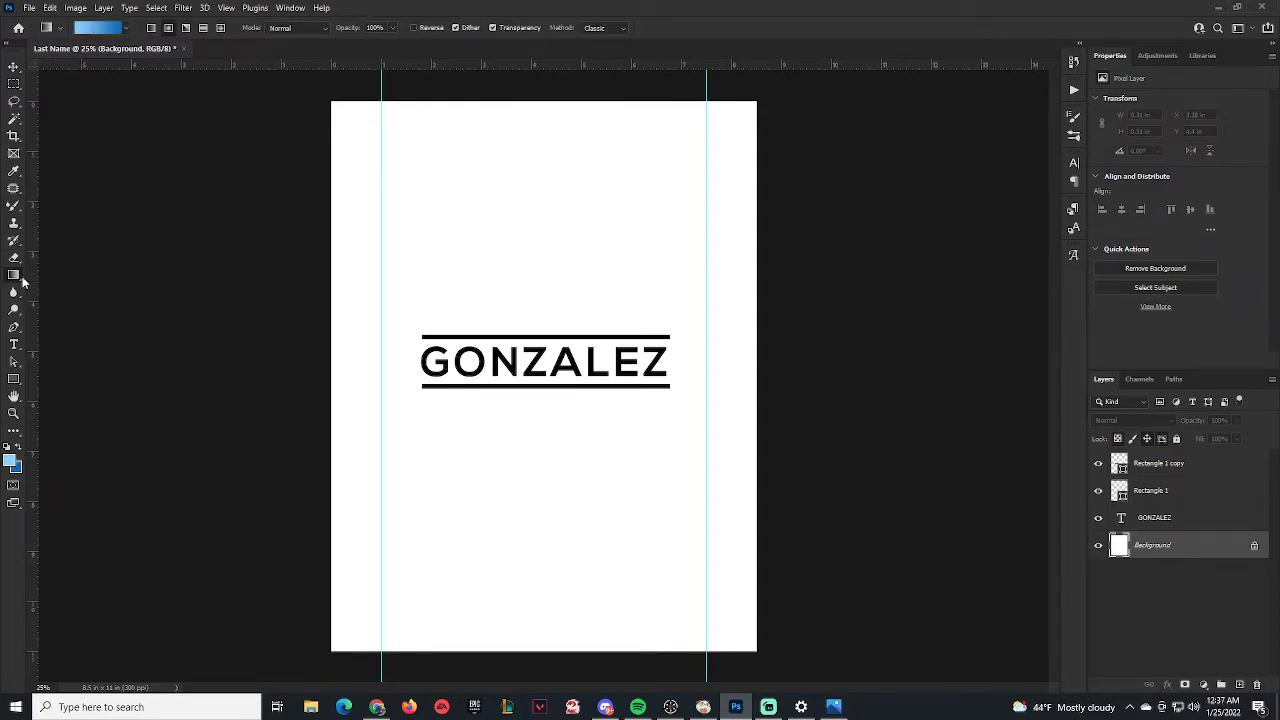
right_click(11, 281)
left_click(90, 290)
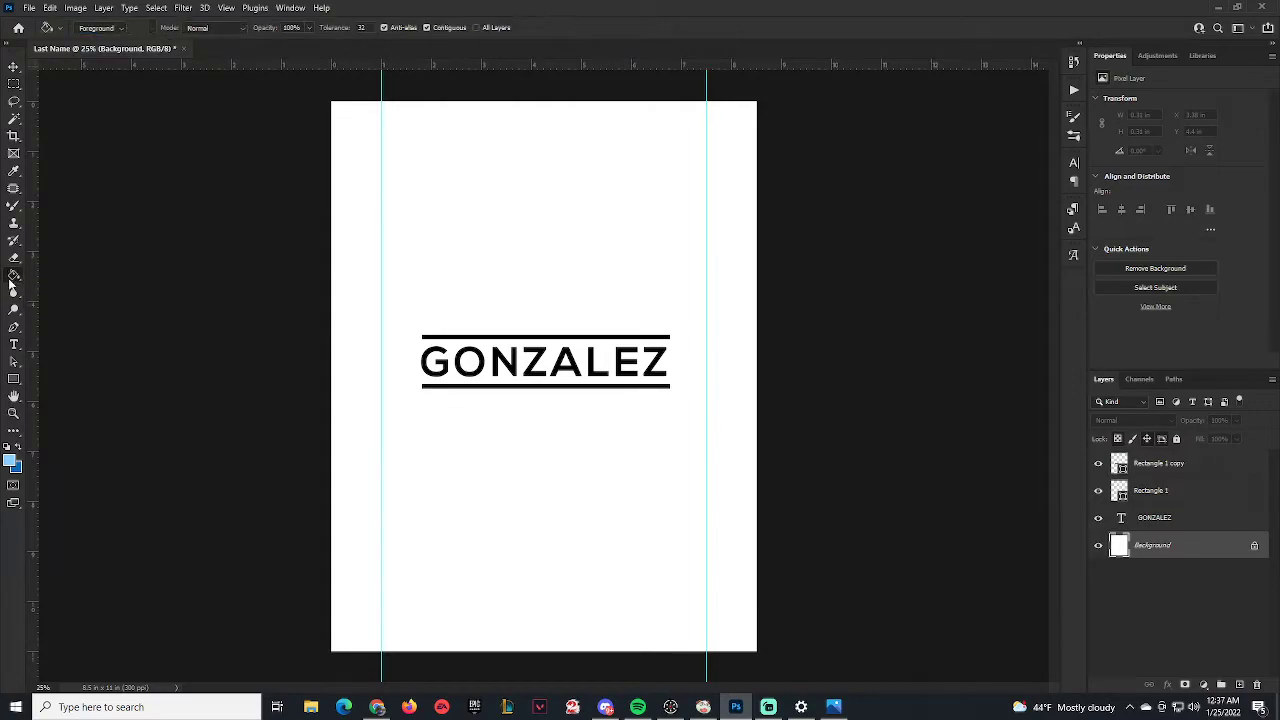
right_click(12, 280)
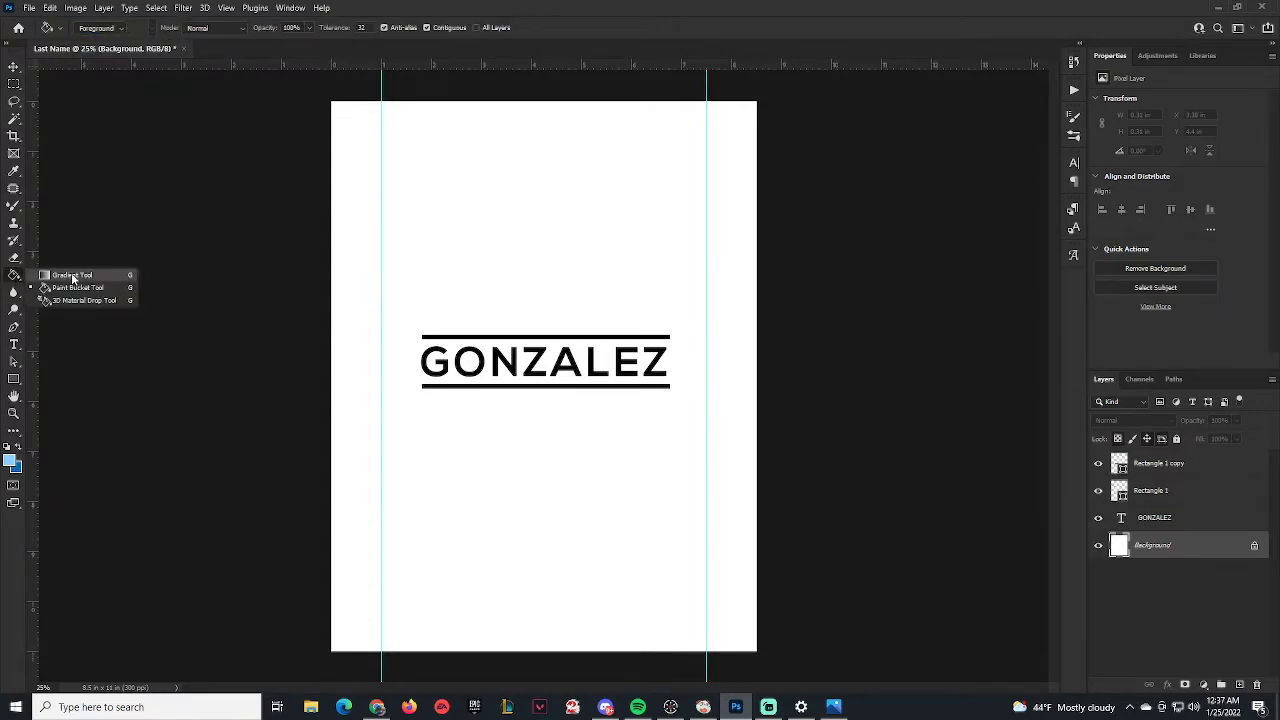
left_click(72, 277)
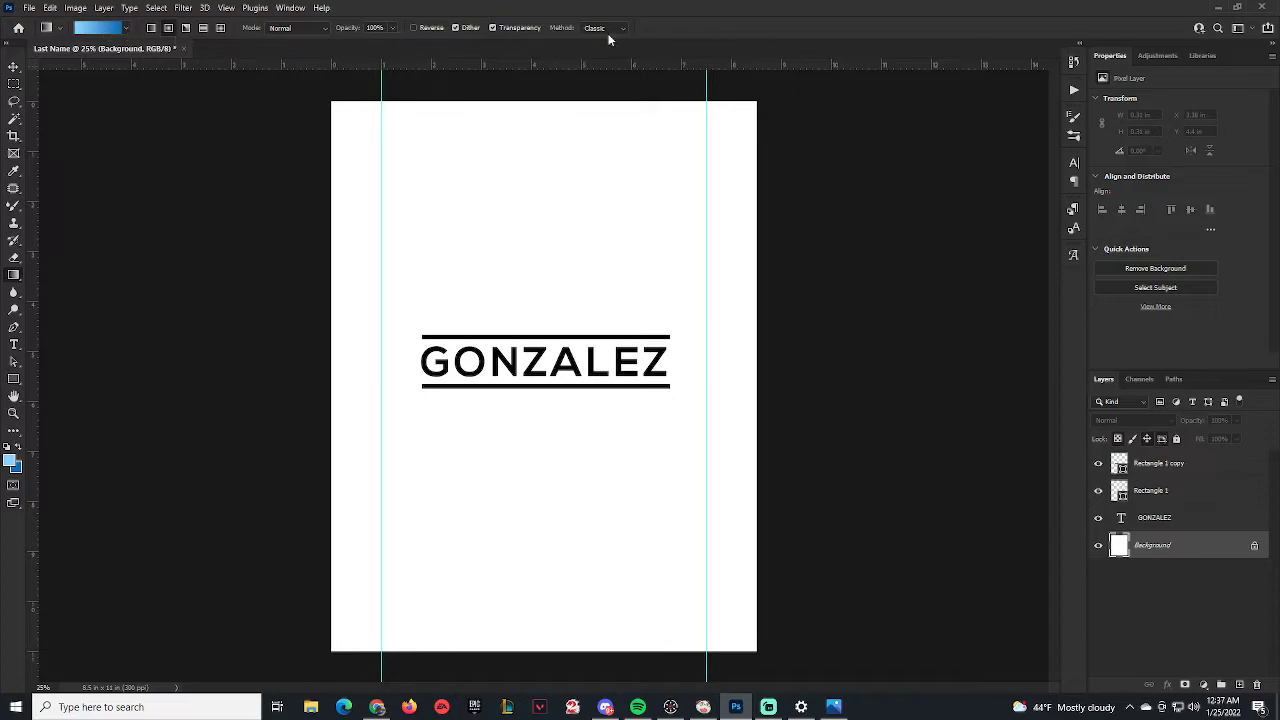
Open the Gradient Editor and look through the colour preset folders, from Basics to Oranges
left_click(96, 31)
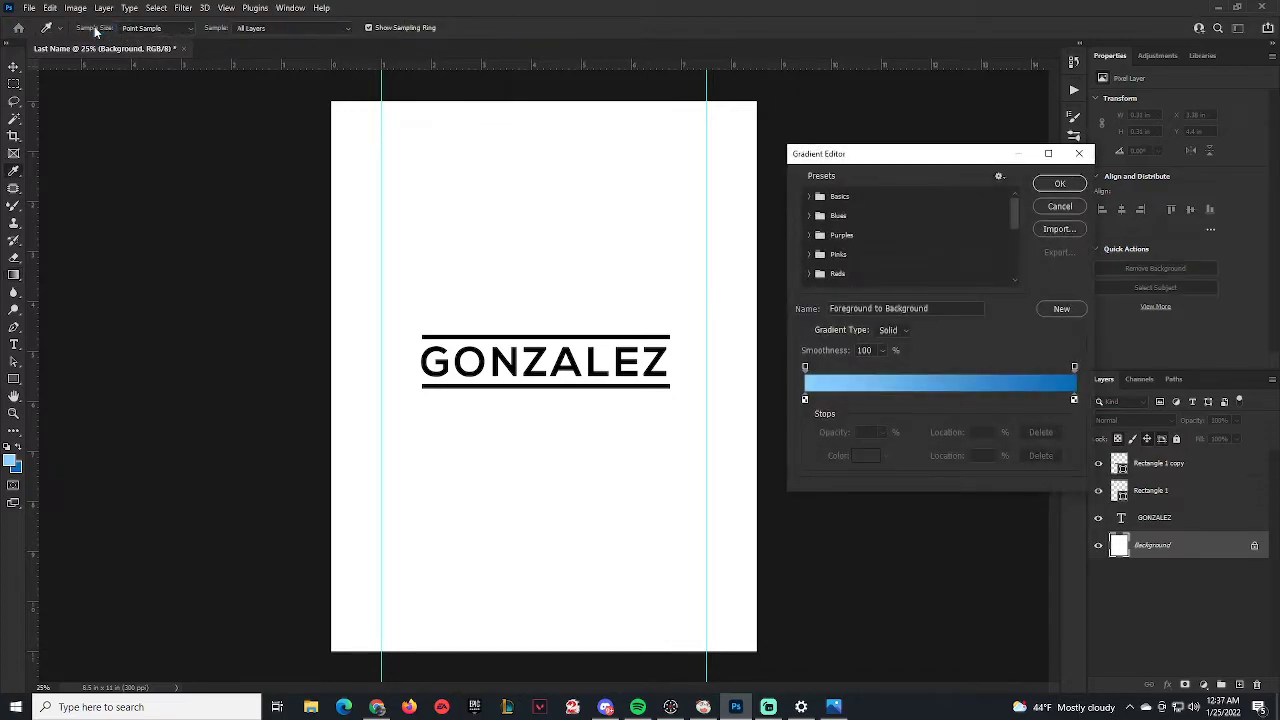
left_click(810, 197)
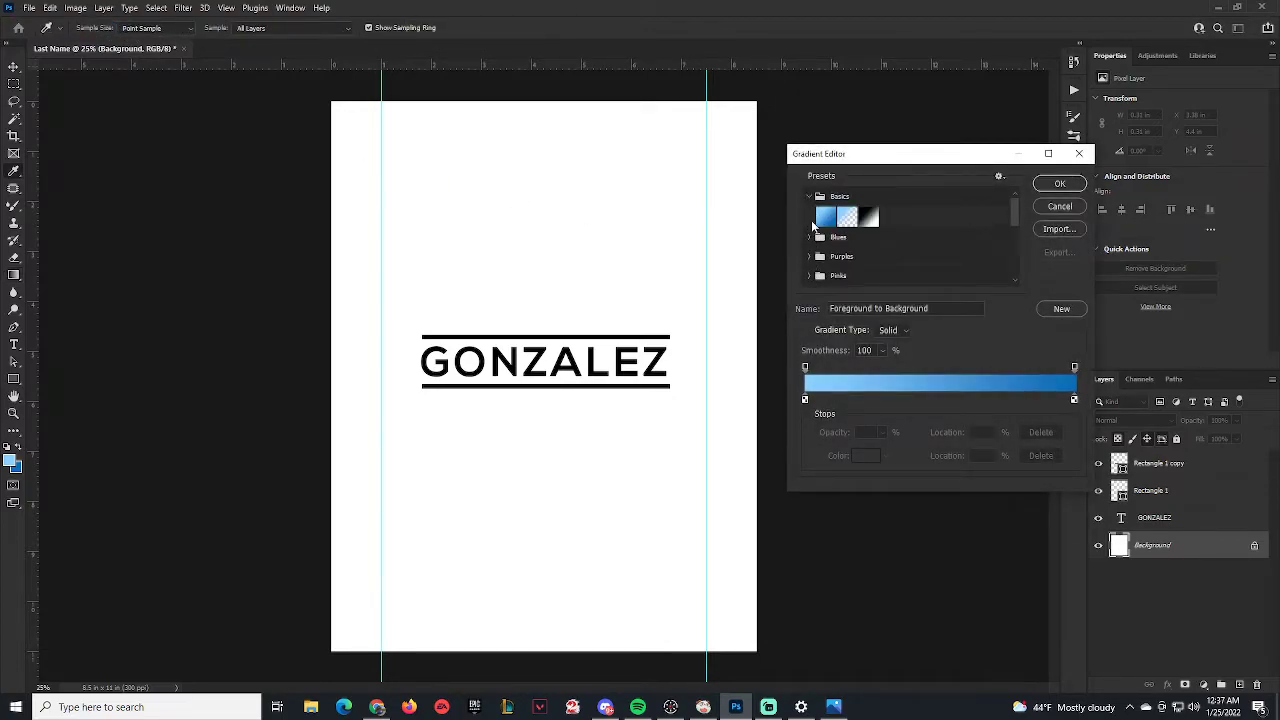
left_click(809, 237)
scroll(816, 245, "down", 1)
scroll(816, 245, "up", 2)
left_click(812, 215)
scroll(812, 214, "up", 1)
left_click(808, 196)
left_click(809, 234)
scroll(816, 230, "down", 1)
left_click(812, 213)
left_click(810, 233)
scroll(820, 240, "down", 1)
left_click(809, 222)
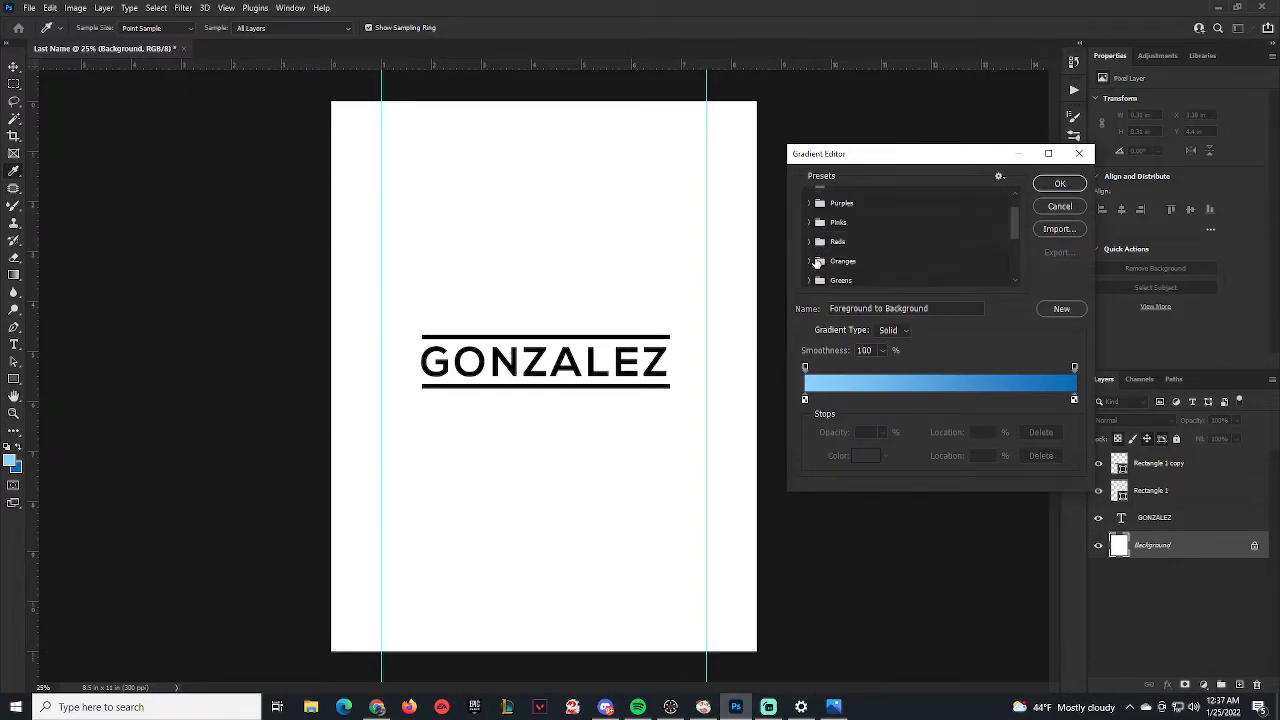
left_click(809, 241)
left_click(809, 241)
left_click(809, 261)
left_click(809, 261)
scroll(806, 262, "down", 1)
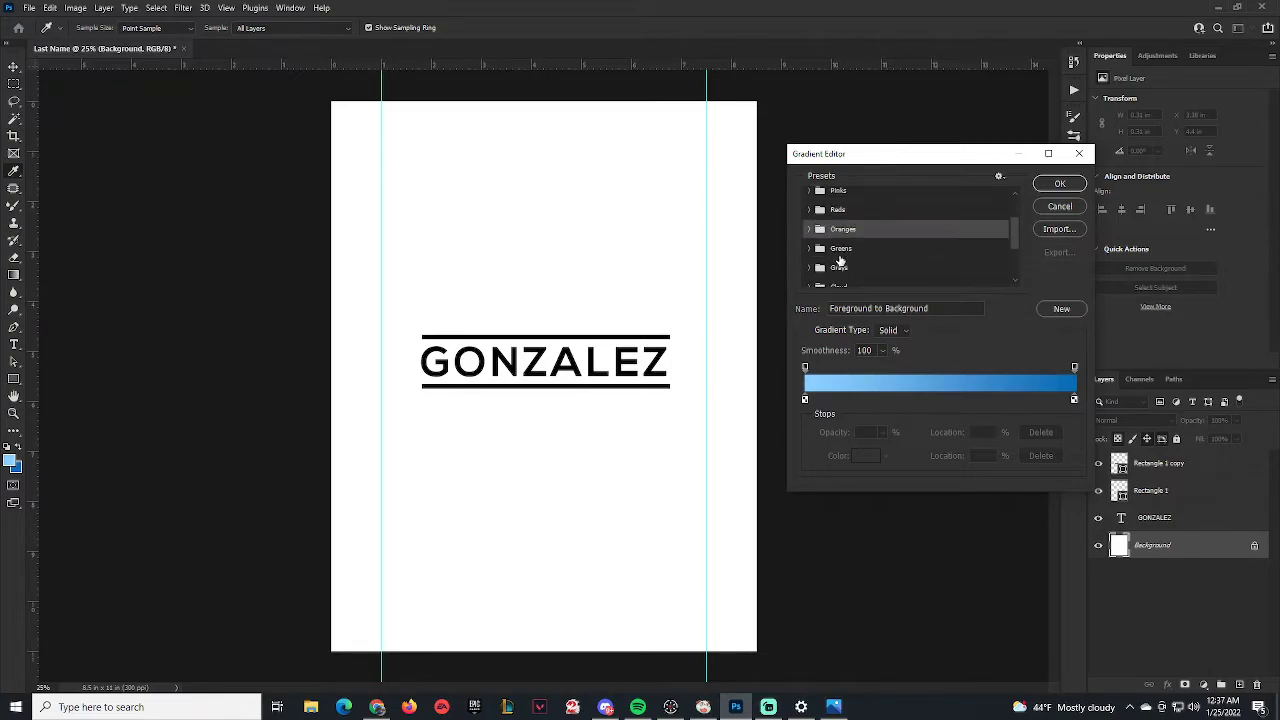
Choose the Orange_03 preset and fill the Background layer with a radial yellow-to-pink gradient centred above the last name
left_click(810, 232)
left_click(872, 252)
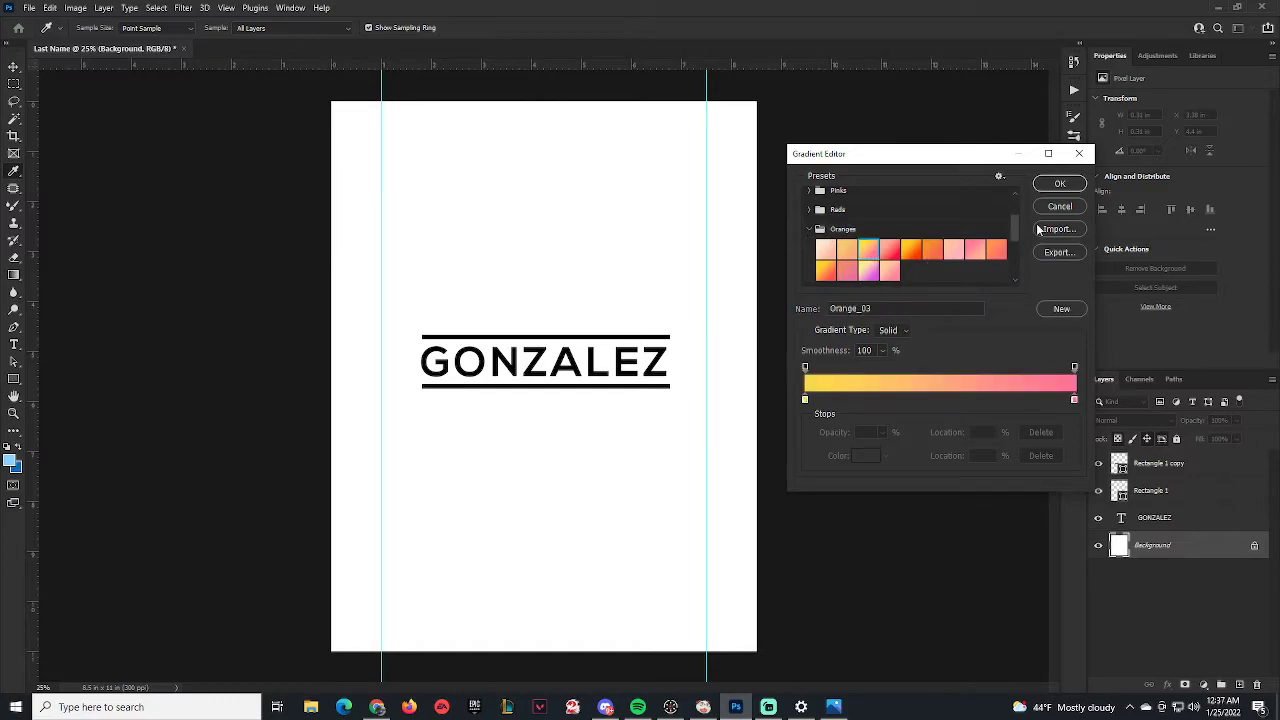
left_click(1060, 184)
left_click_drag(557, 197, 713, 290)
left_click_drag(643, 200, 548, 318)
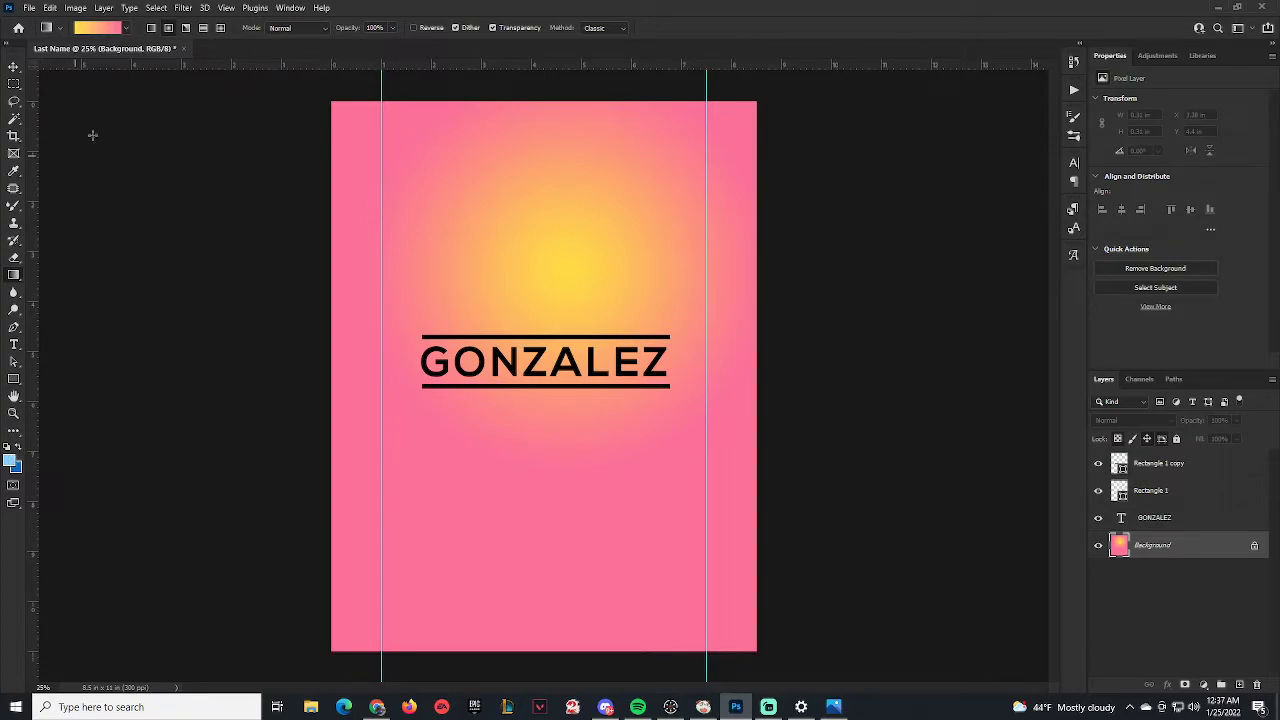
Set the foreground colour to light pink-violet f38cff
left_click(126, 28)
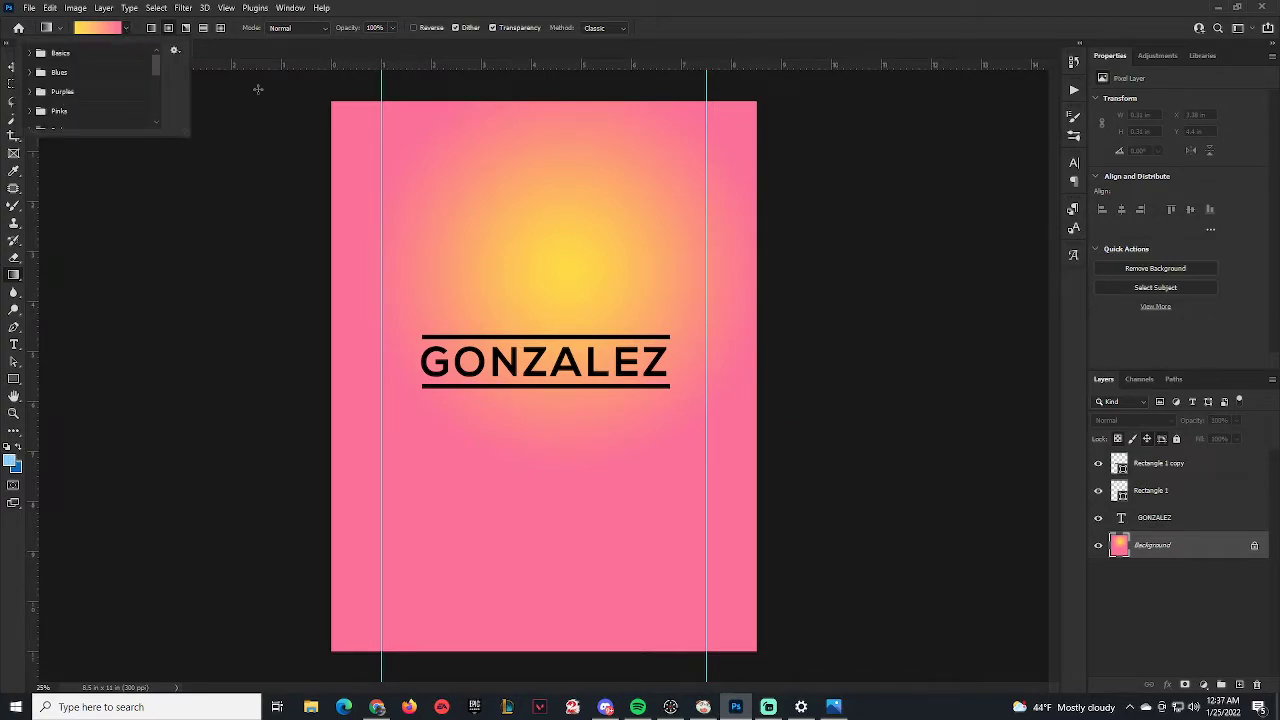
left_click(365, 14)
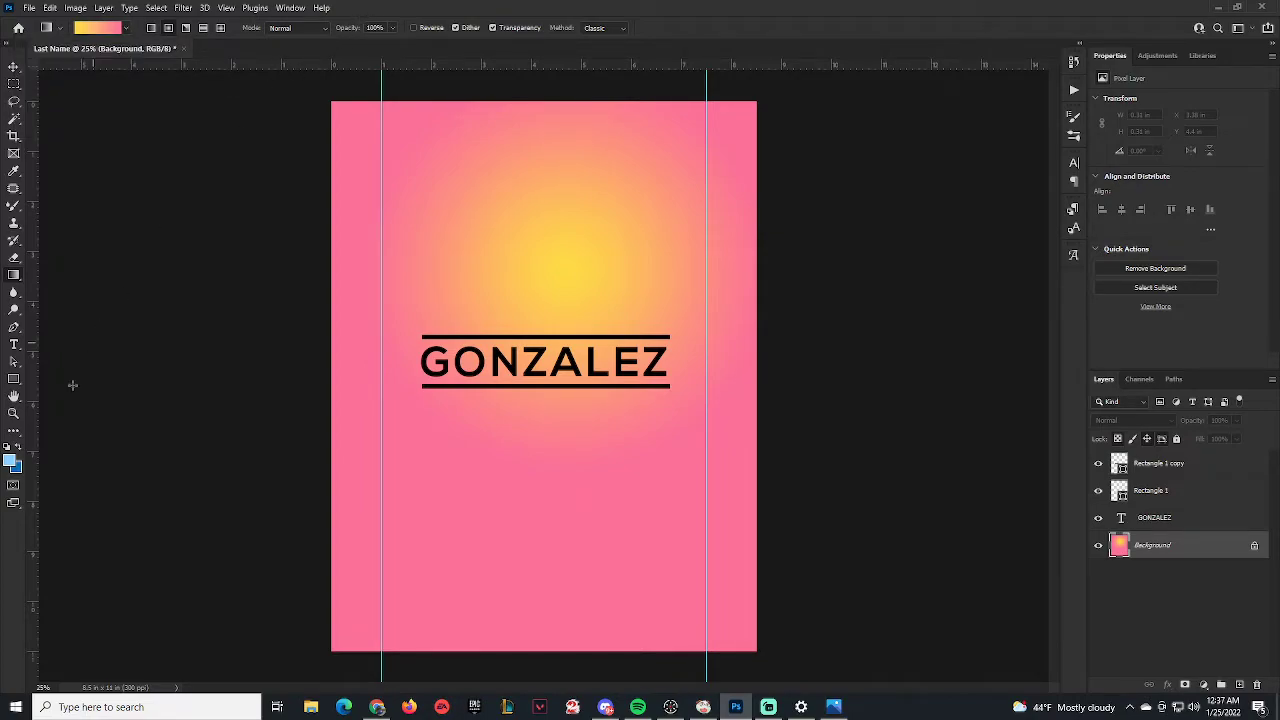
left_click(12, 463)
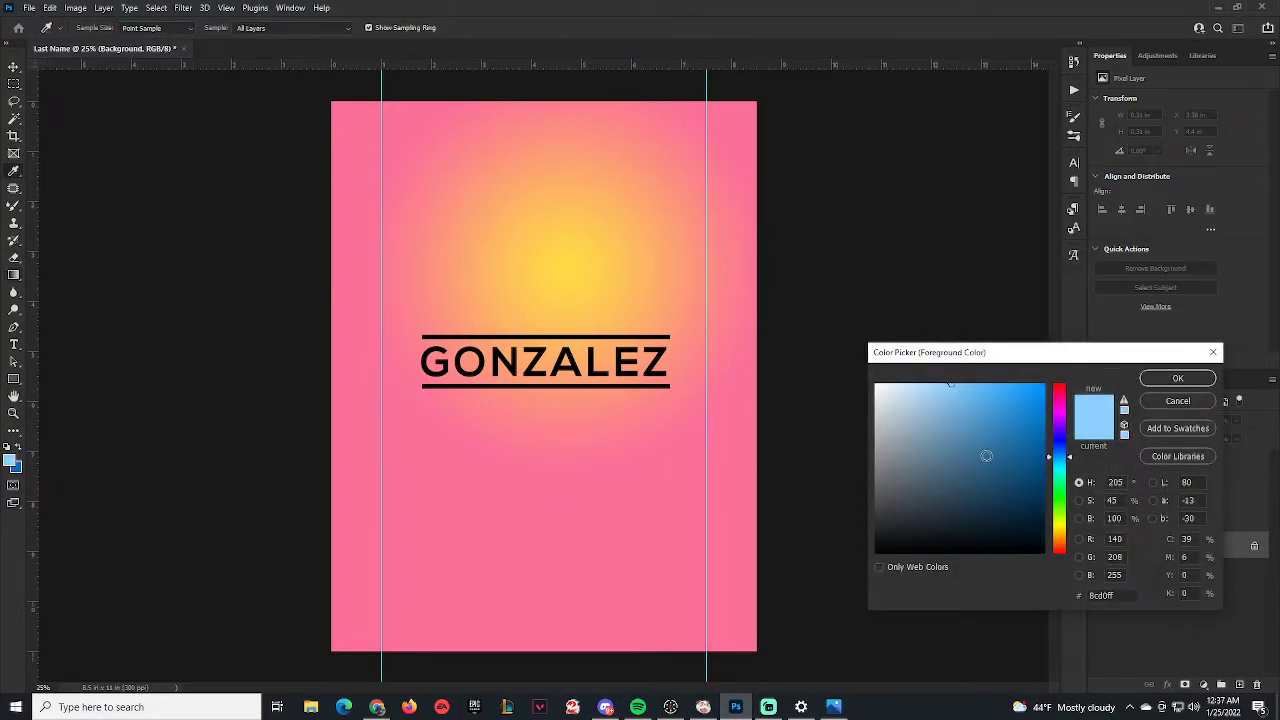
left_click_drag(1064, 430, 1066, 420)
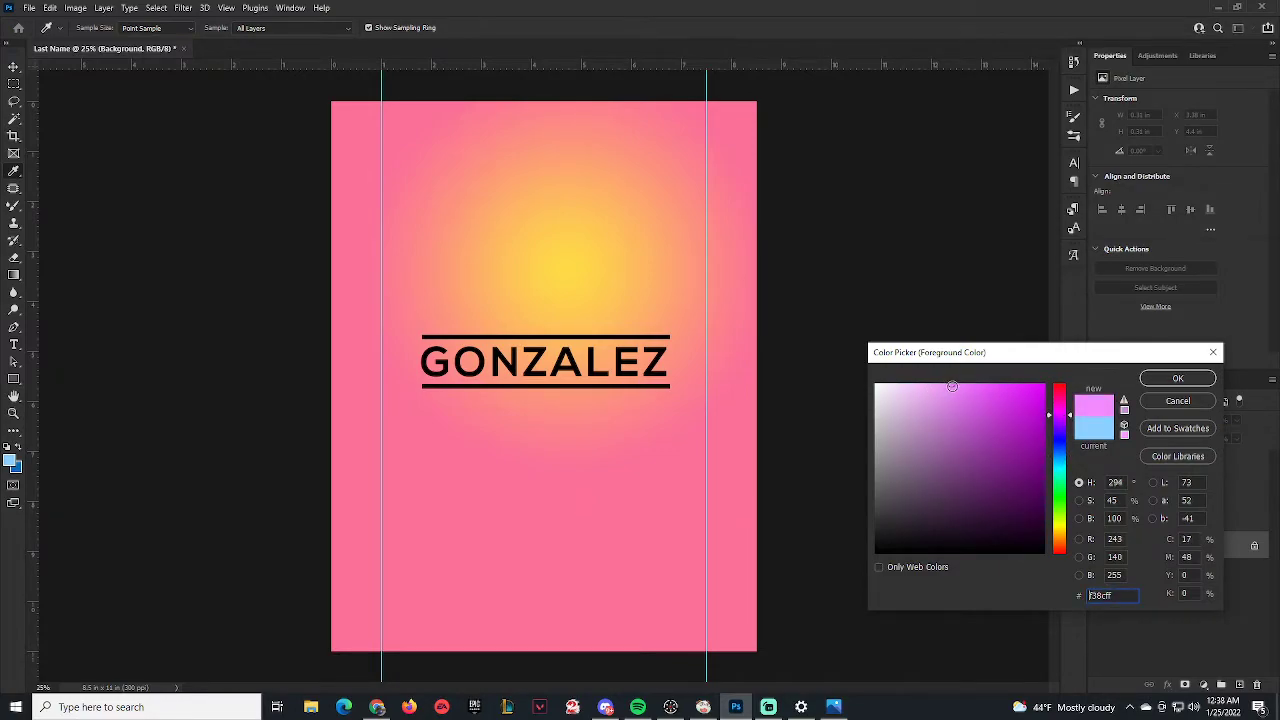
left_click(1170, 382)
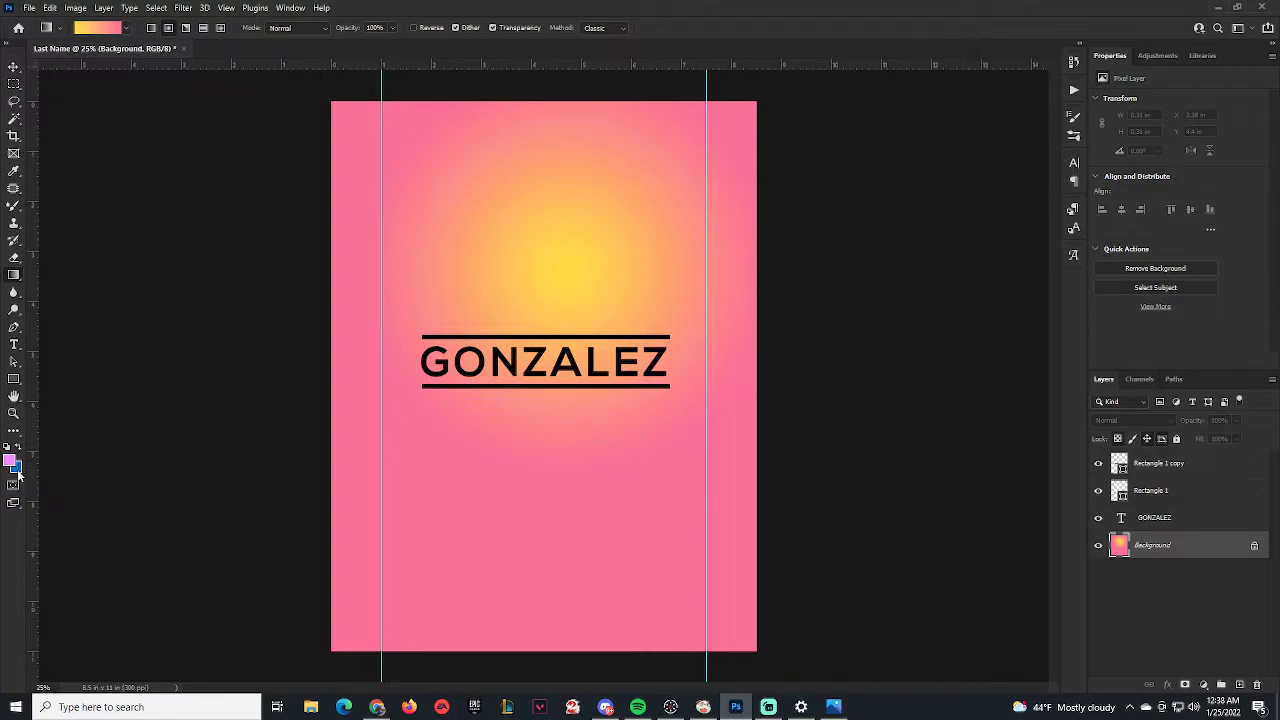
Set the background colour to dark green 337c17
left_click(16, 470)
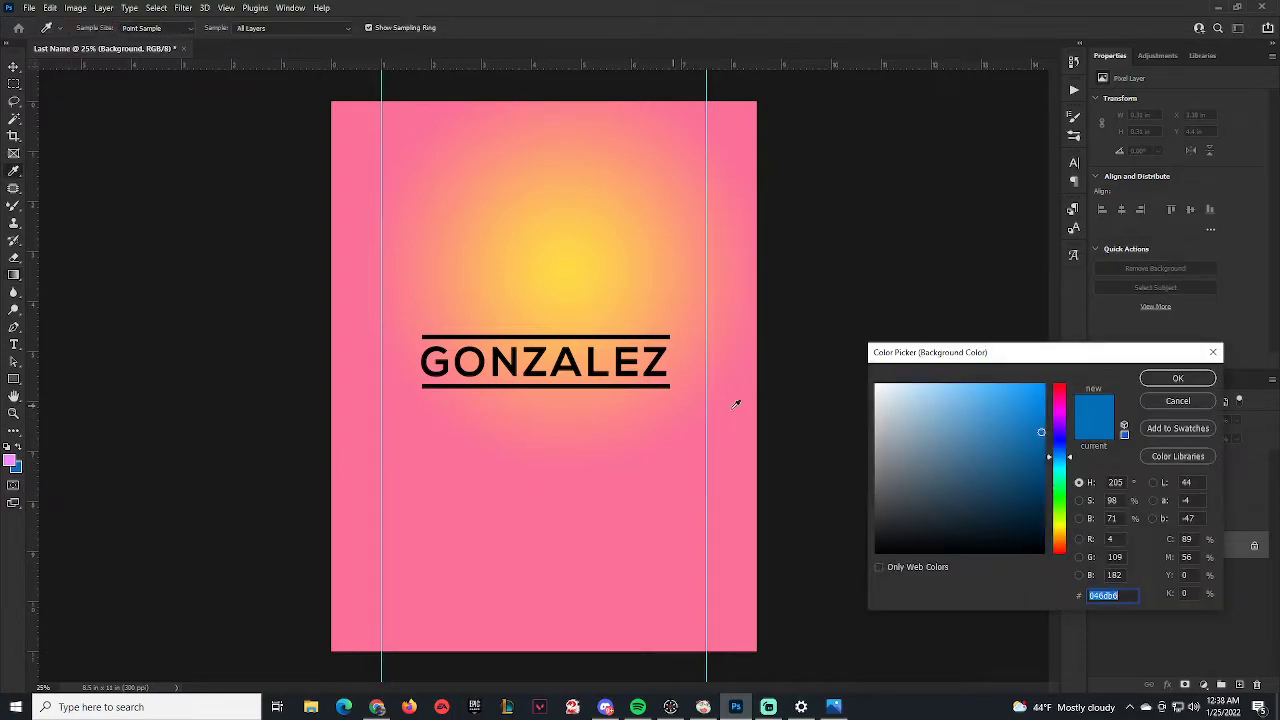
left_click(1059, 504)
left_click(1178, 378)
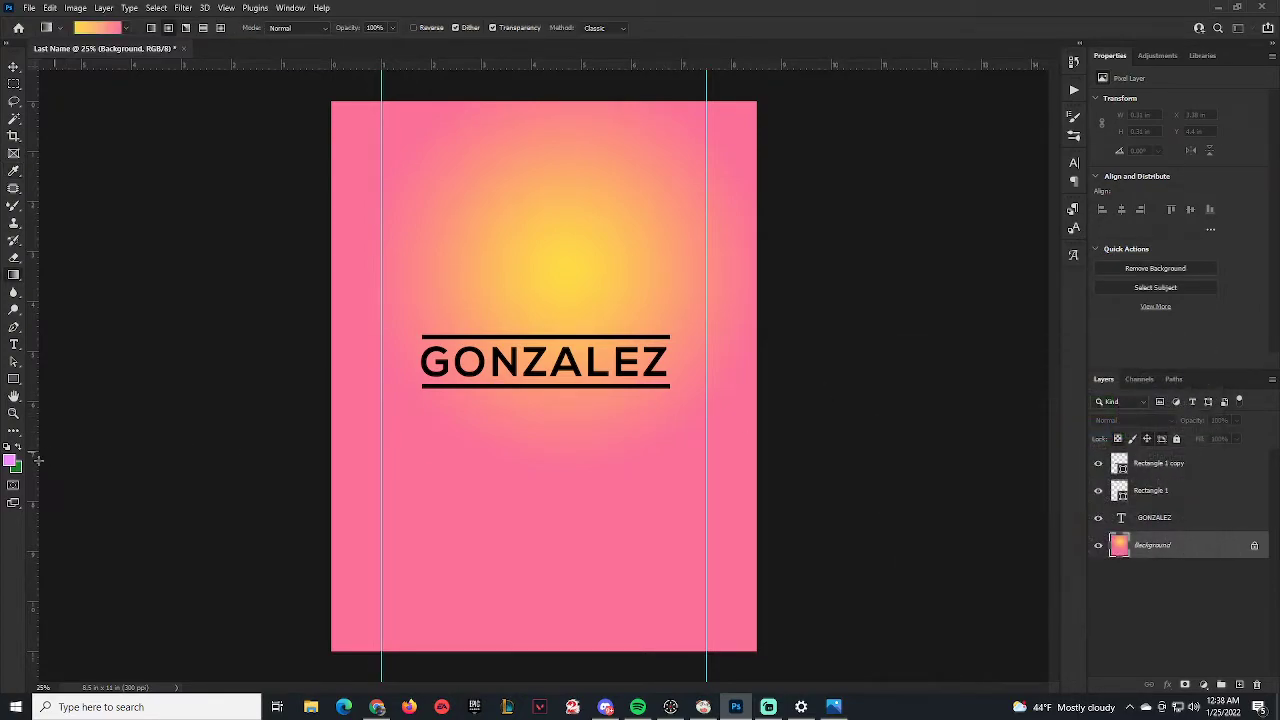
Choose the Foreground to Background preset from Basics and fill the Background layer with a radial pink-to-green gradient centred above the last name
mouse_move(547, 265)
left_mouse_down()
mouse_move(508, 340)
mouse_move(550, 278)
left_mouse_up()
left_click(125, 30)
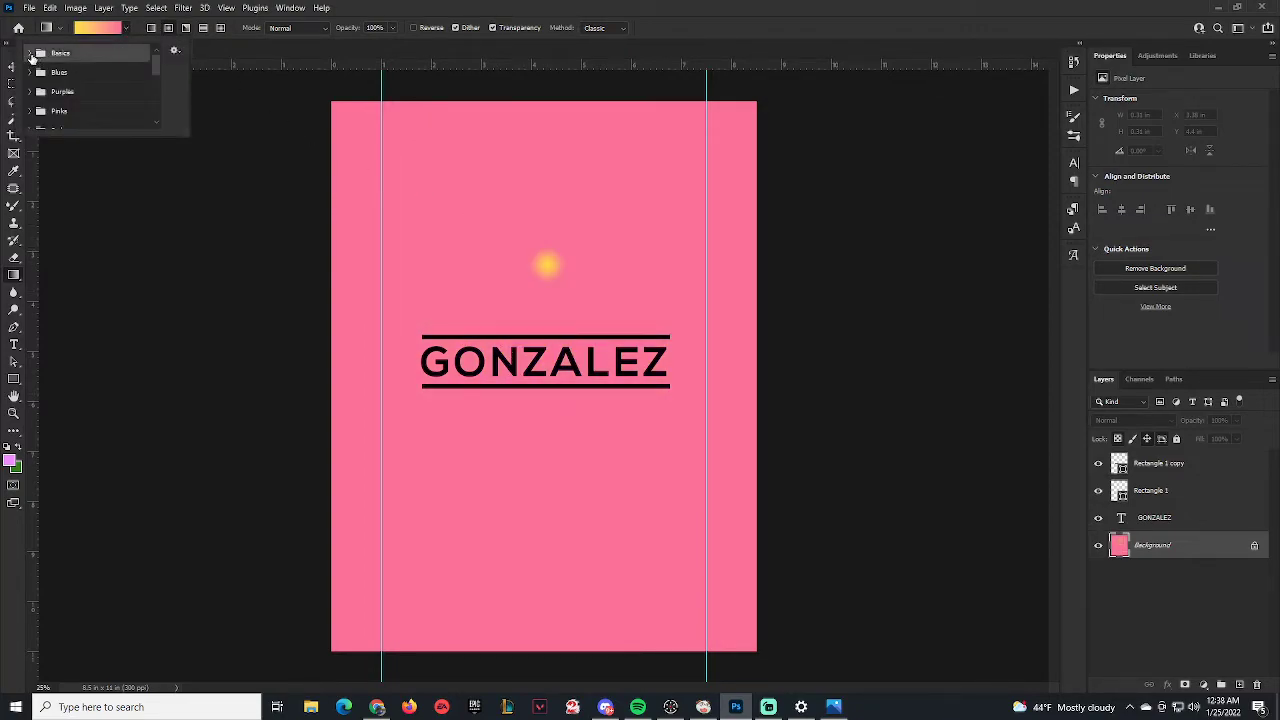
left_click(30, 53)
left_click(47, 74)
left_click(380, 190)
left_click_drag(576, 258, 485, 502)
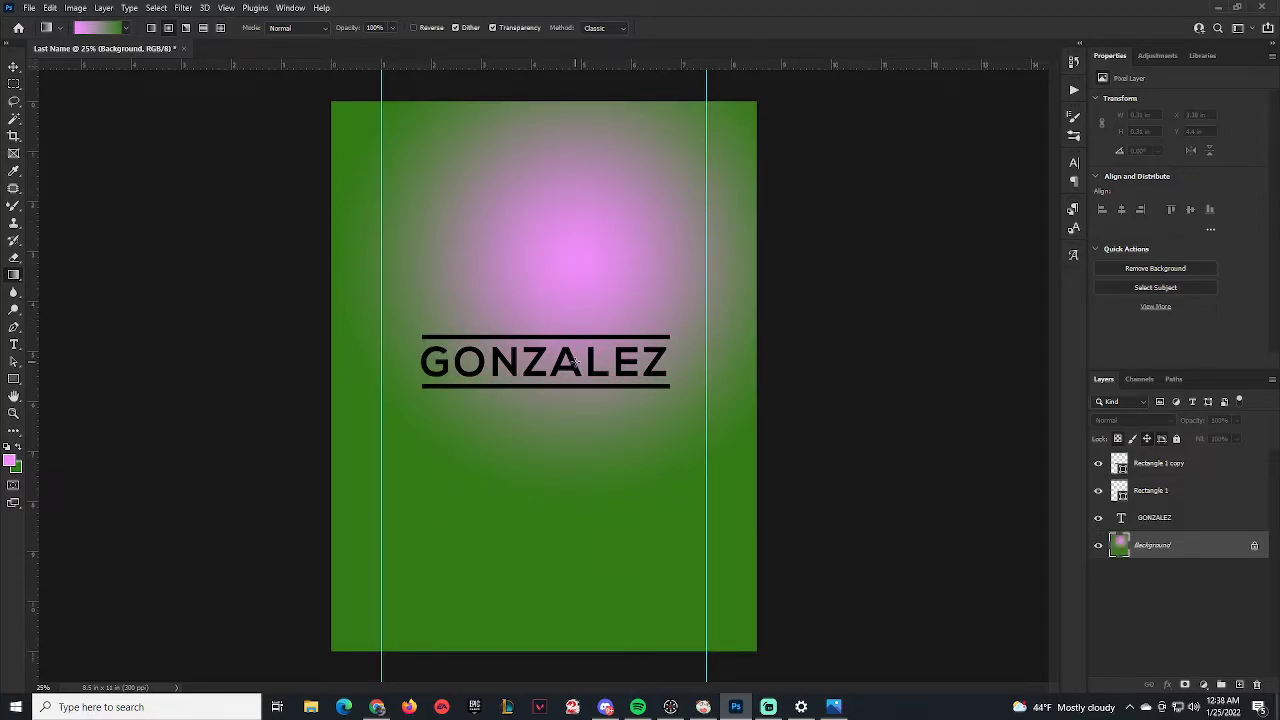
Set the background colour to ba40c9, a darker shade derived by sampling the pink foreground colour
left_click(16, 469)
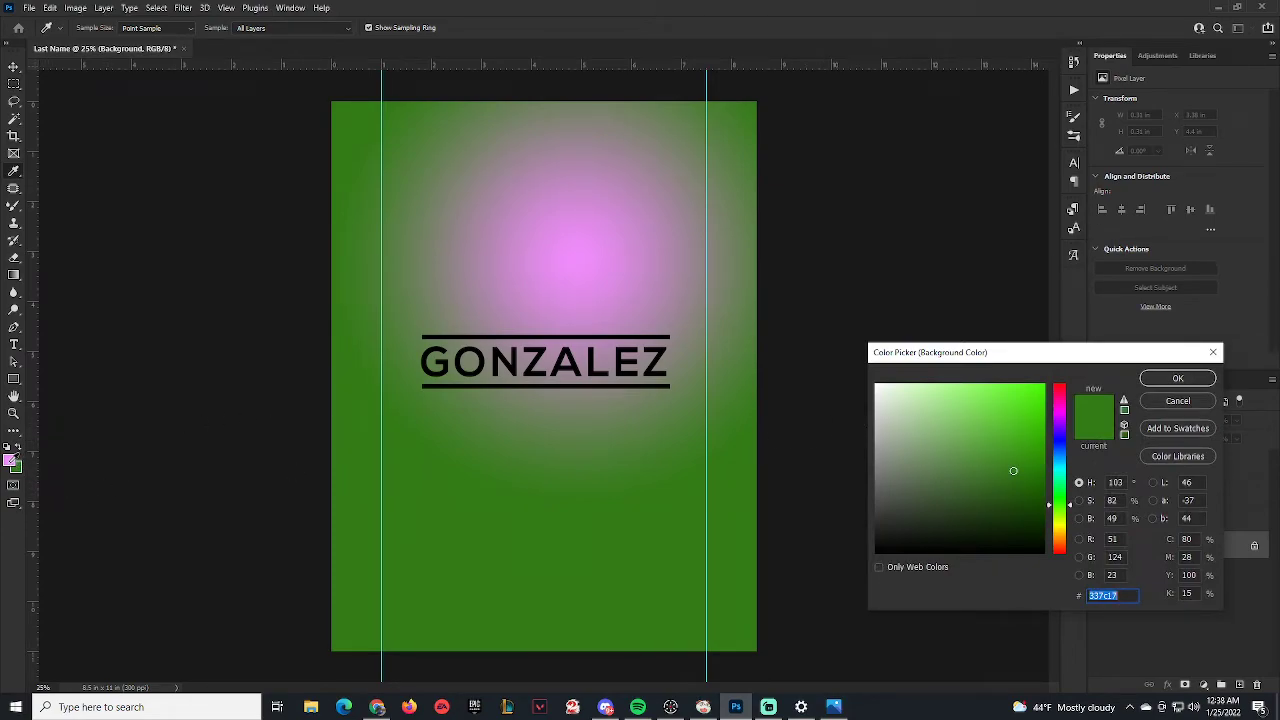
left_click(1168, 380)
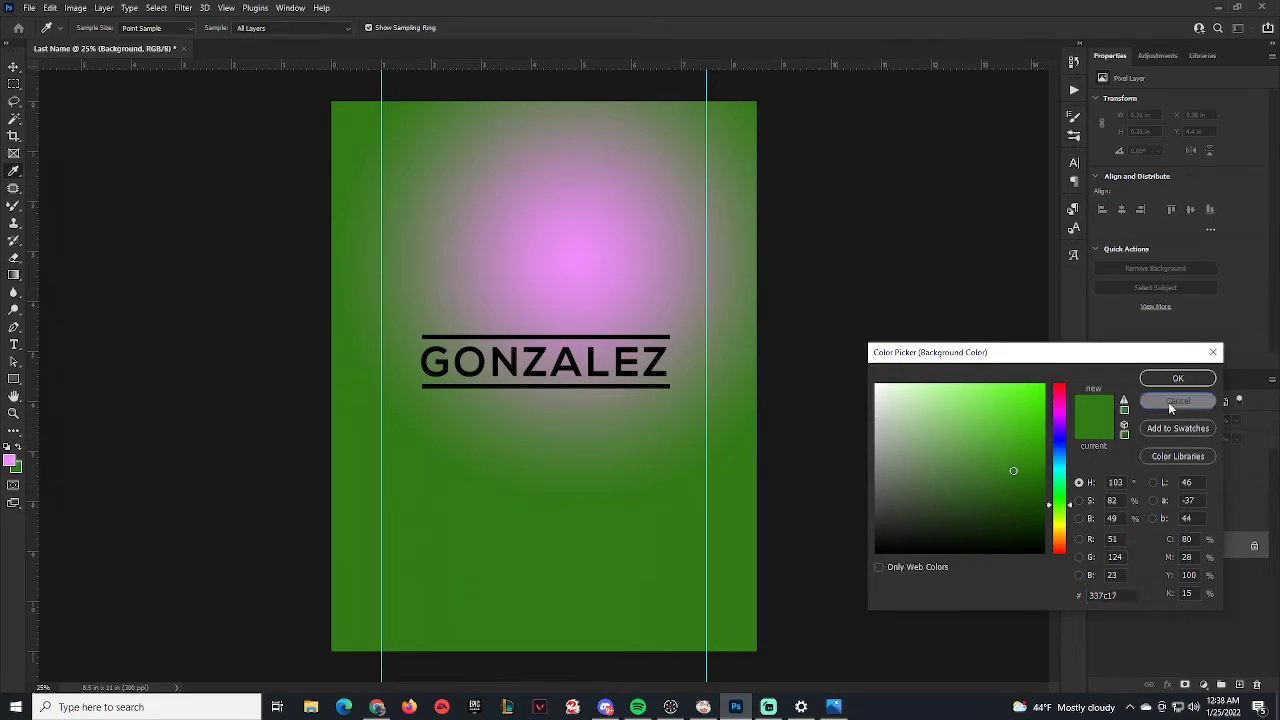
left_click(16, 469)
left_click(1170, 402)
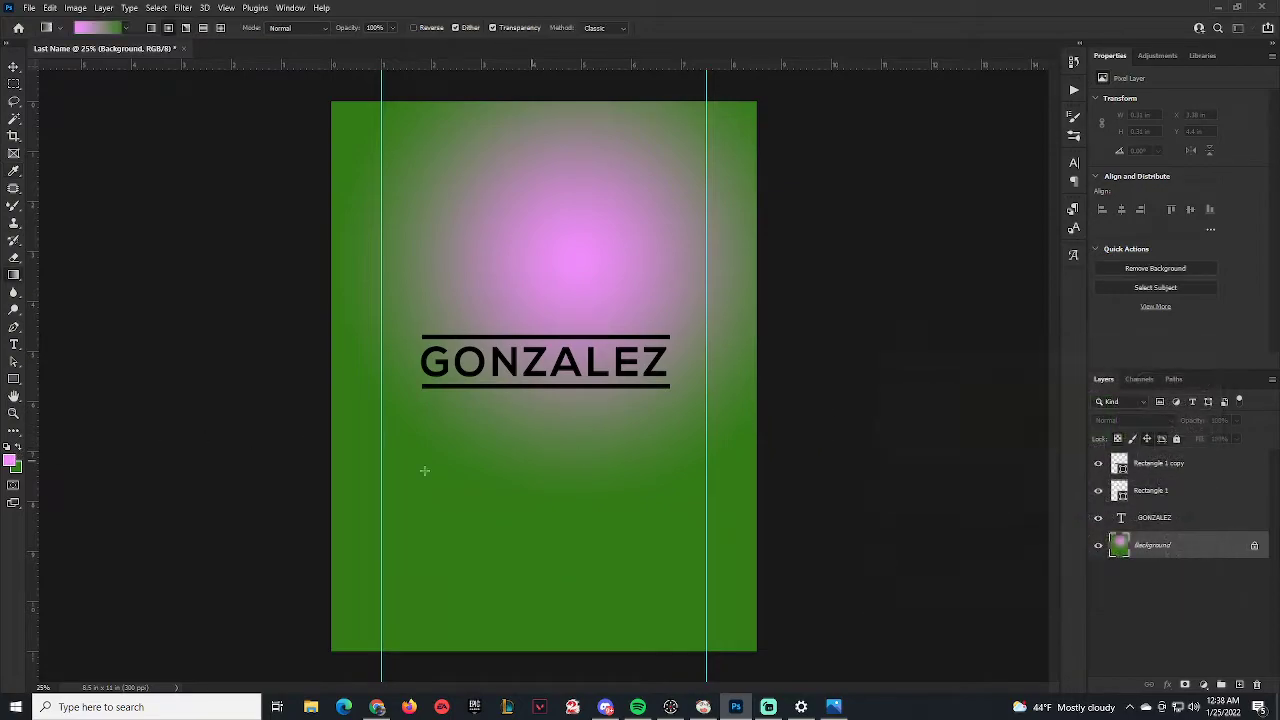
left_click(9, 461)
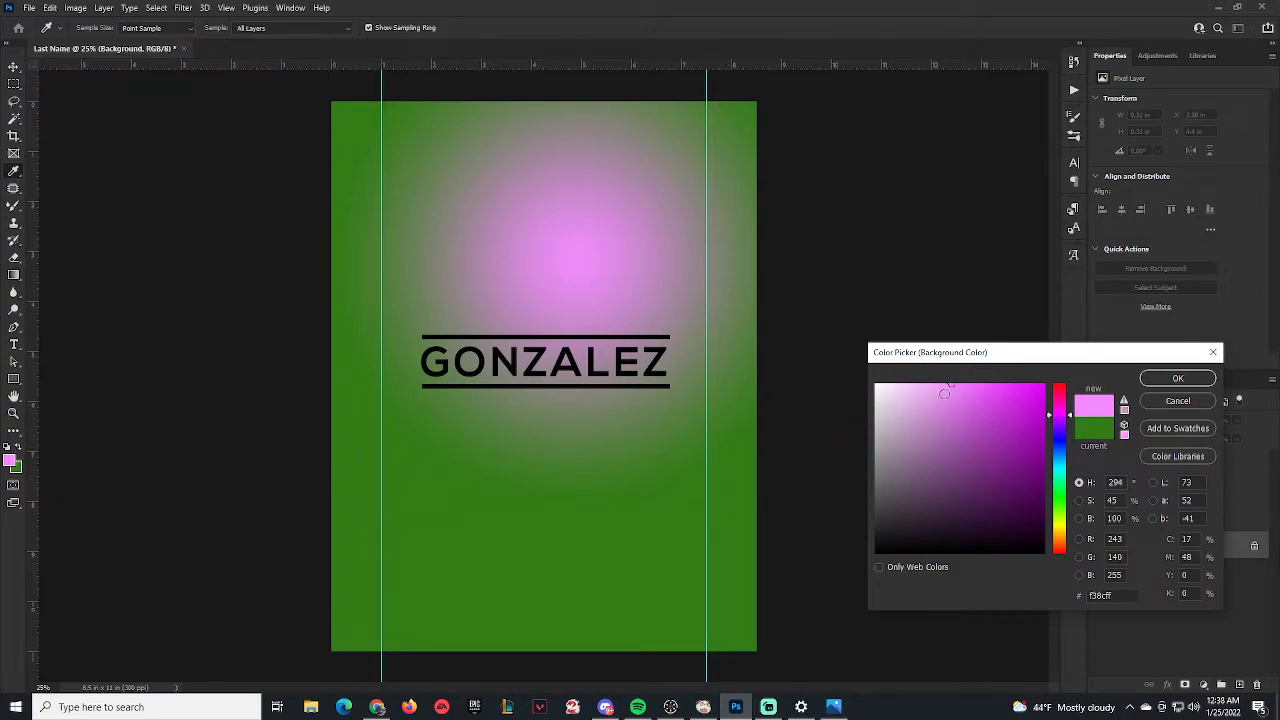
left_click_drag(952, 388, 991, 419)
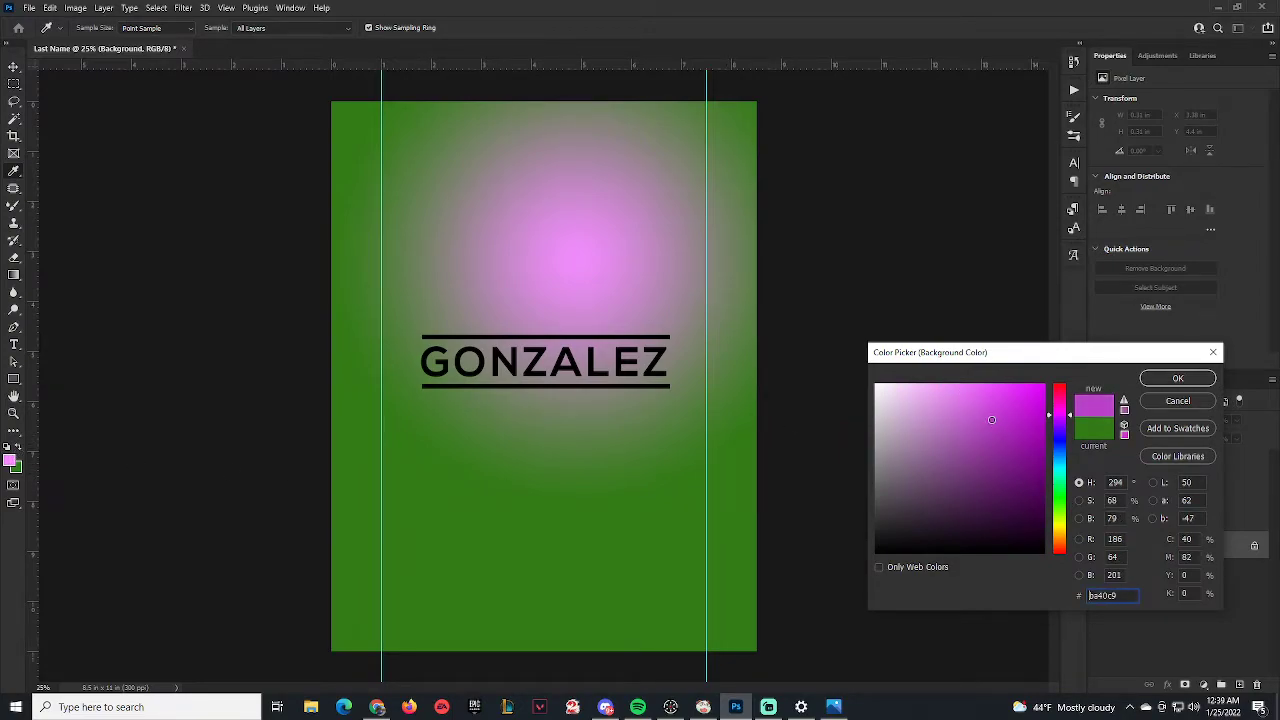
left_click(1180, 379)
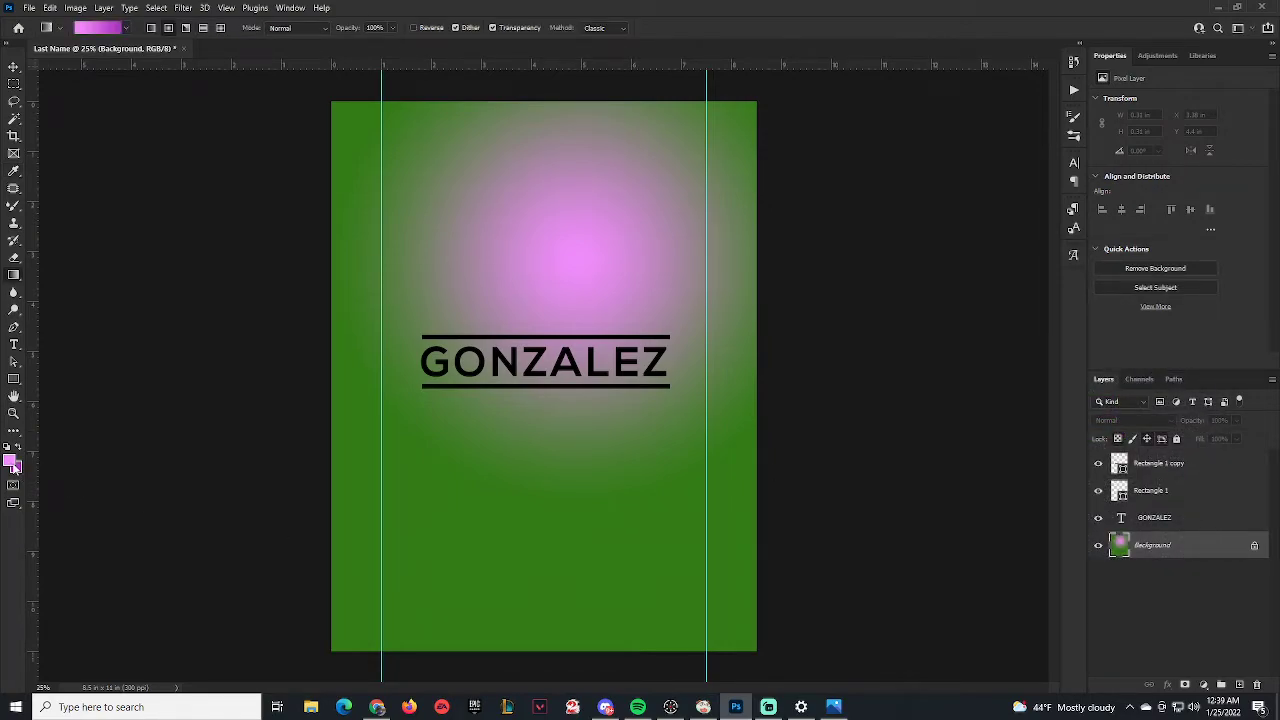
Select the Foreground to Background preset from the Basics folder in the Gradient Editor and apply it
left_click(125, 28)
left_click(30, 55)
left_click(30, 55)
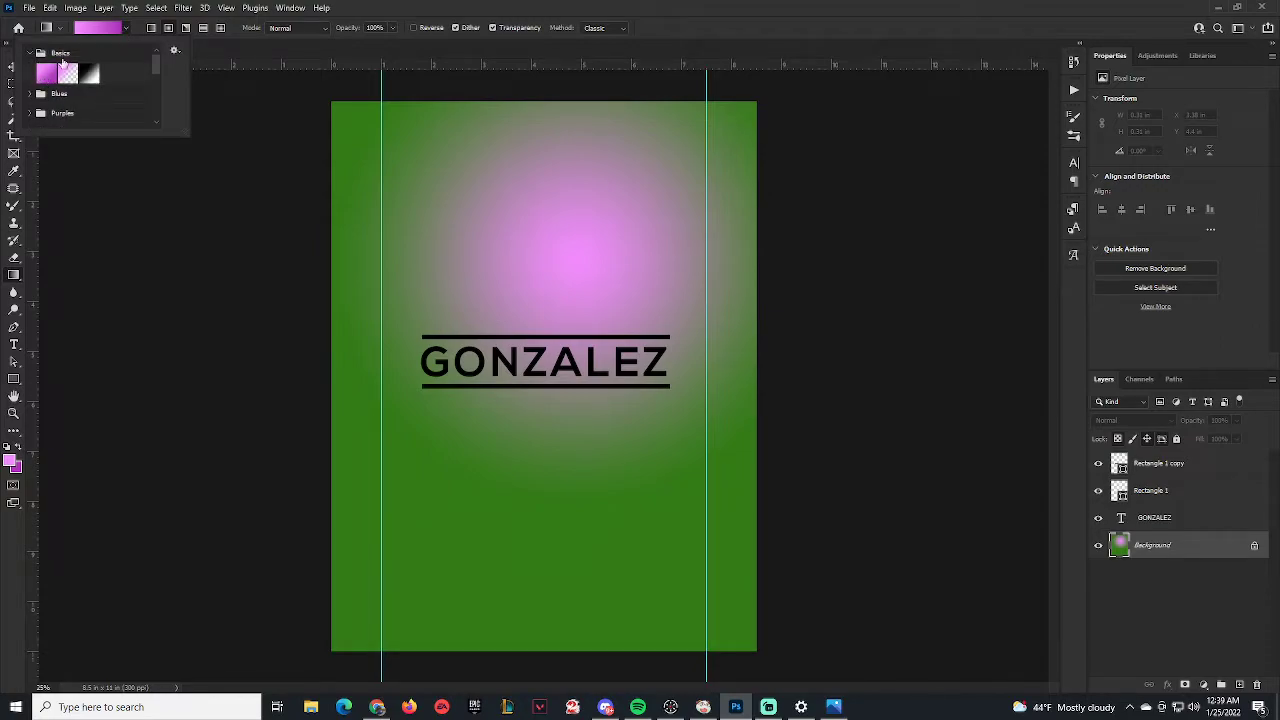
left_click(30, 53)
left_click(98, 28)
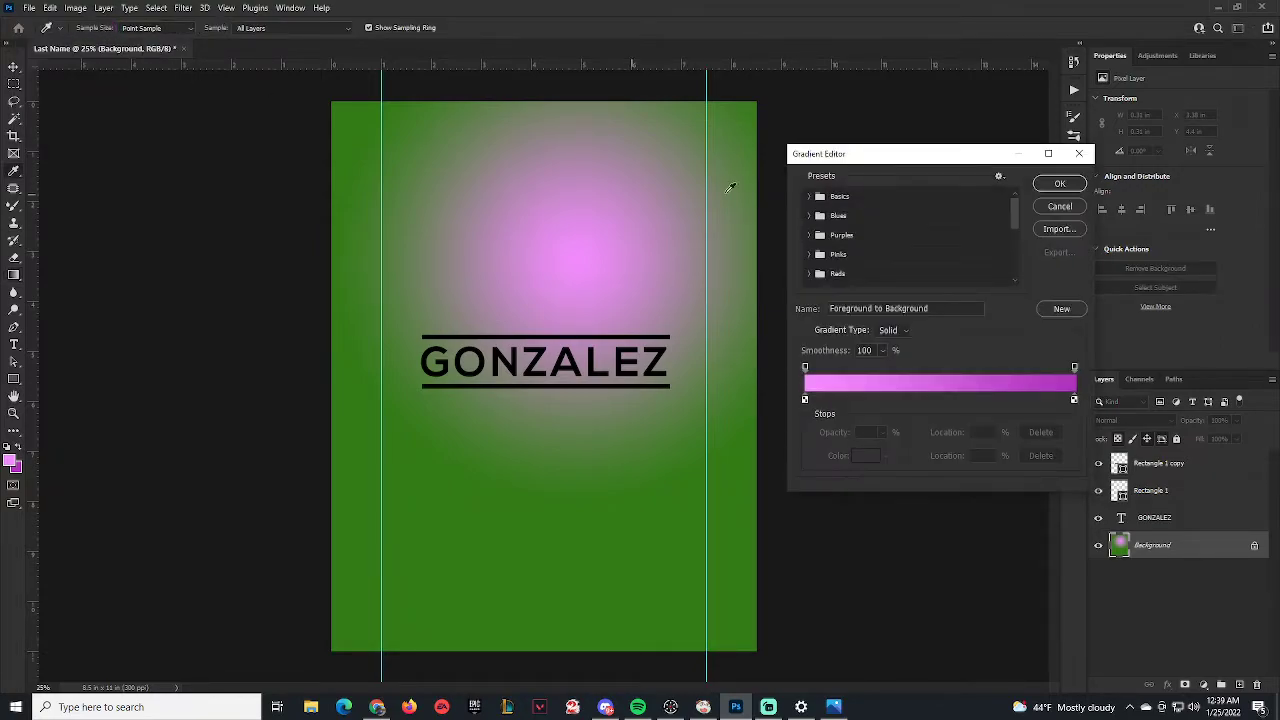
left_click_drag(904, 162, 845, 231)
left_click(750, 265)
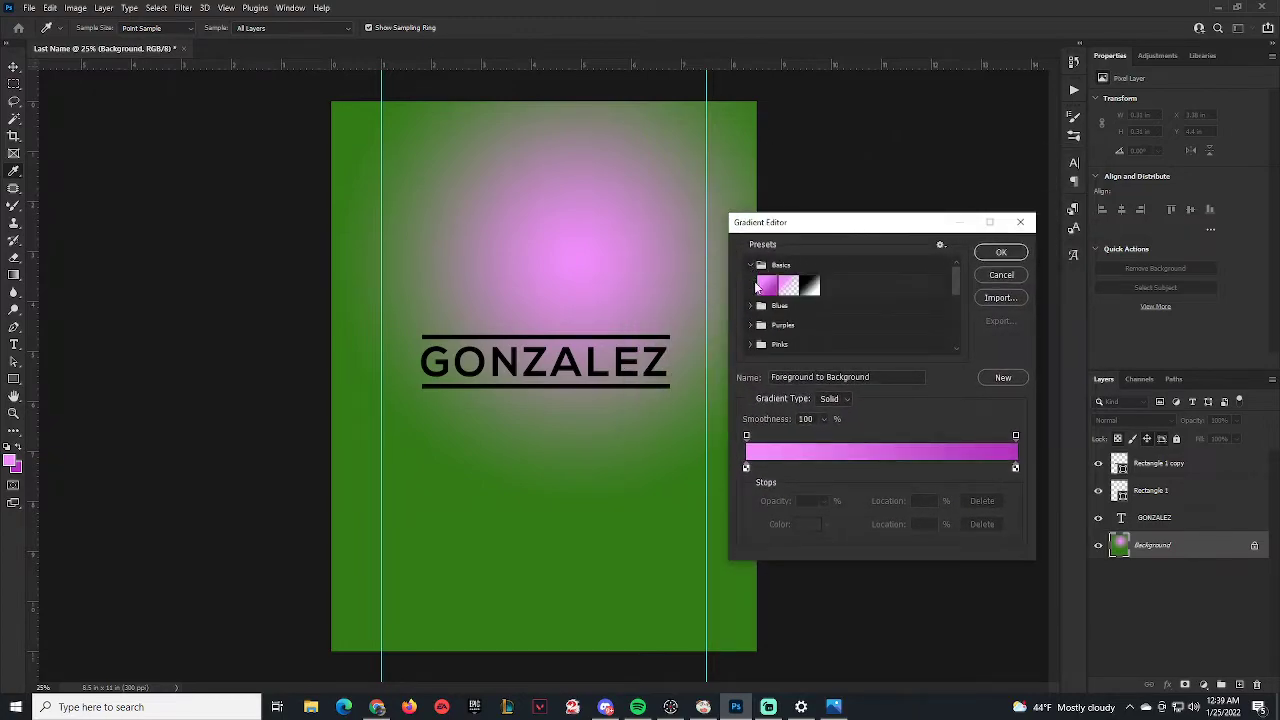
left_click(767, 289)
left_click(1002, 256)
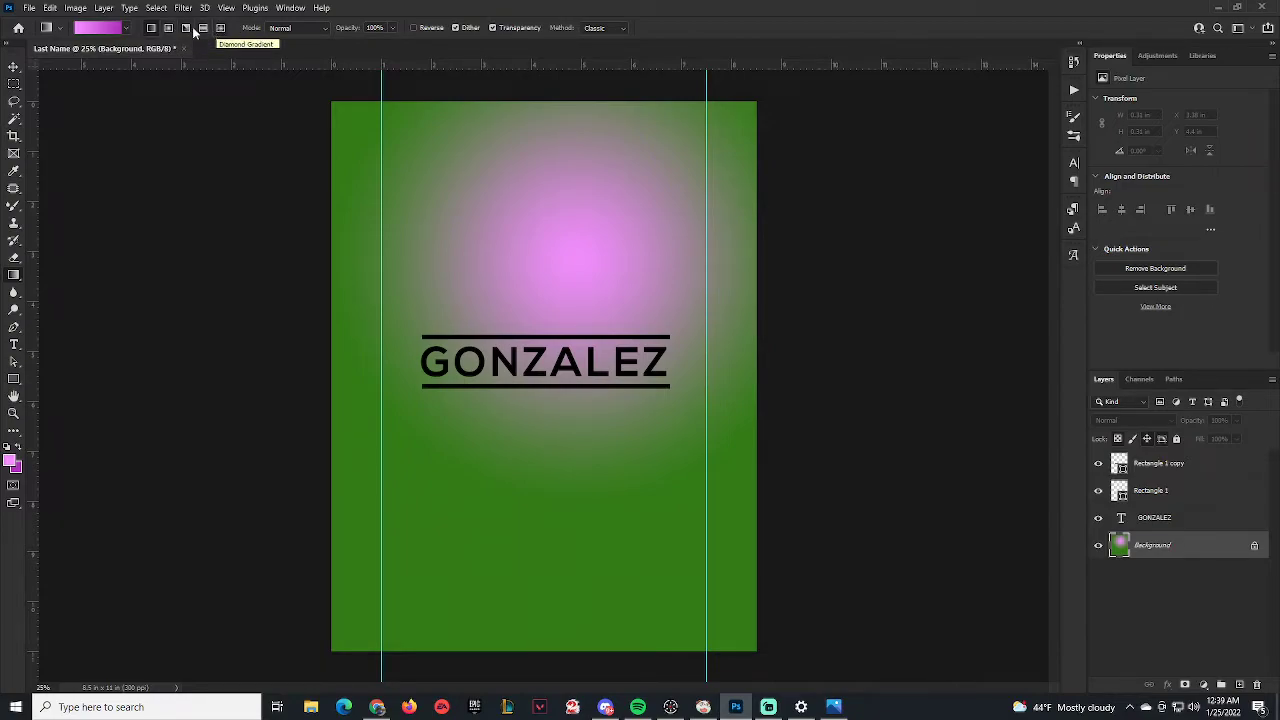
Try a vertical linear gradient on the Background layer, followed by a radial one spreading from the page centre
left_click_drag(541, 219, 540, 526)
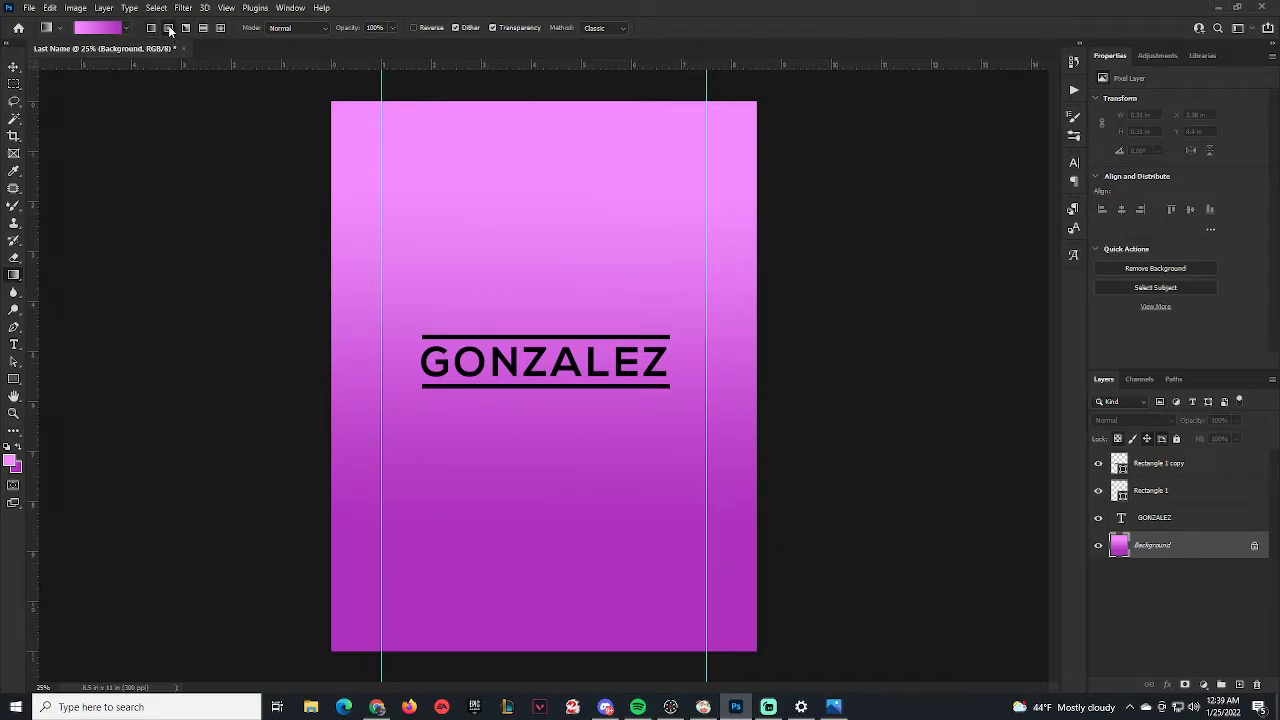
left_click_drag(543, 380, 382, 585)
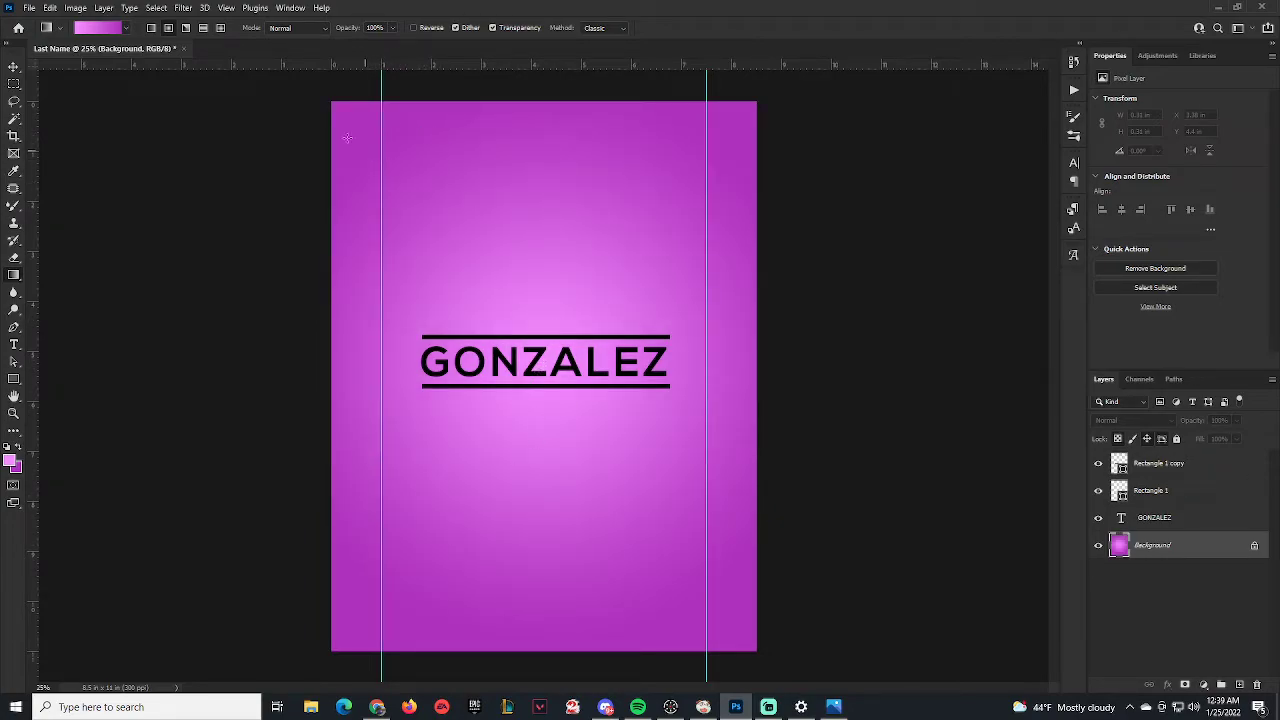
Try several angle gradients on the Background layer, varying their start point and direction around the last name
left_click(186, 28)
left_click_drag(546, 136, 488, 352)
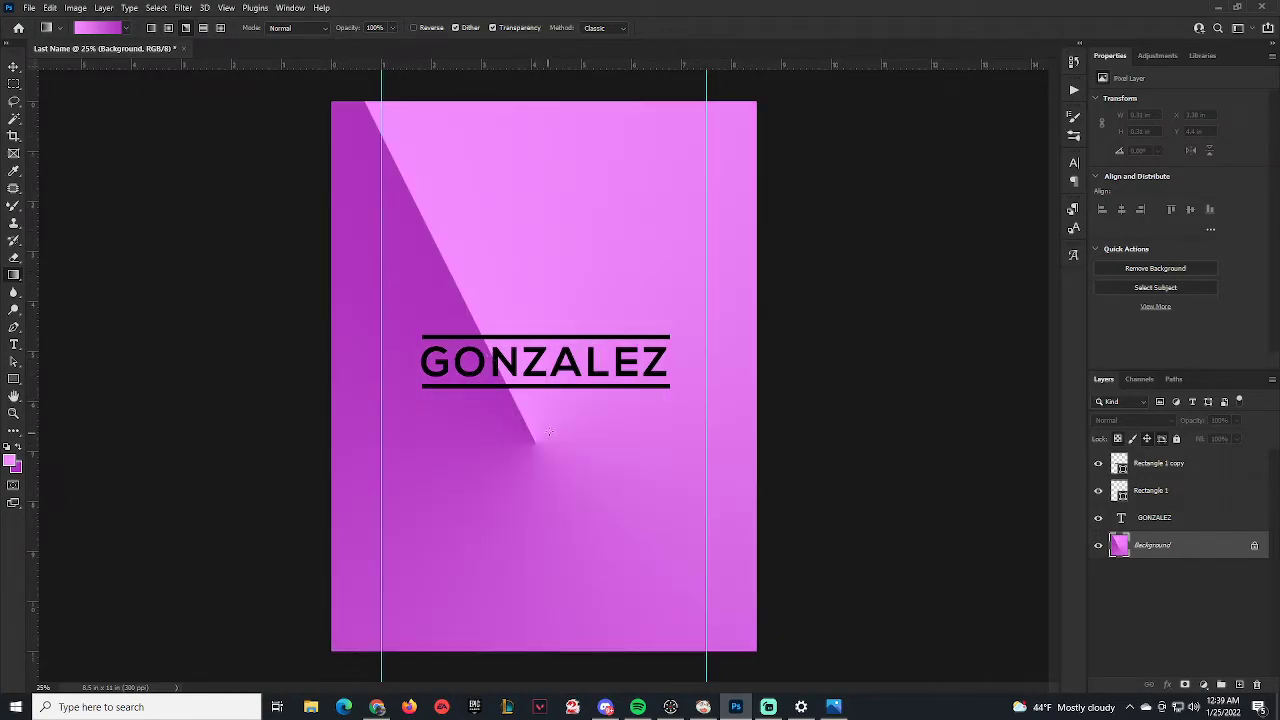
left_click_drag(546, 430, 652, 333)
left_click_drag(546, 367, 716, 370)
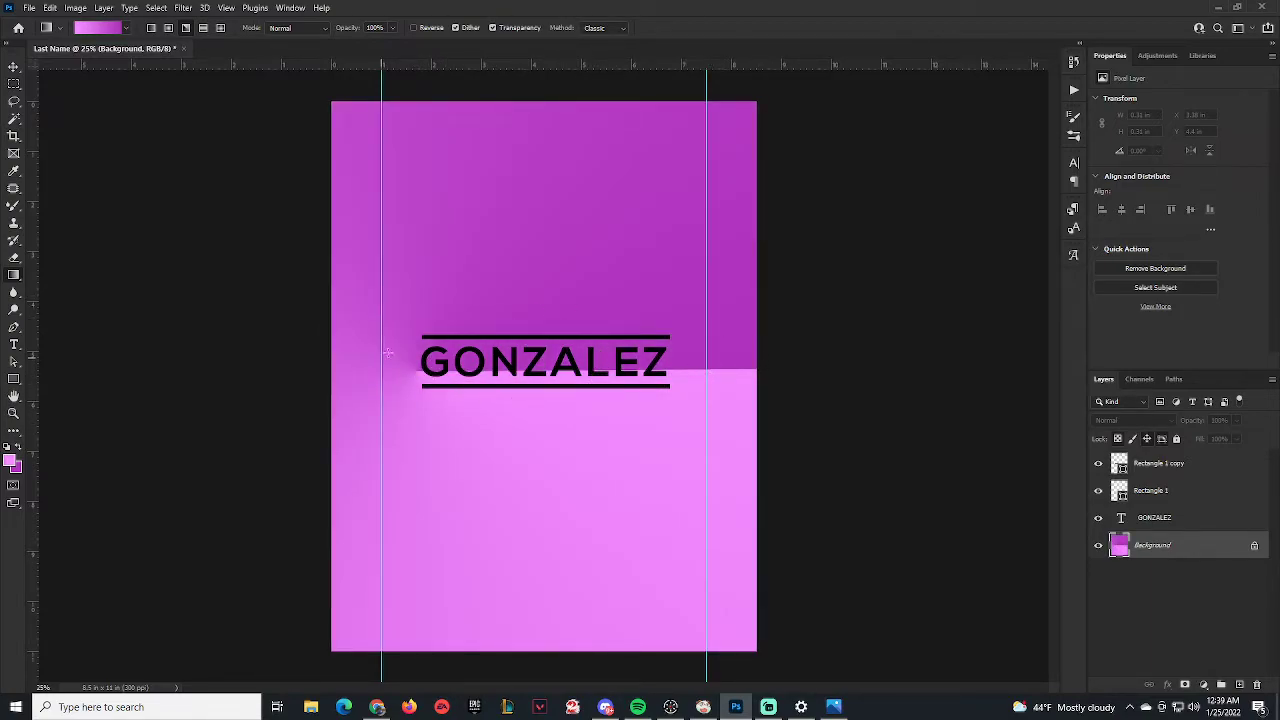
left_click_drag(667, 366, 760, 366)
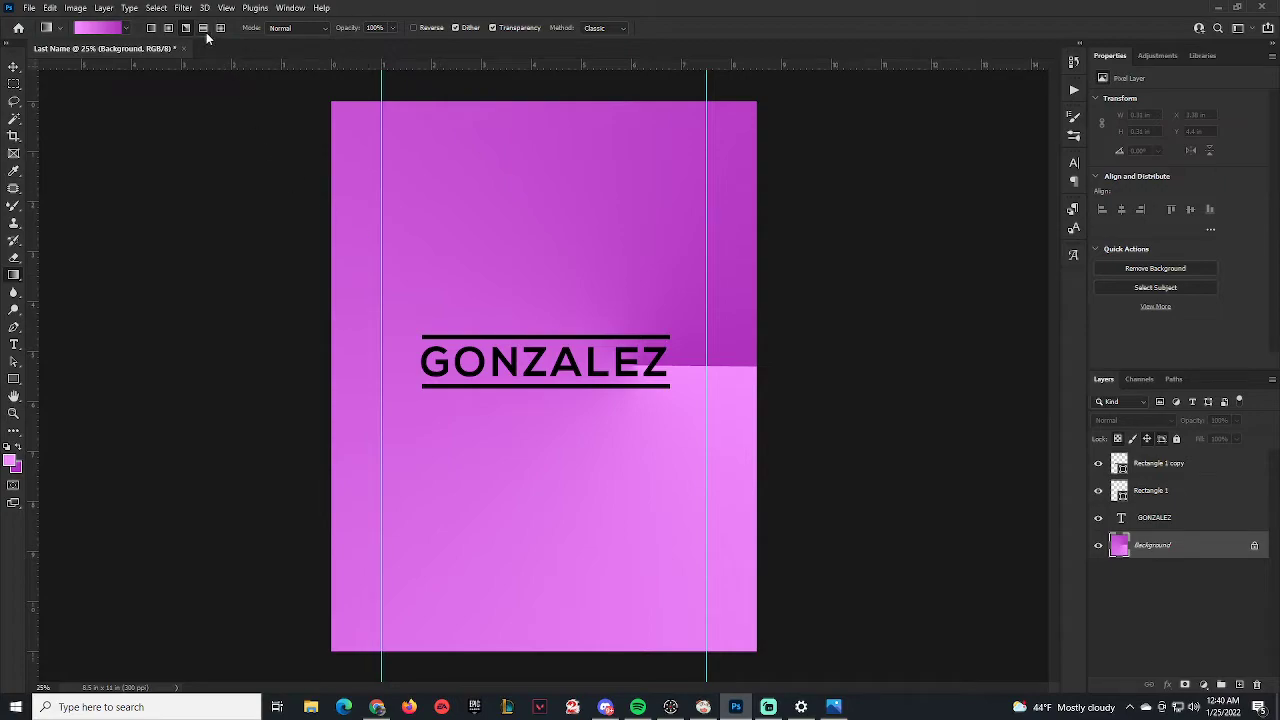
Try a reflected gradient above the last name and a diamond gradient from the centre of the Background layer
left_click(204, 30)
left_click_drag(554, 297, 555, 402)
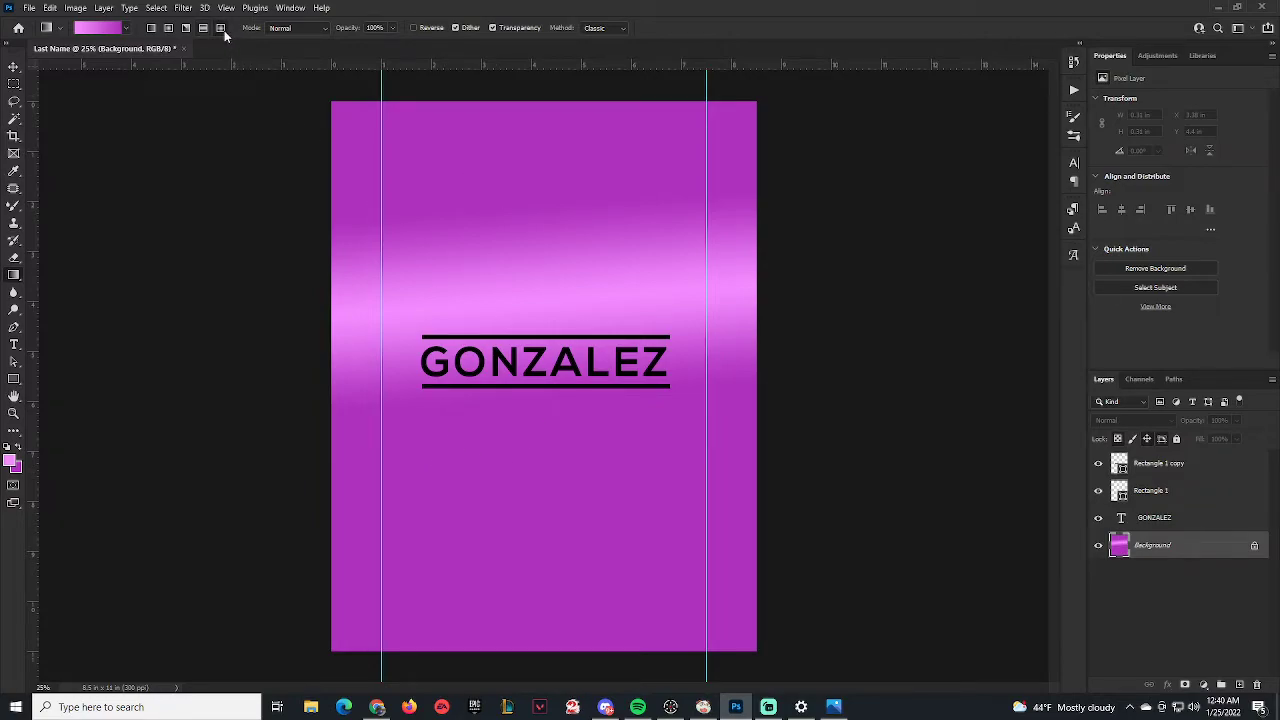
left_click_drag(535, 369, 340, 527)
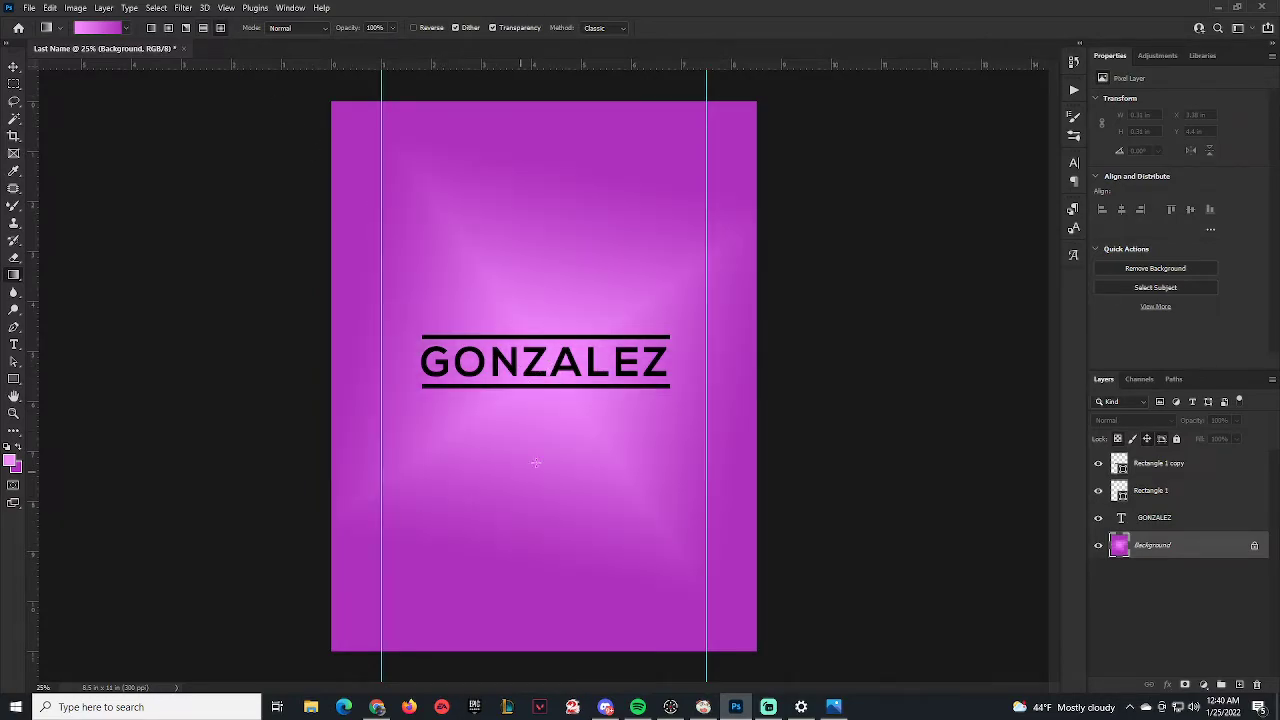
Fill the Background layer with a wide radial gradient running from behind the last name to the page corners
left_click(170, 32)
left_click_drag(392, 578, 319, 668)
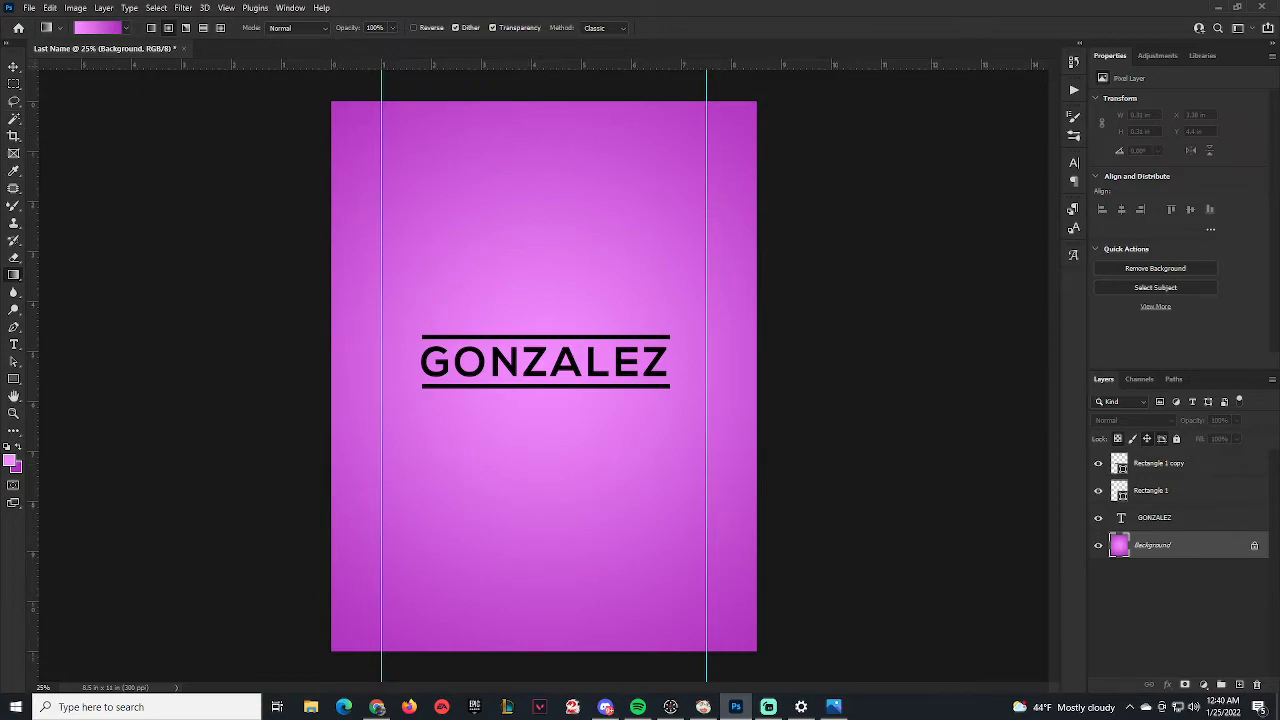
Set the text colour of the last name type layer to white, ffffff
left_click(14, 68)
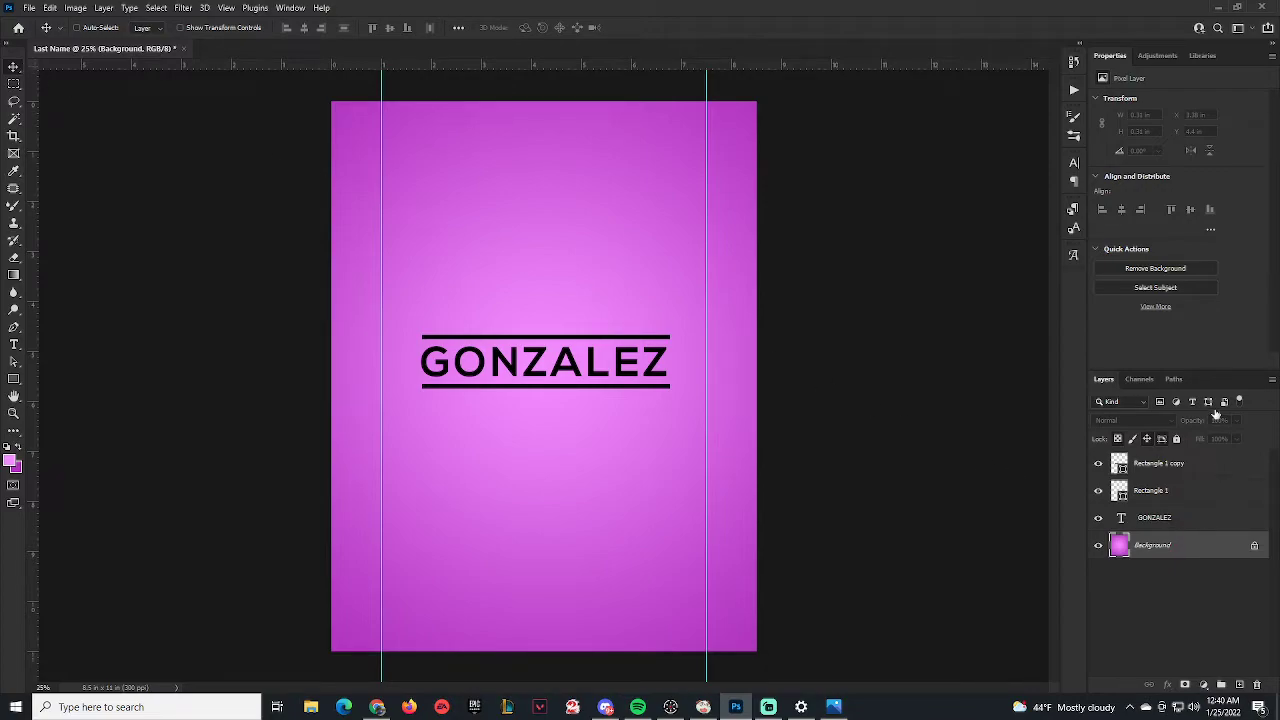
left_click(1175, 522)
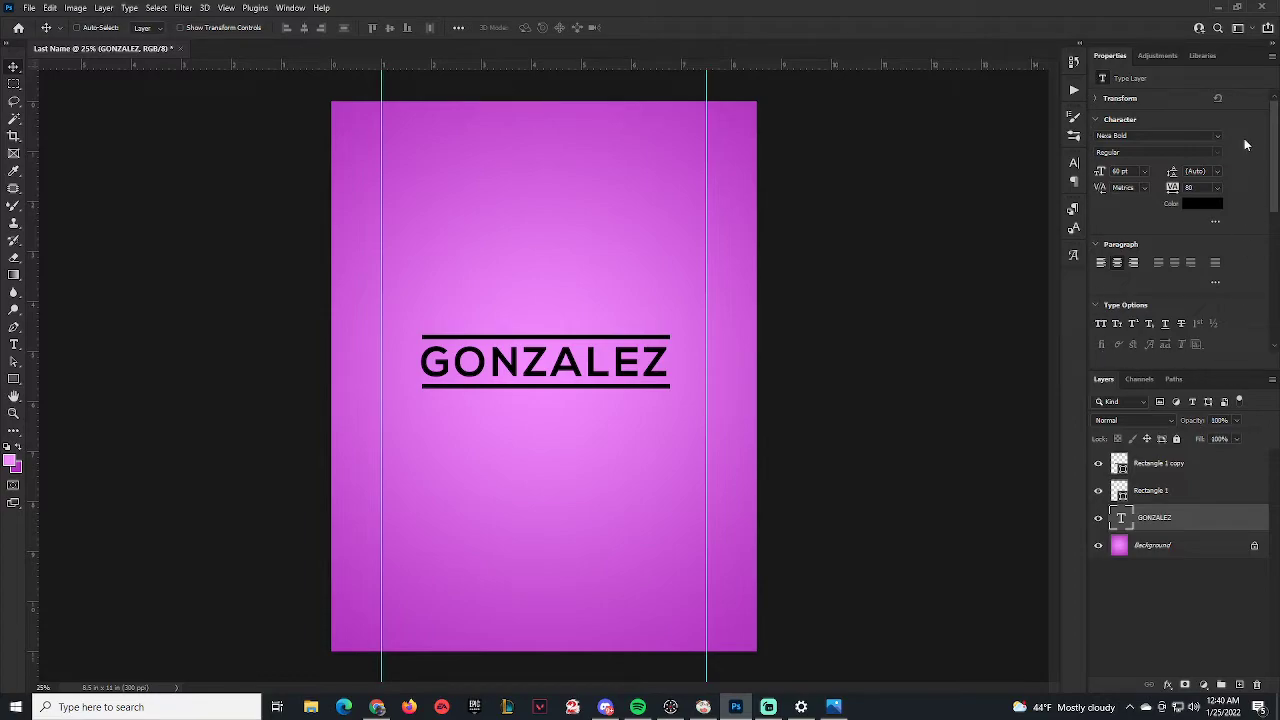
left_click(1202, 204)
type("ffffff")
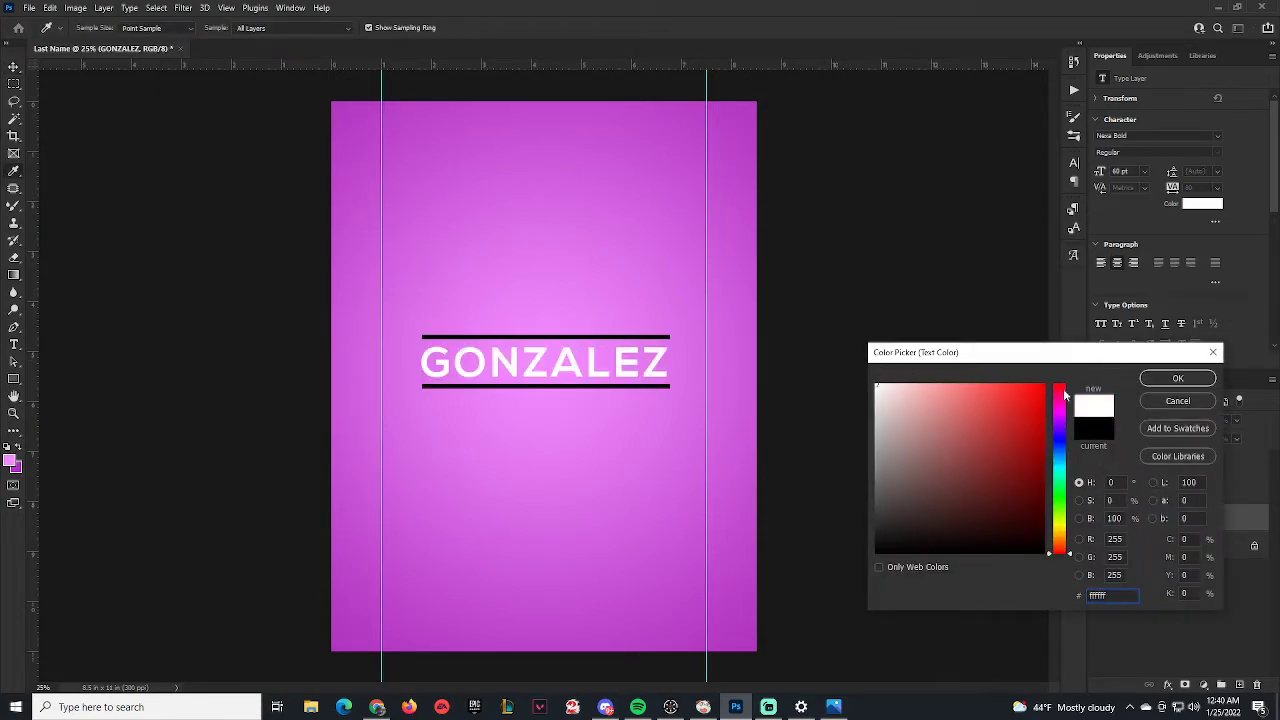
left_click(1178, 378)
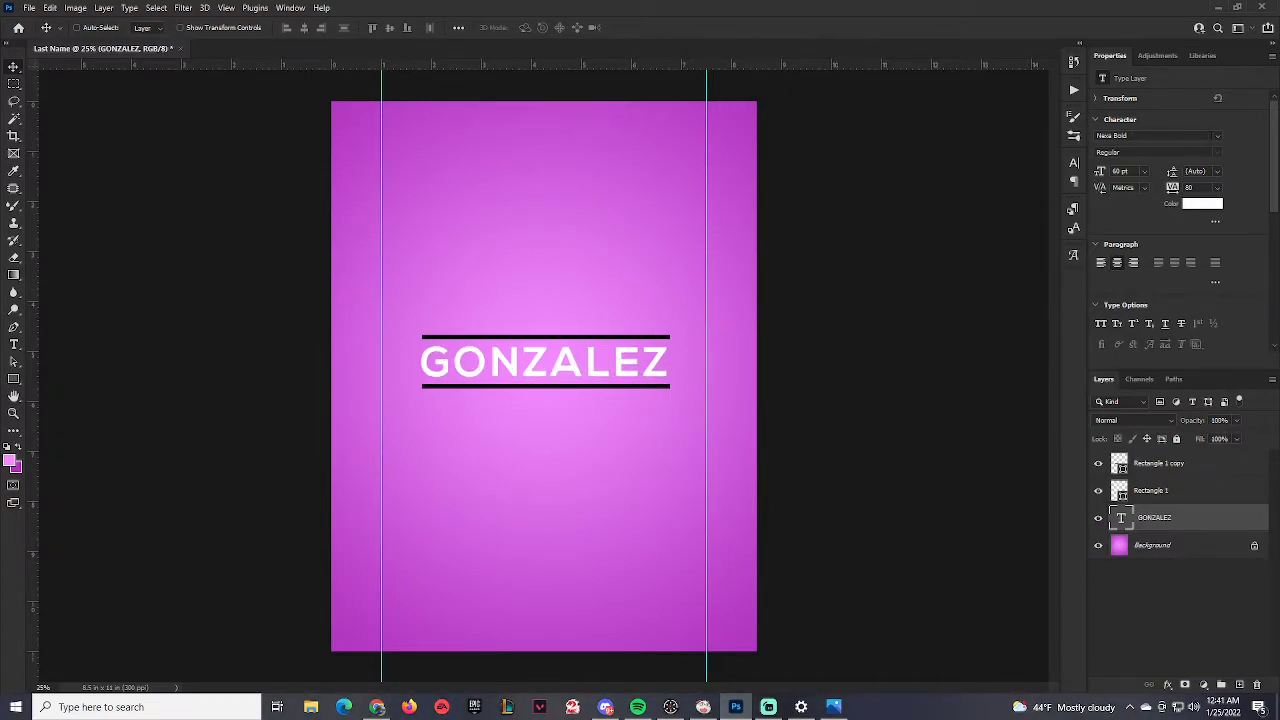
Preview alternative fonts such as Amarillo on the last name text, then close the font list without choosing one
left_click(1217, 136)
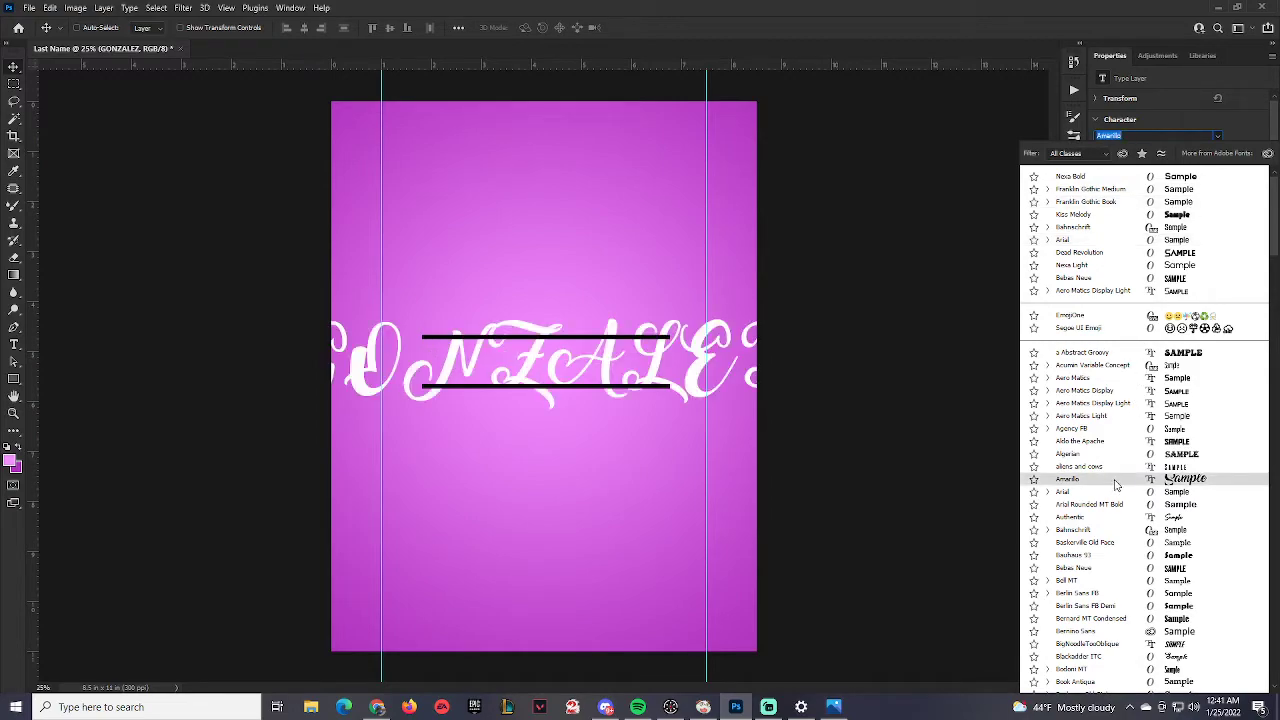
left_click(1244, 134)
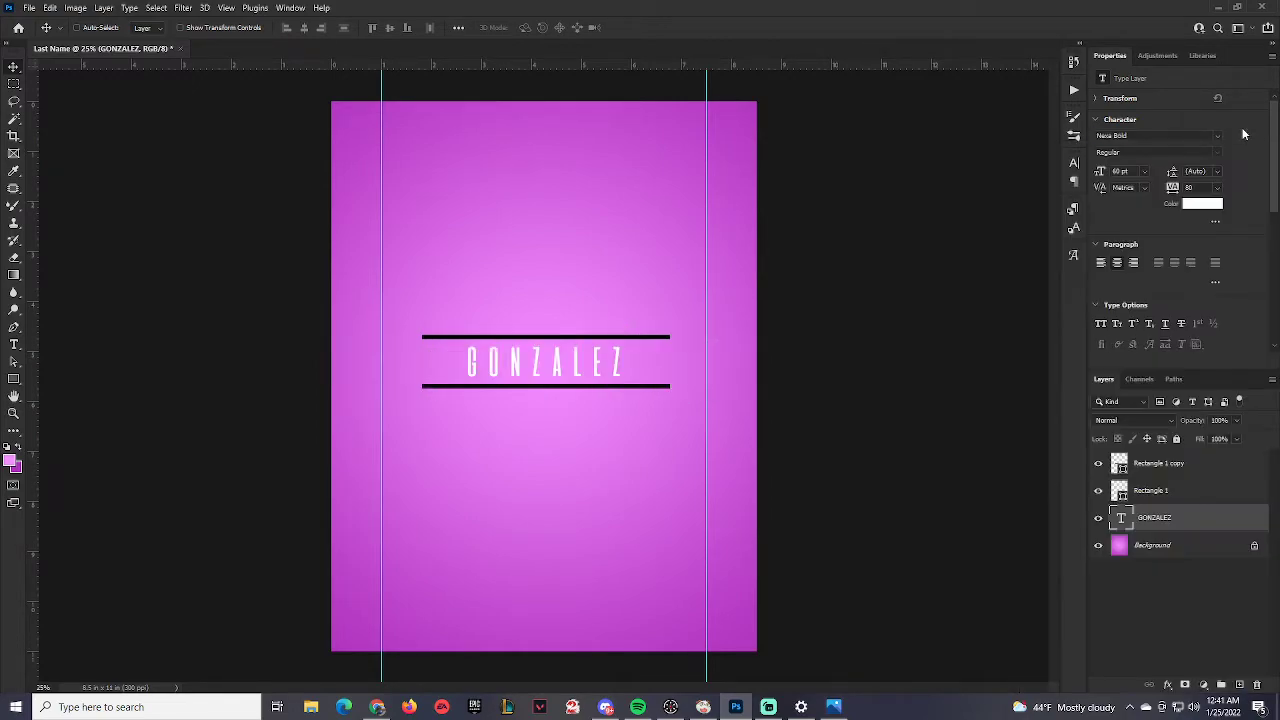
Change the fill colour of both bars, the Rectangle 1 and Rectangle 1 copy layers, to white
left_click(1160, 495)
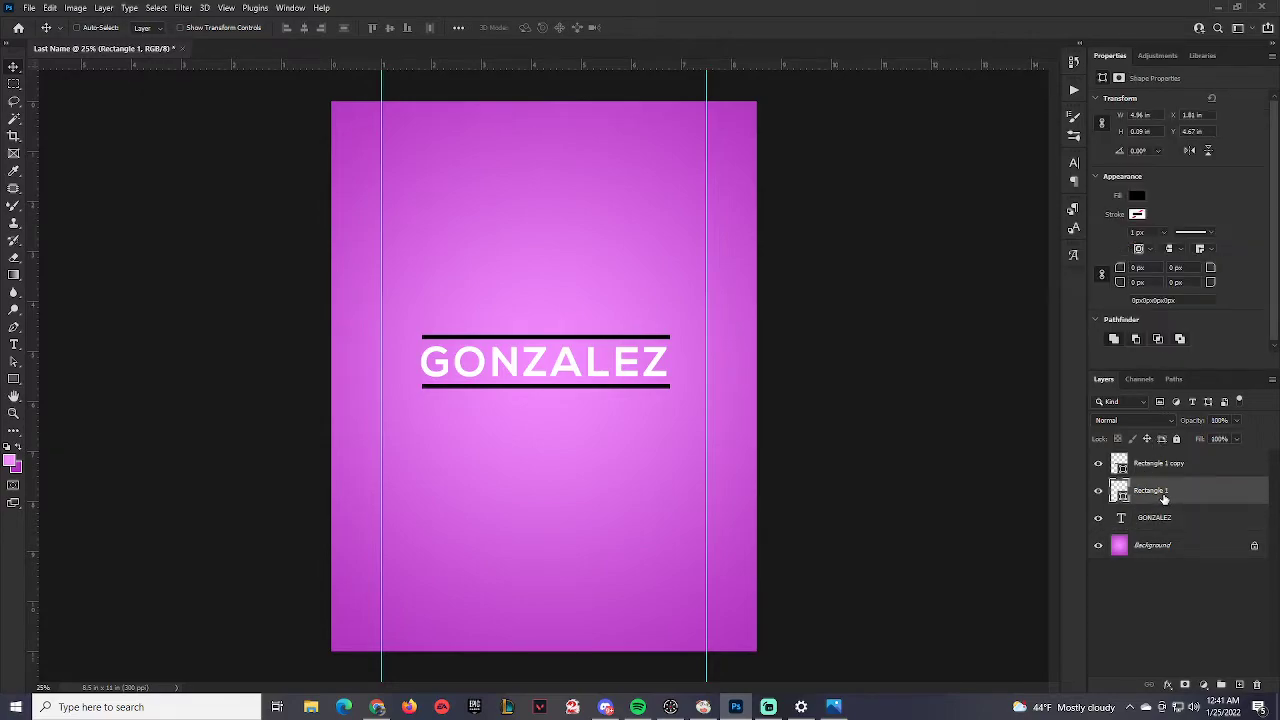
left_click(1137, 196)
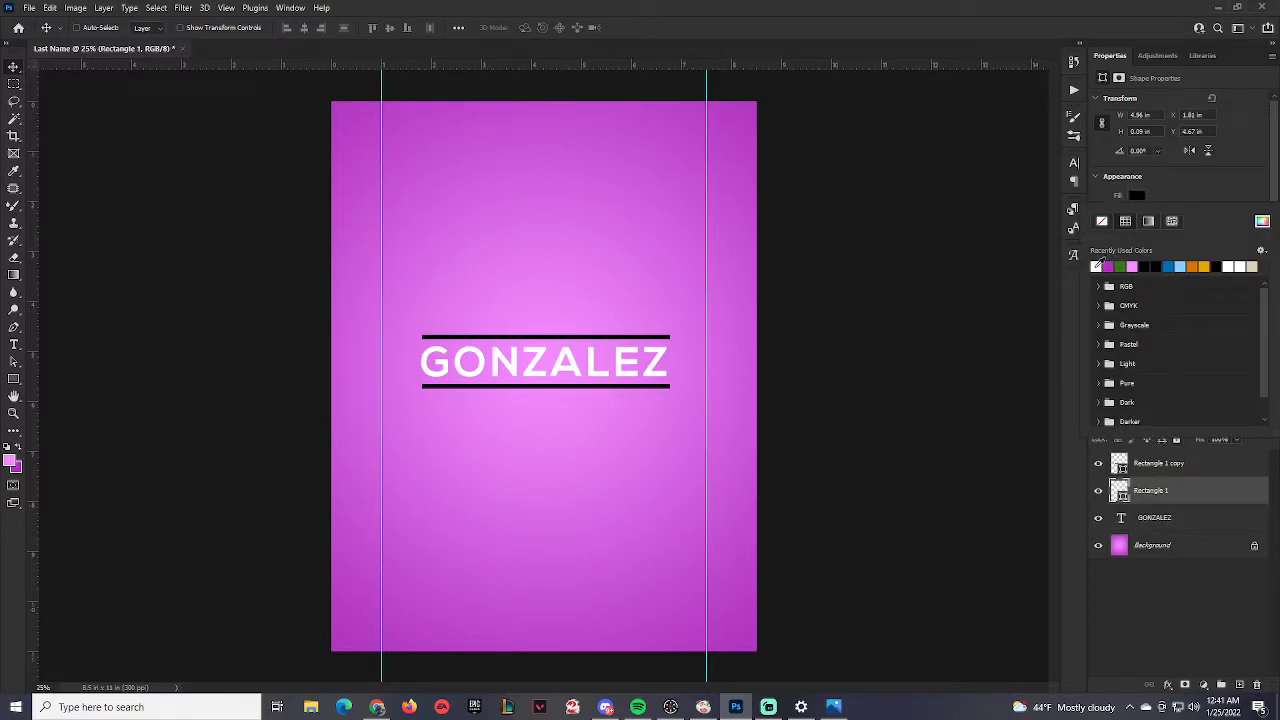
left_click(1097, 265)
left_click(1218, 191)
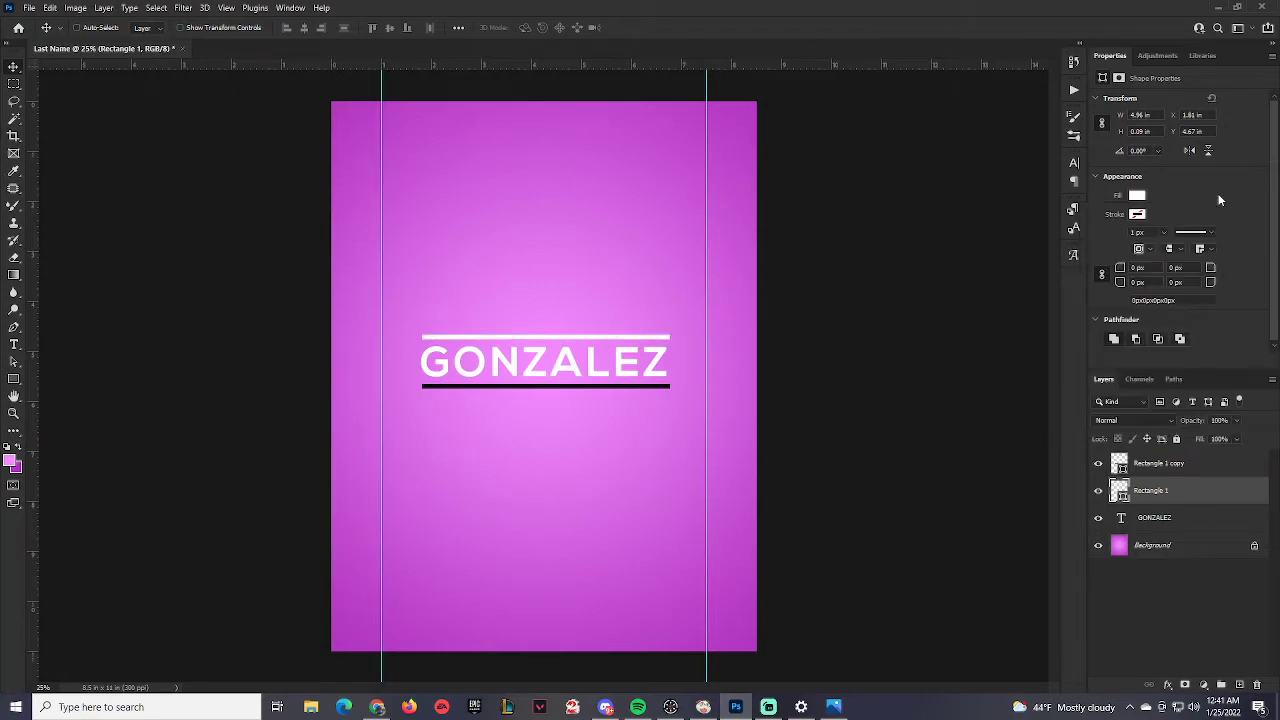
left_click(1157, 464)
left_click(1137, 195)
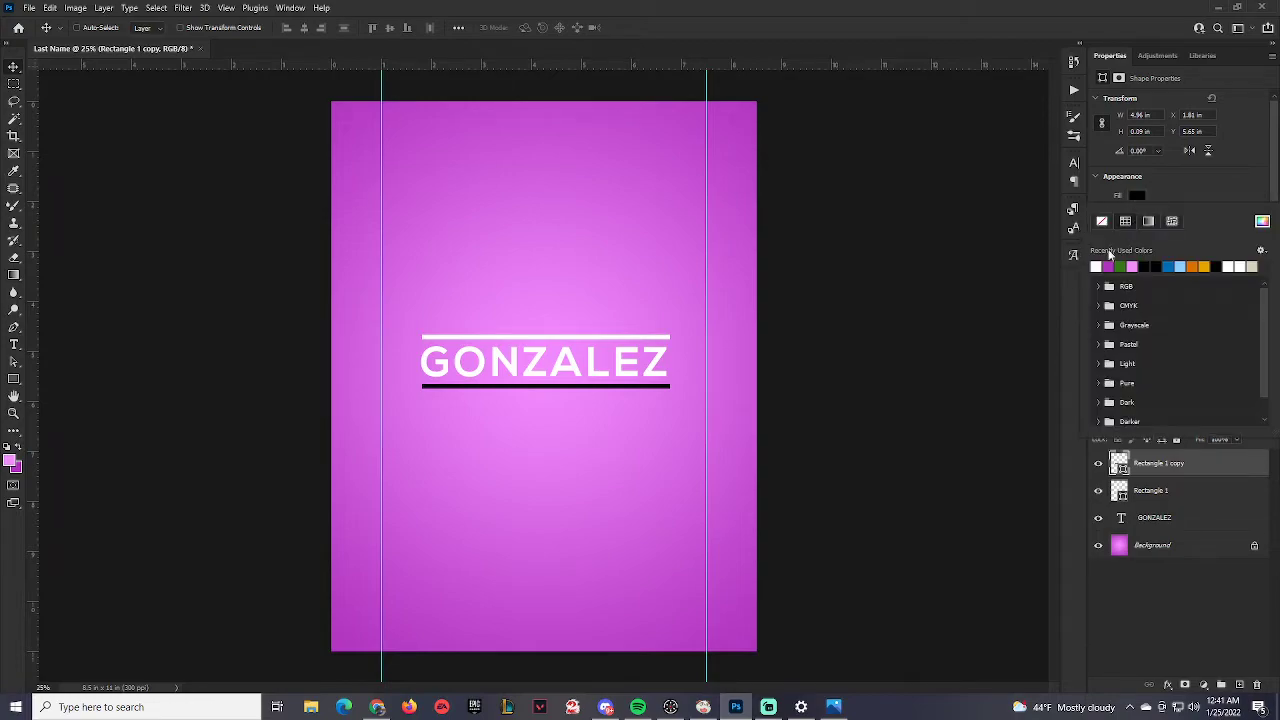
left_click(1097, 265)
left_click(1177, 489)
left_click(1177, 489)
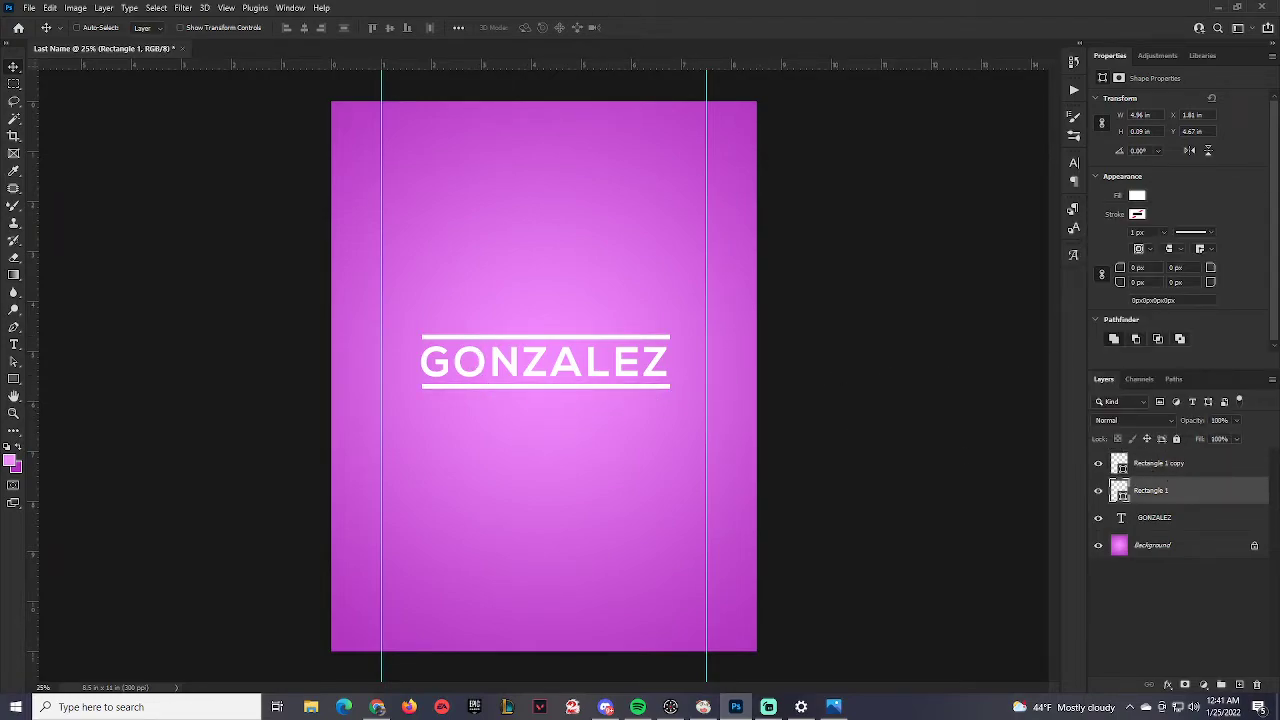
Review the reference image Lesson 01 PhotoShop Tools.jpg in Photos for its note on layer styles, then minimise it
left_click_drag(1279, 380, 557, 58)
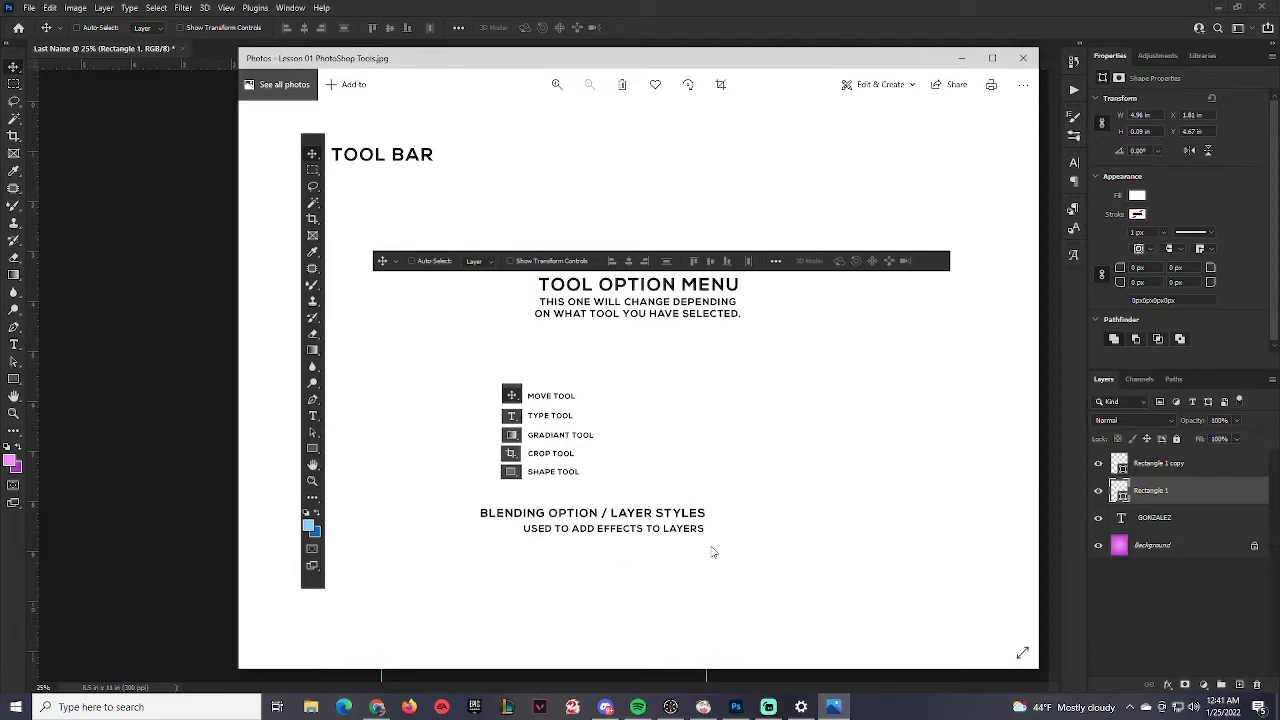
left_click(963, 62)
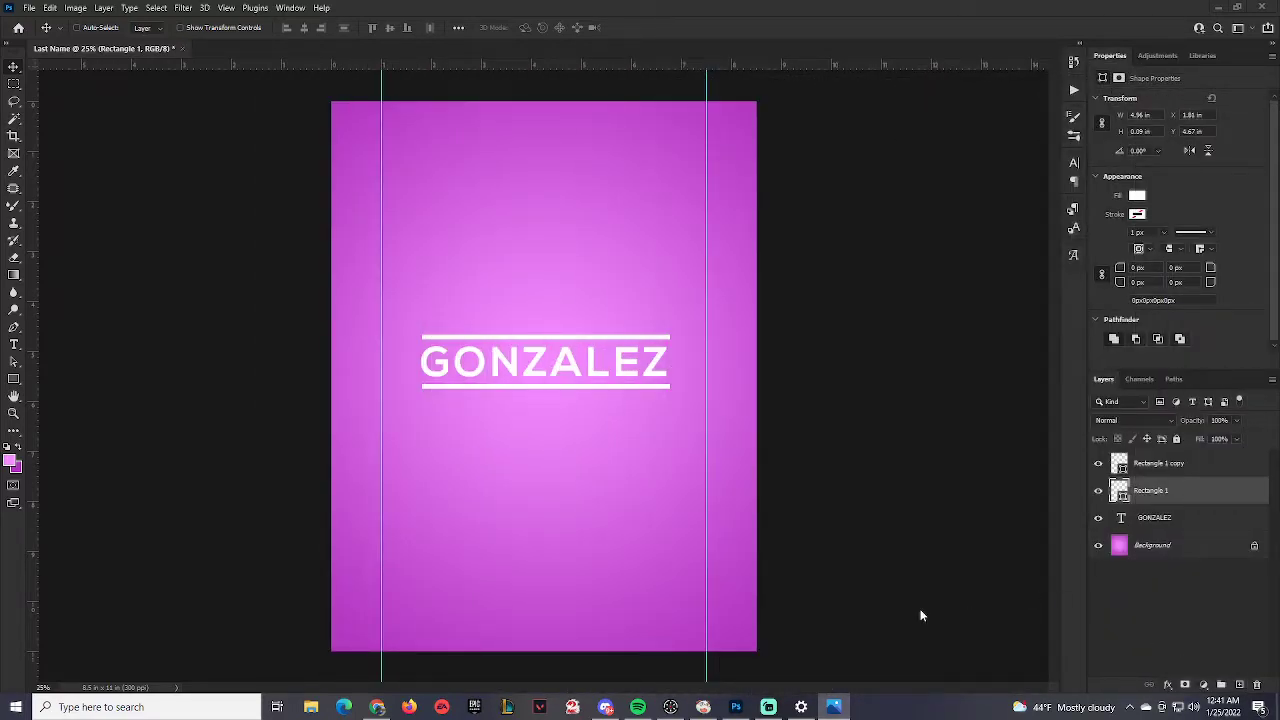
Open the Blending Options of the Rectangle 1 copy layer and move the Layer Style dialog clear of the artwork
left_click(1160, 466)
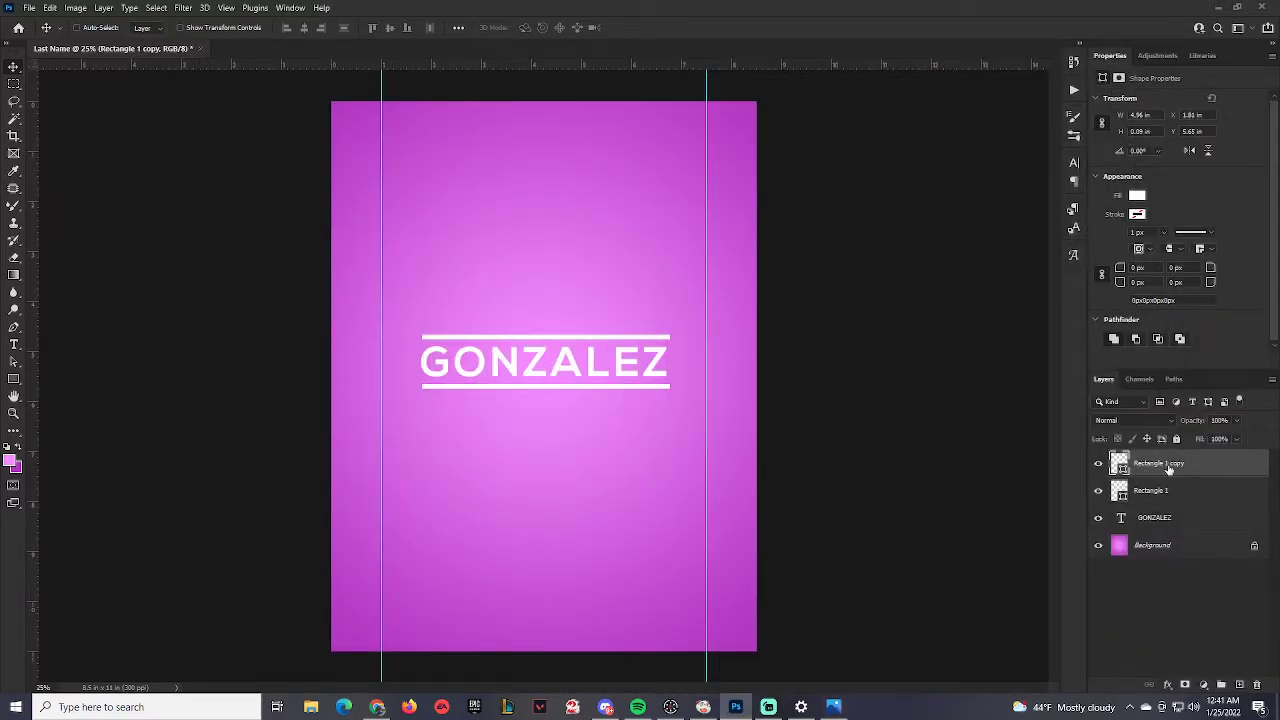
right_click(1168, 468)
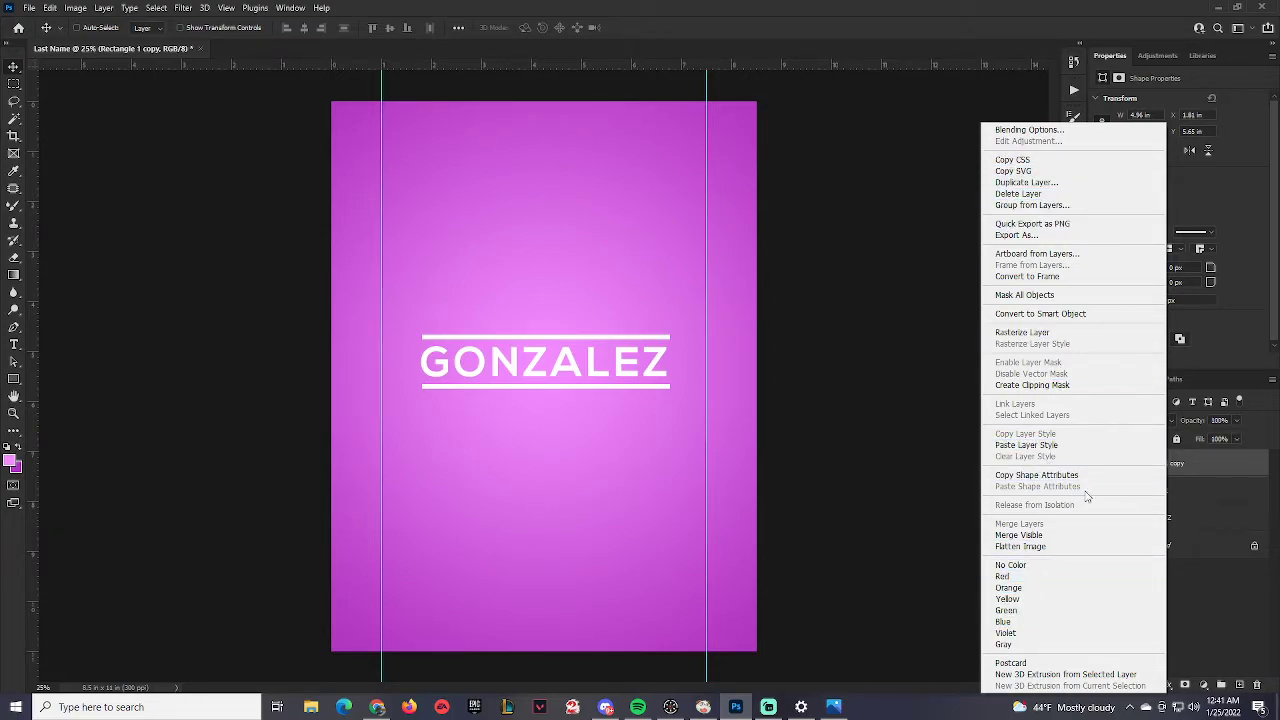
left_click(1193, 463)
right_click(1172, 466)
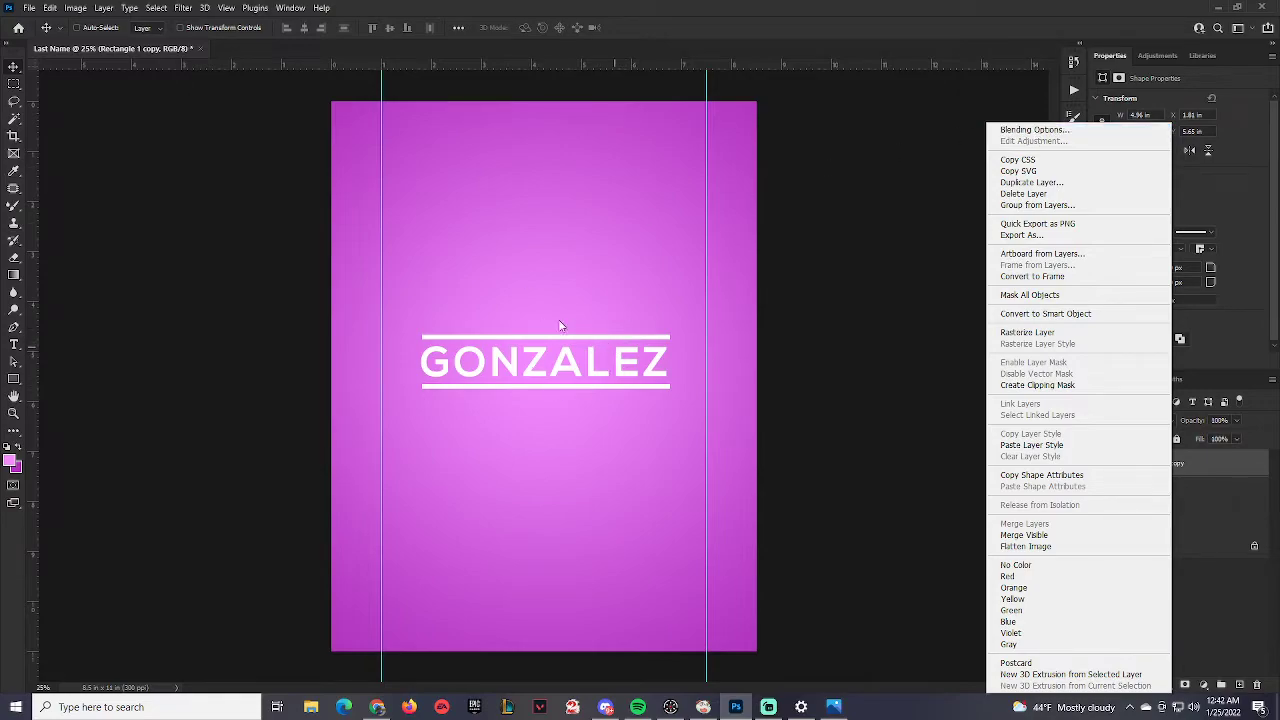
left_click(1030, 130)
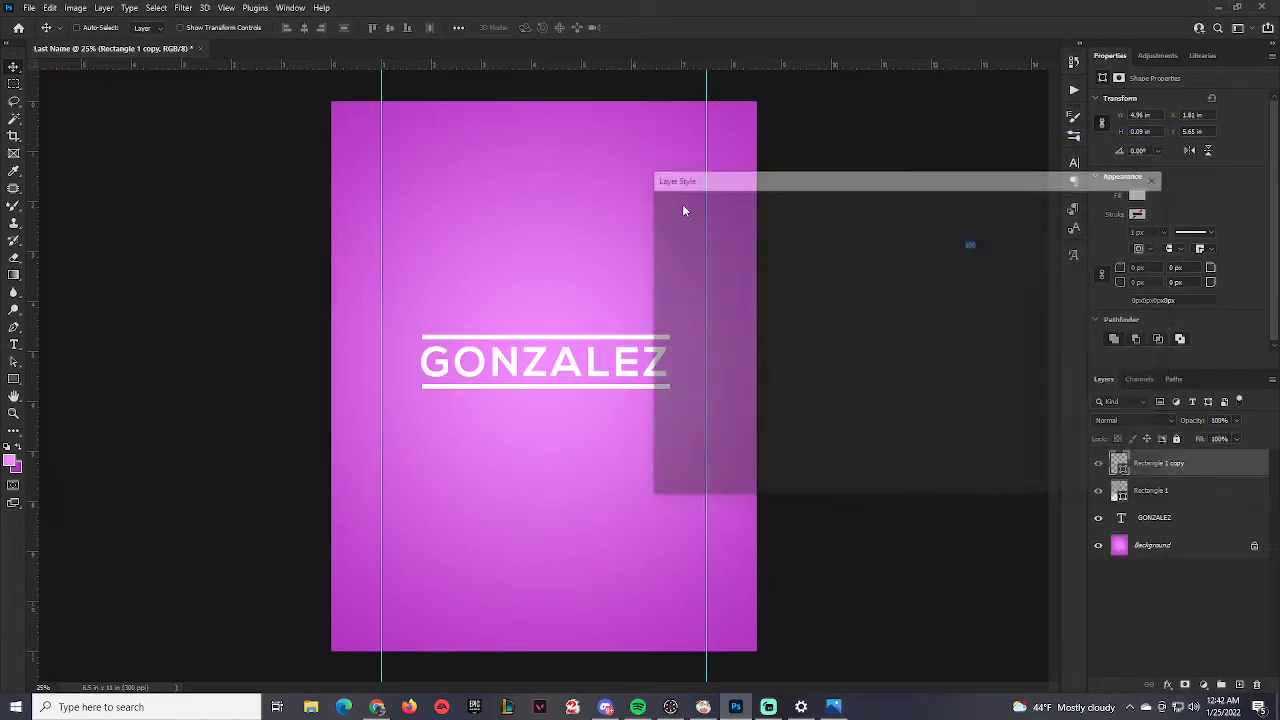
left_click_drag(714, 187, 819, 219)
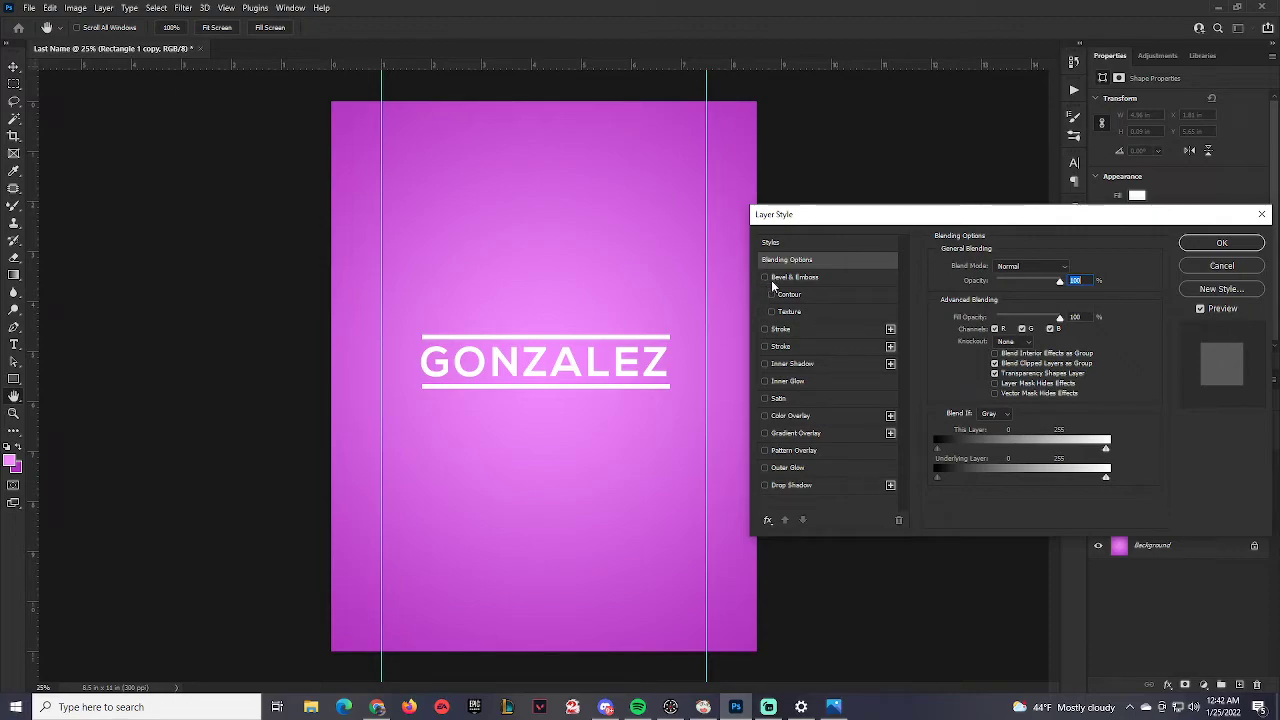
Try a Bevel & Emboss on the lower bar with greater depth, size 68 px, soften 13 px, angle 42° and altitude 37°
left_click(764, 277)
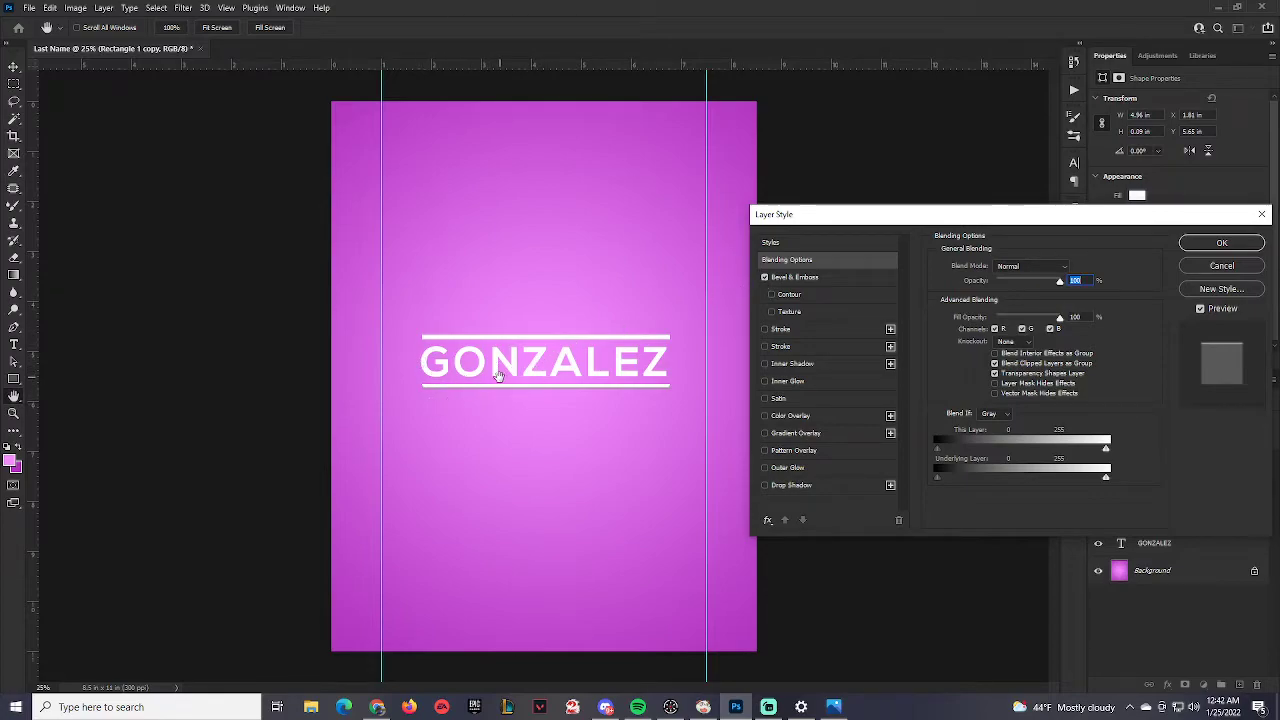
left_click(796, 279)
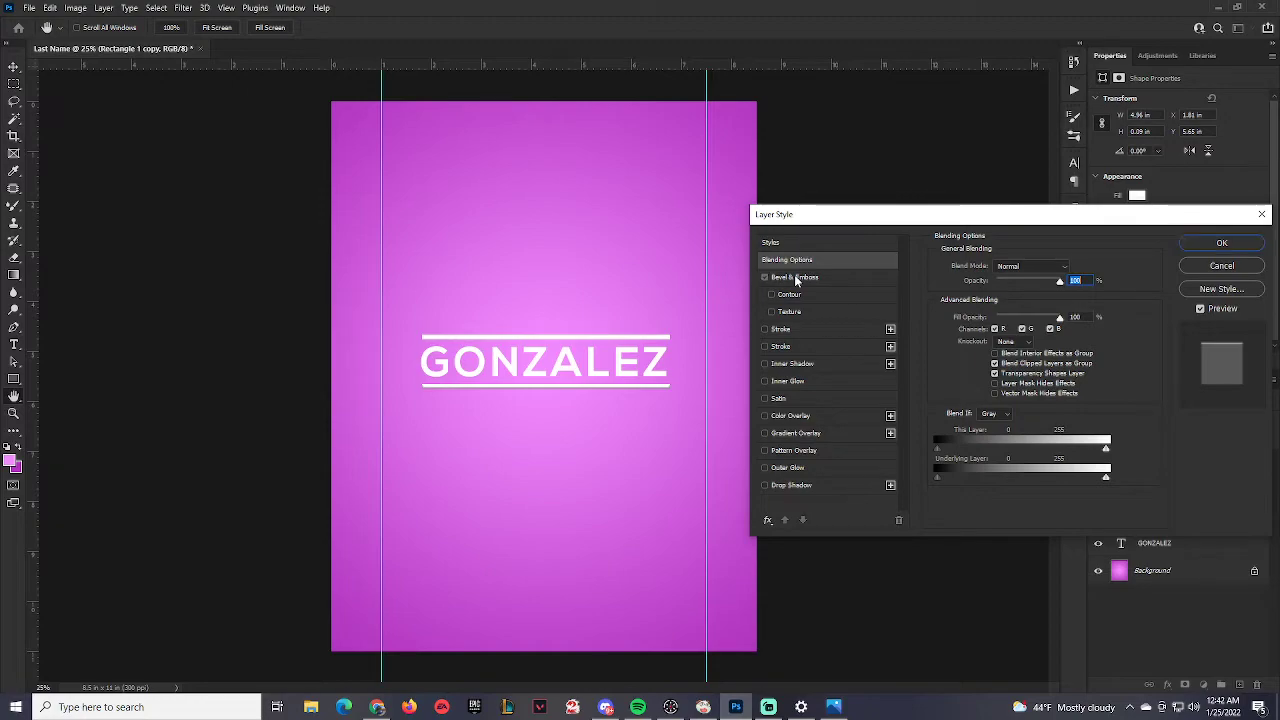
left_click(796, 279)
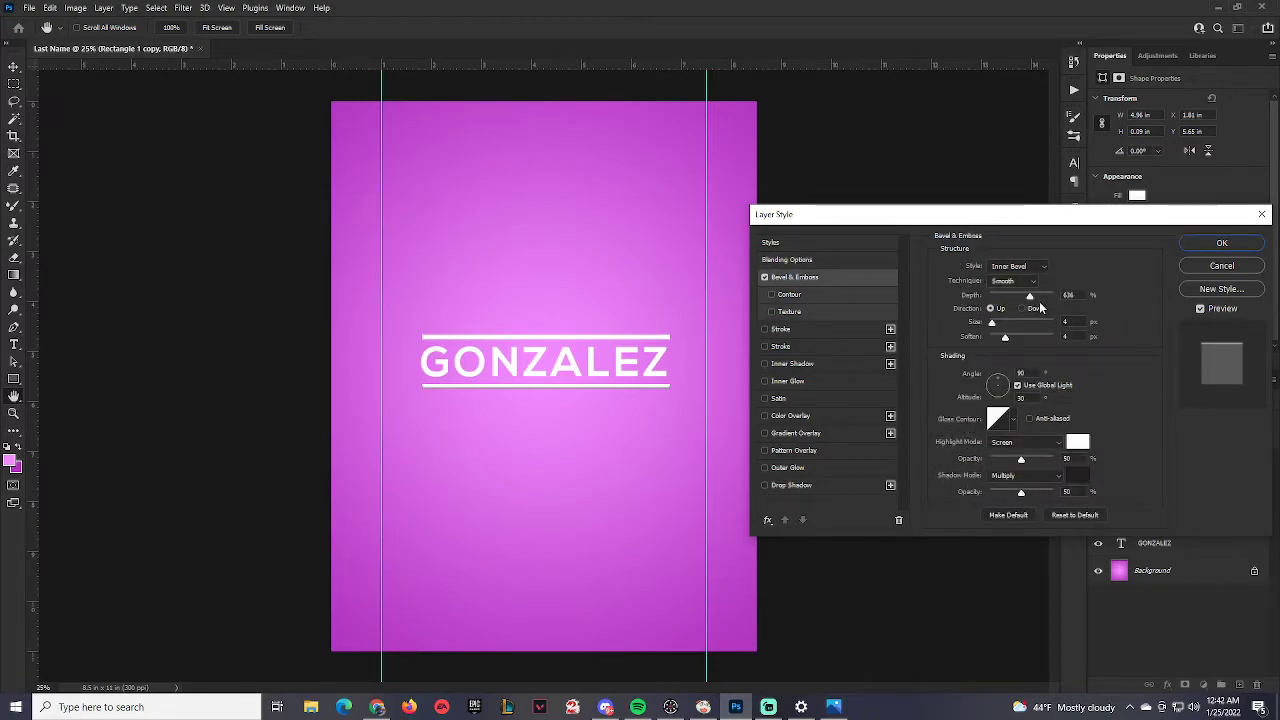
left_click_drag(1030, 297, 1041, 336)
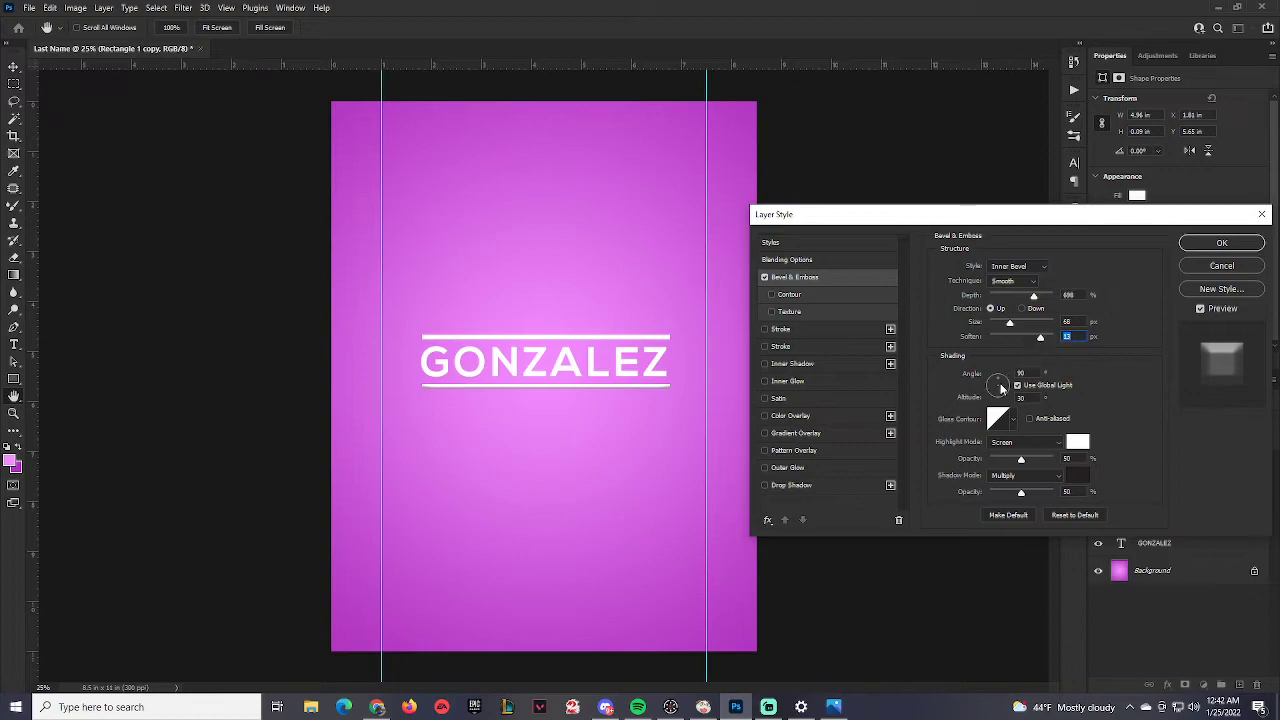
mouse_move(1003, 388)
left_mouse_down()
mouse_move(986, 388)
mouse_move(1002, 380)
left_mouse_up()
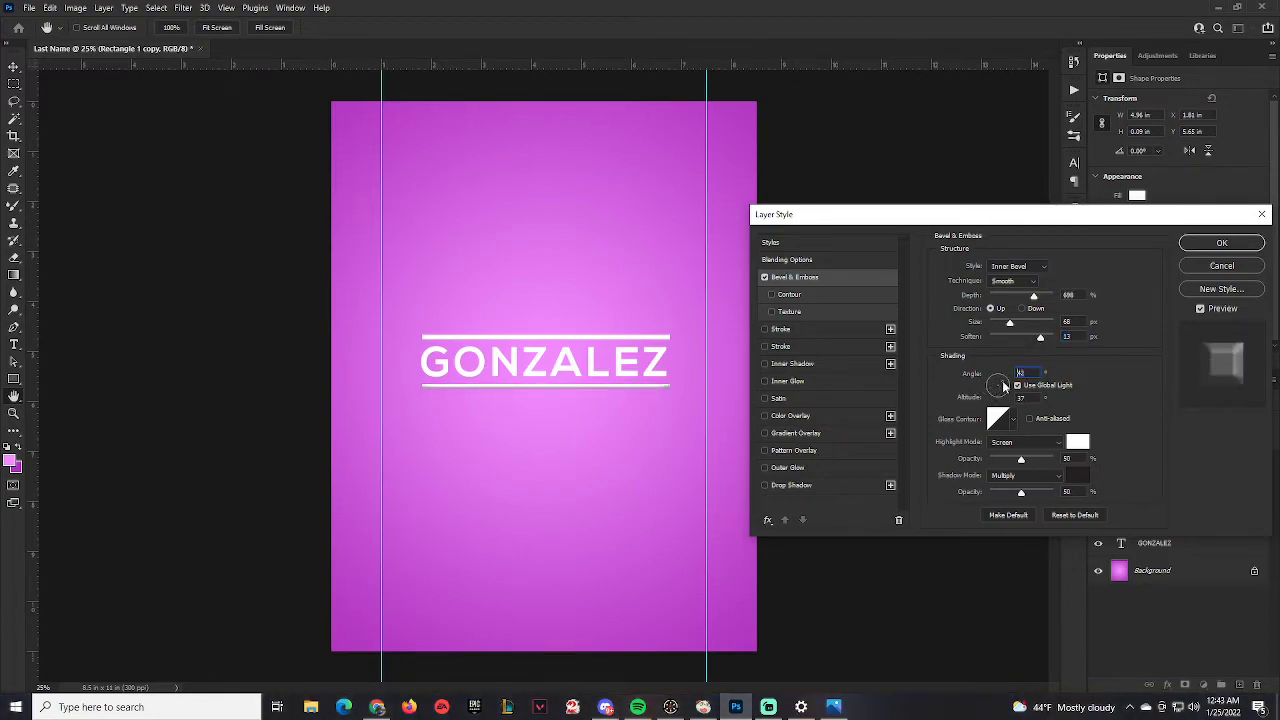
Try several gloss contours for the lower bar's bevel, then turn Bevel & Emboss off
left_click(1013, 420)
left_click(977, 451)
left_click(975, 470)
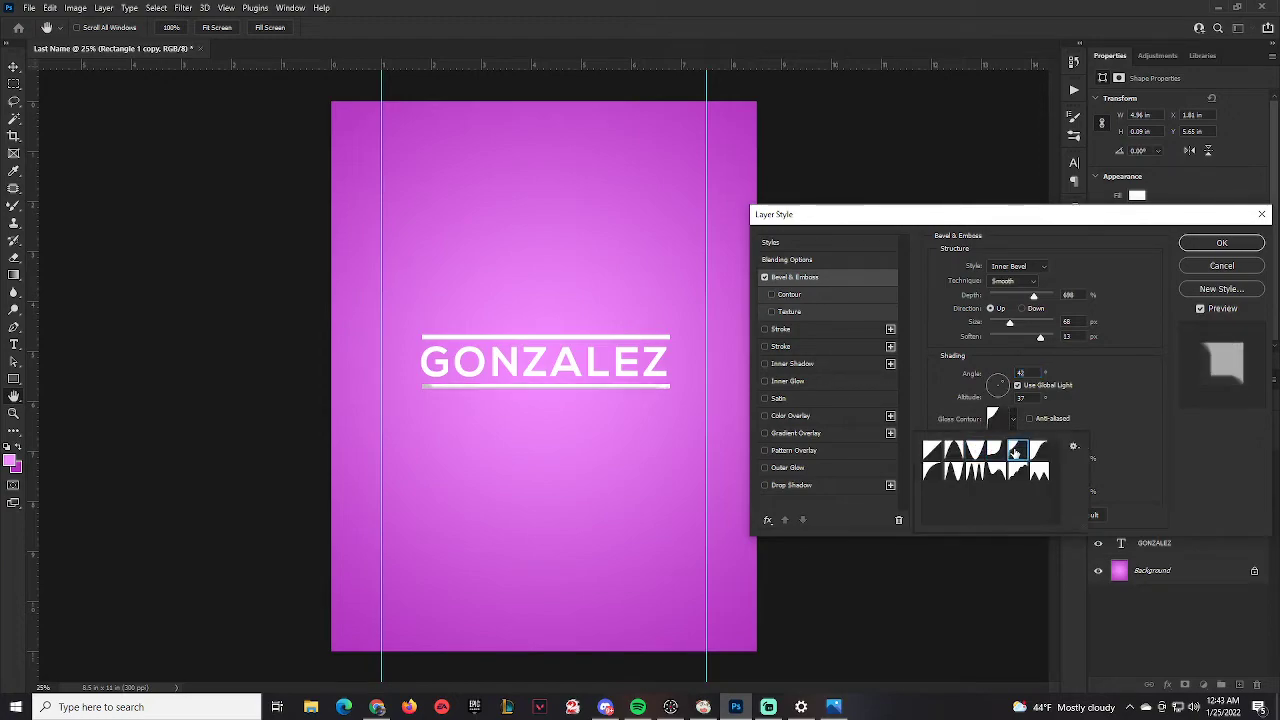
left_click(933, 470)
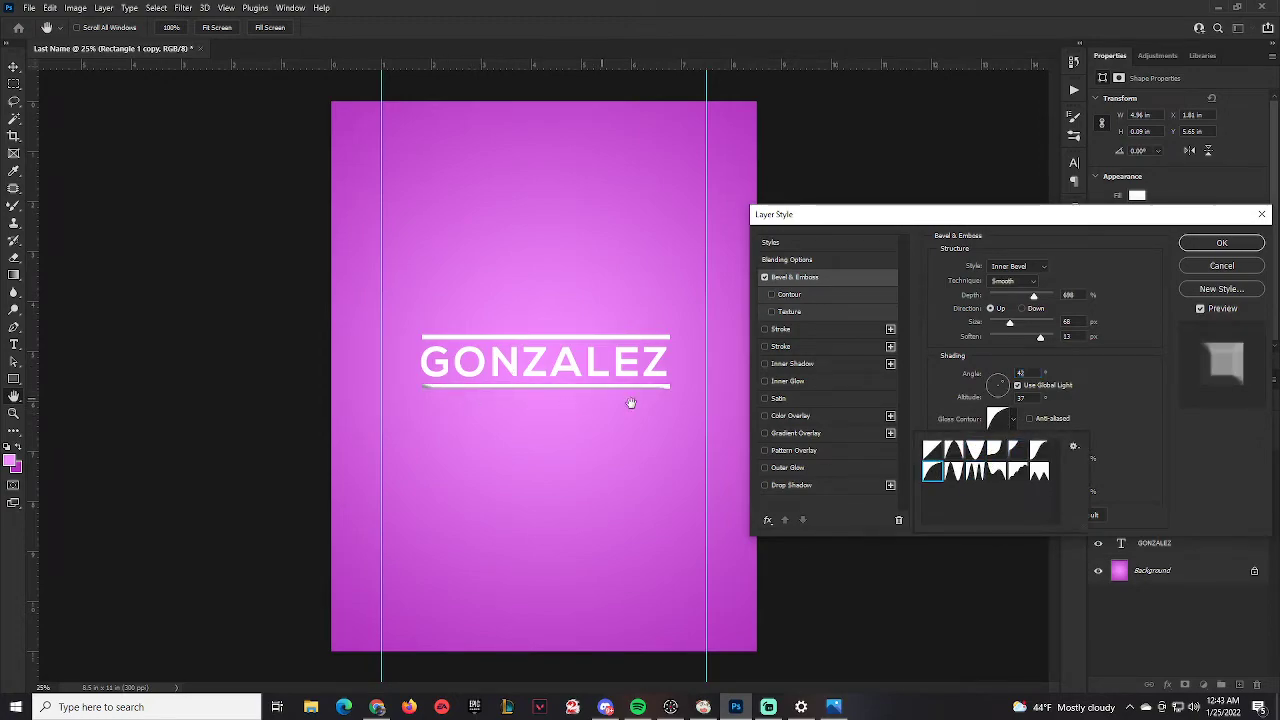
left_click(1046, 342)
left_click(765, 278)
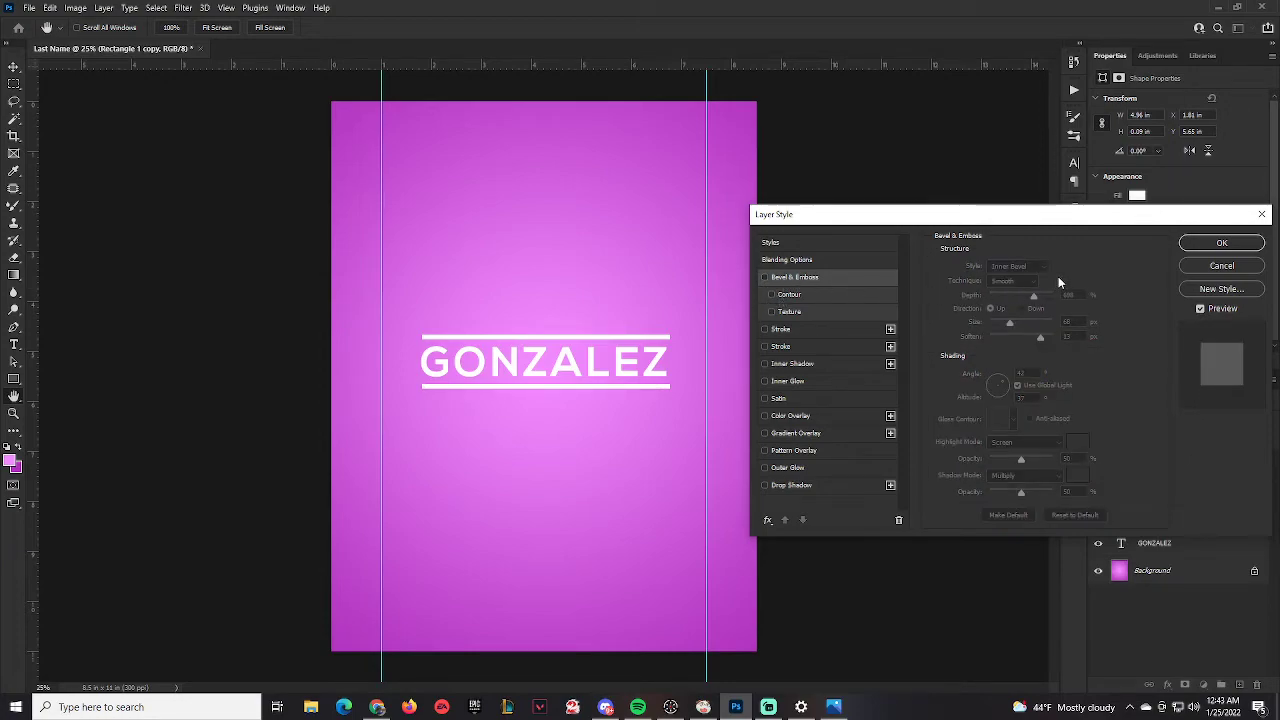
Try a black stroke on the lower bar, placing it inside, enlarging it to 43 px and returning its position to outside
left_click(781, 331)
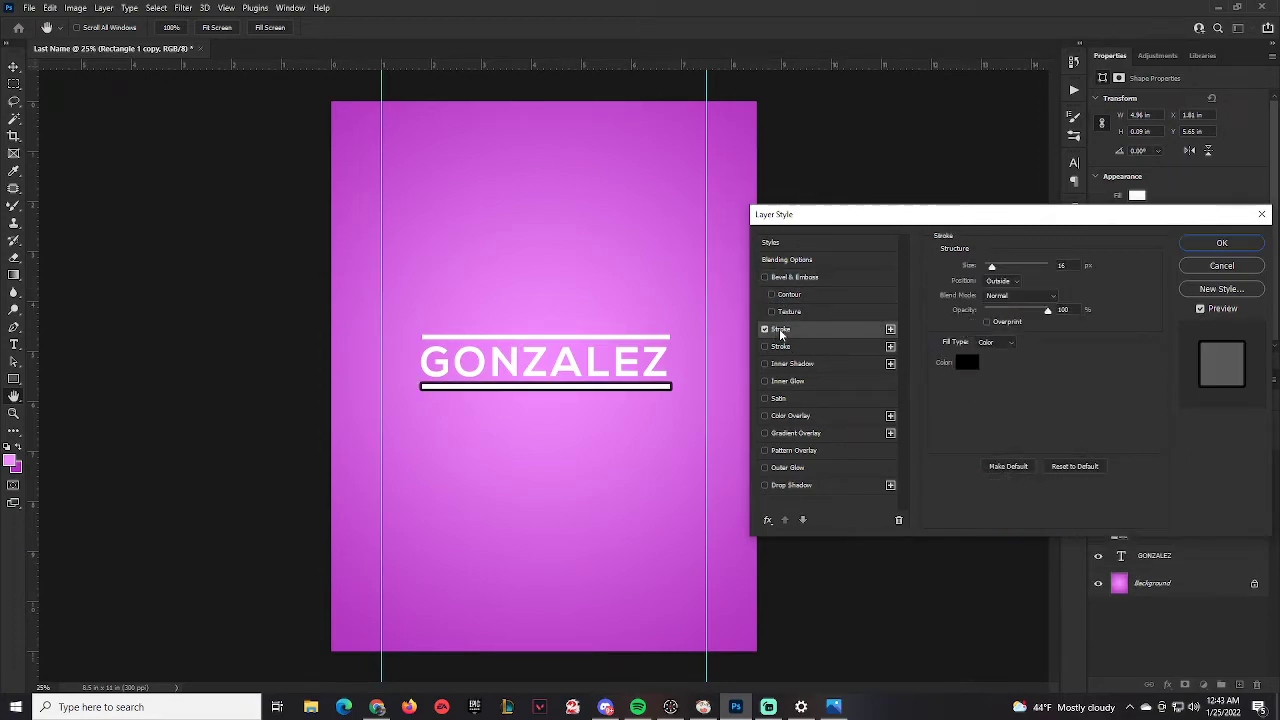
left_click(990, 283)
left_click(997, 307)
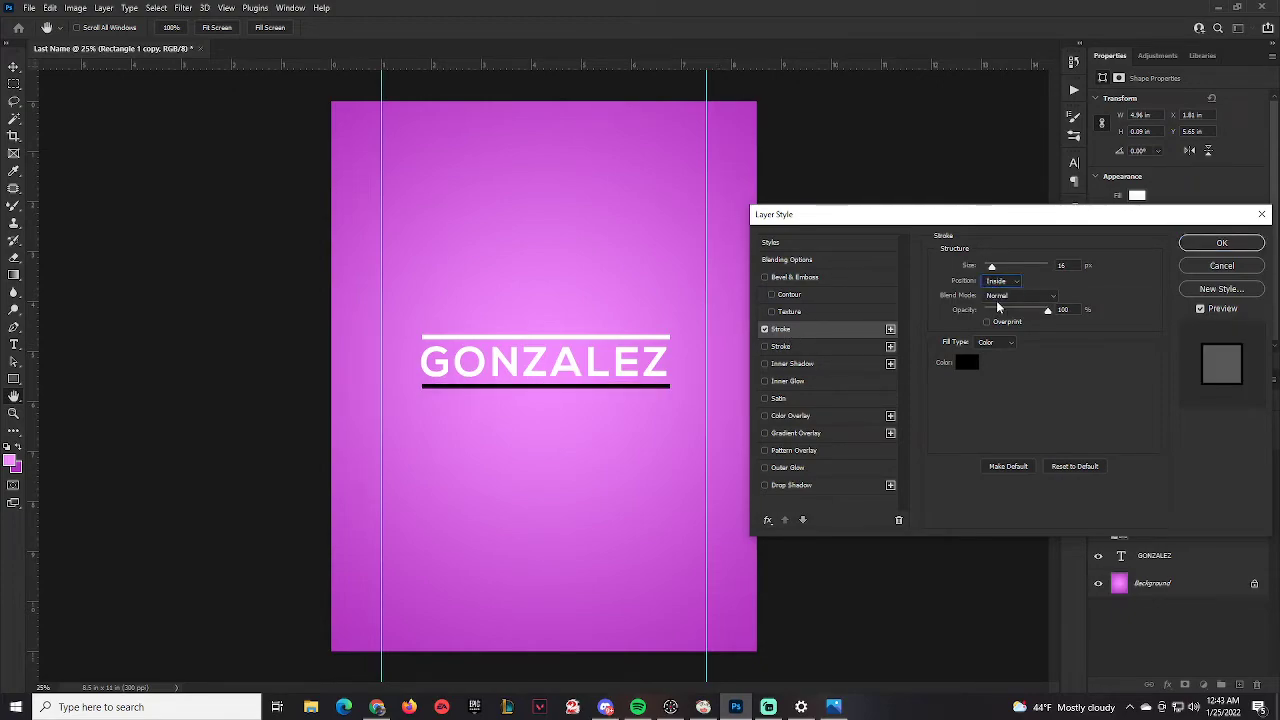
mouse_move(991, 267)
left_mouse_down()
mouse_move(1027, 268)
mouse_move(998, 268)
left_mouse_up()
left_click(1000, 281)
left_click(996, 293)
Try the Lighter Color and Normal blend modes and a 10 px size on the stroke, then turn the stroke off
left_click(1010, 295)
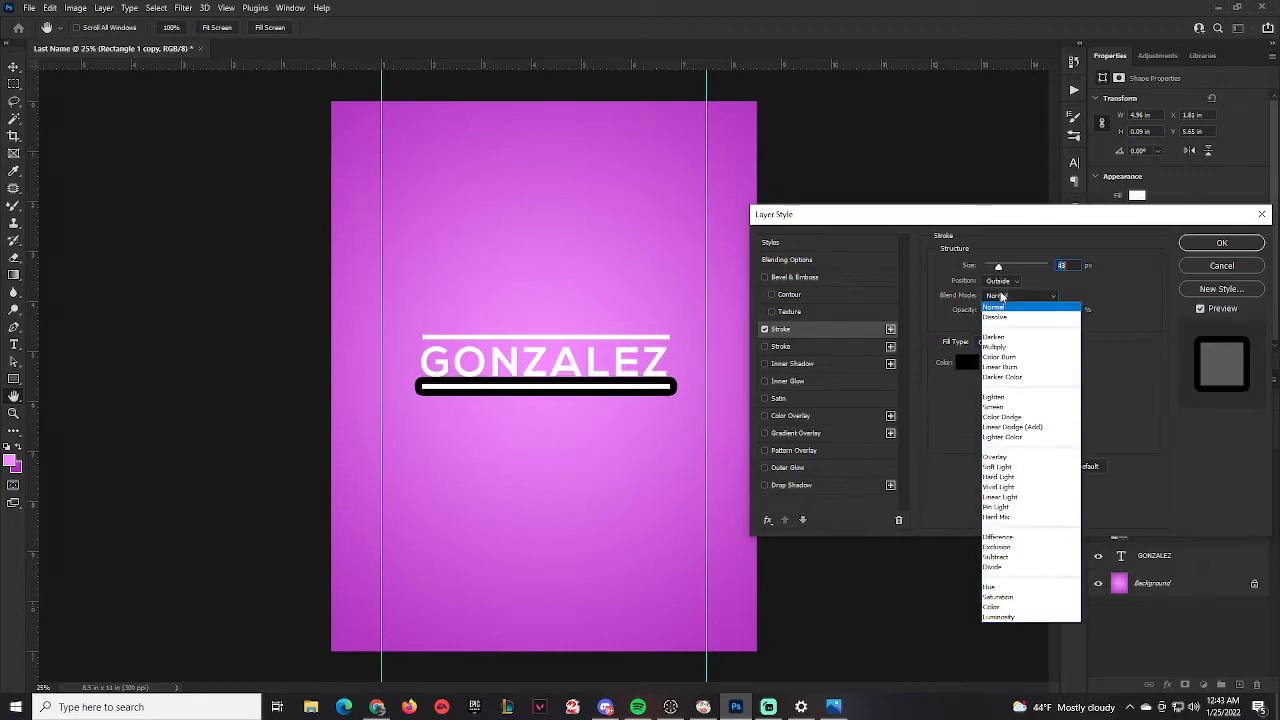
left_click(1000, 318)
left_click(1010, 295)
left_click(1010, 436)
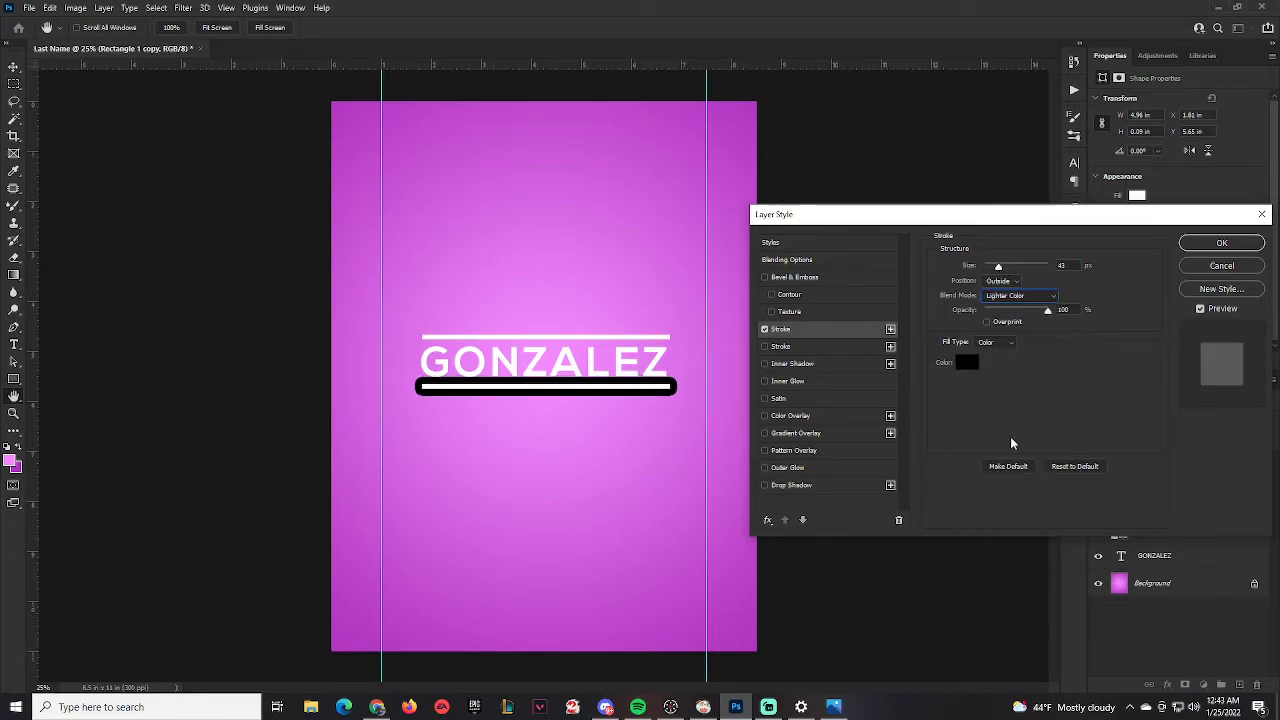
left_click(1018, 300)
left_click(1015, 305)
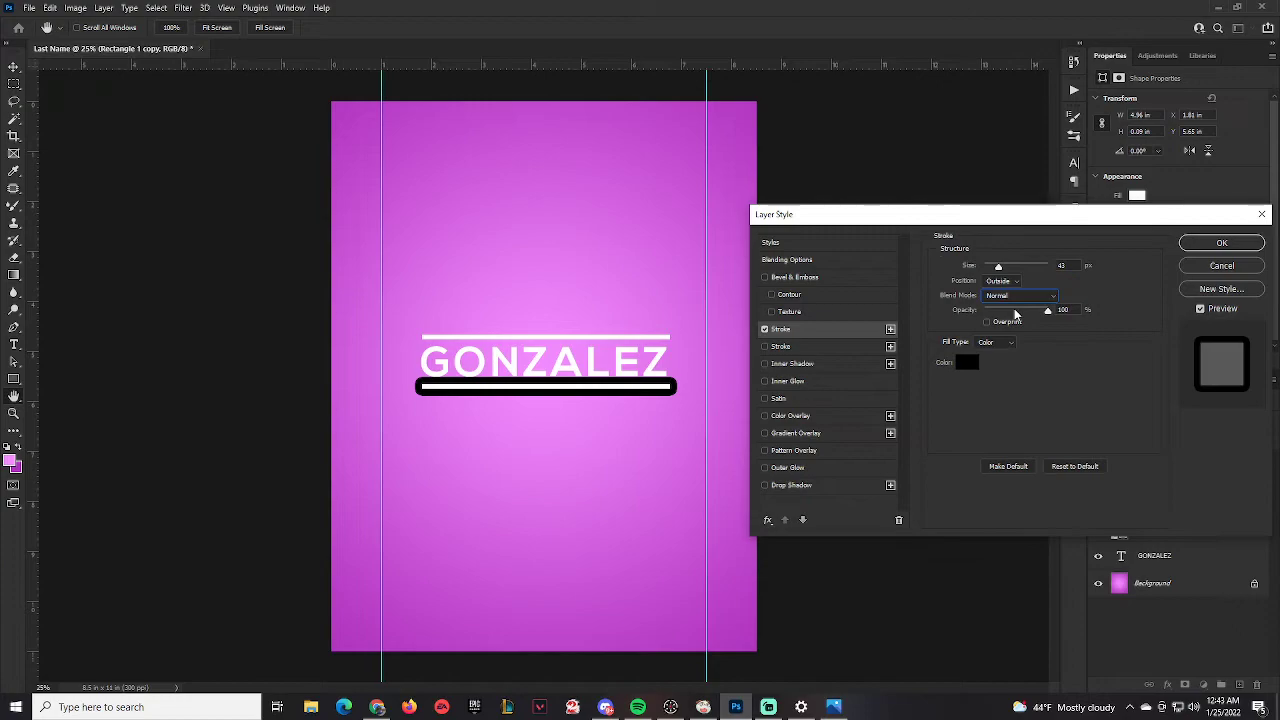
mouse_move(1047, 310)
left_mouse_down()
mouse_move(1000, 313)
mouse_move(1103, 313)
left_mouse_up()
left_click_drag(999, 267, 993, 272)
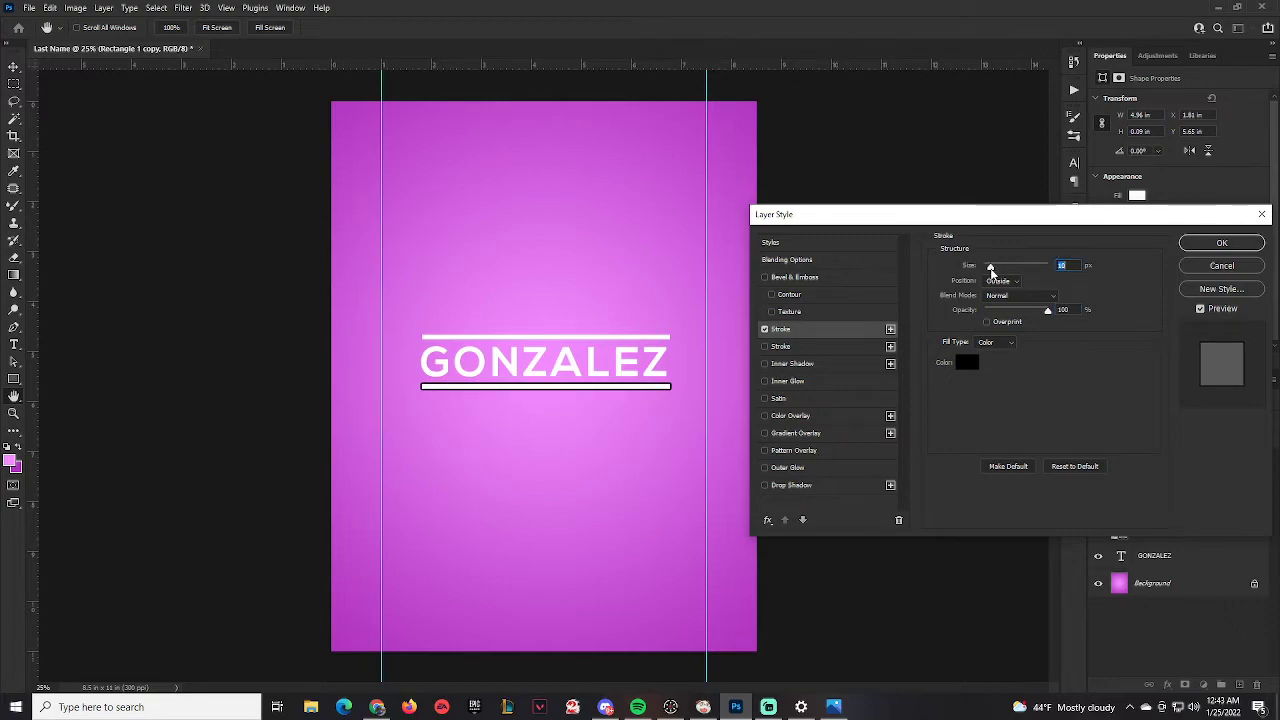
left_click(771, 333)
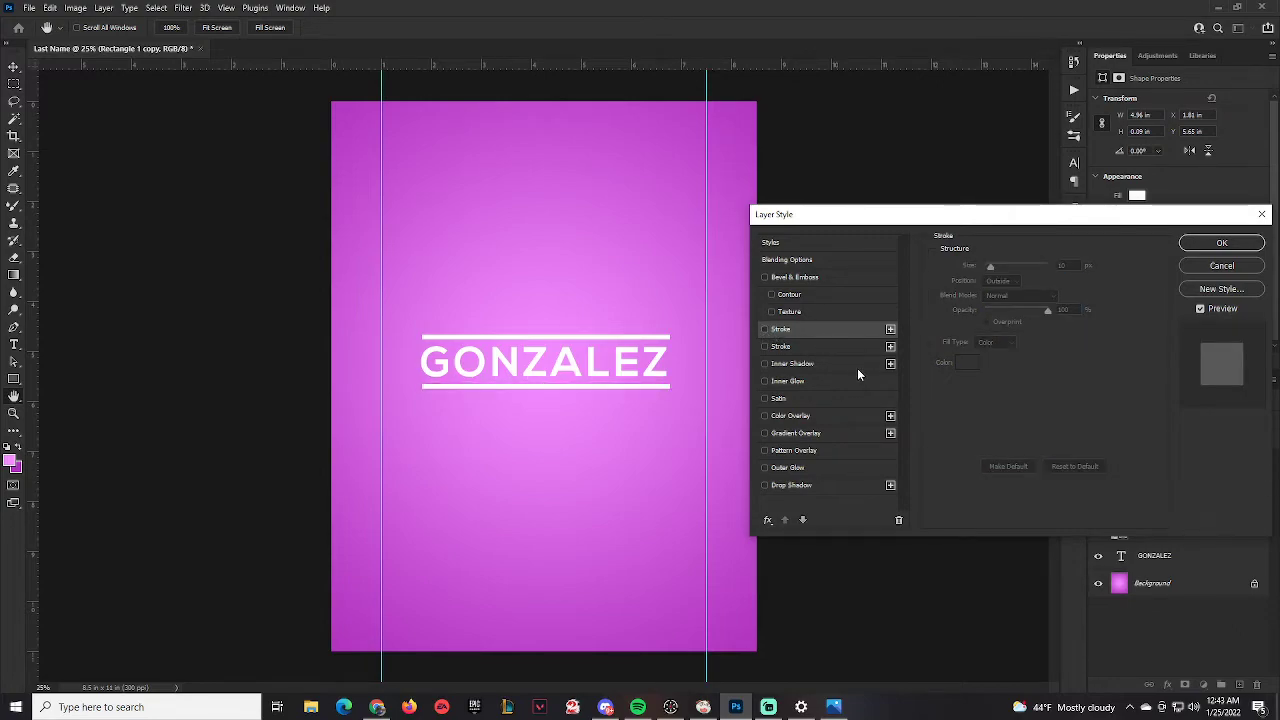
Preview Inner Shadow and Inner Glow on the lower bar, switching each effect off again
left_click(808, 366)
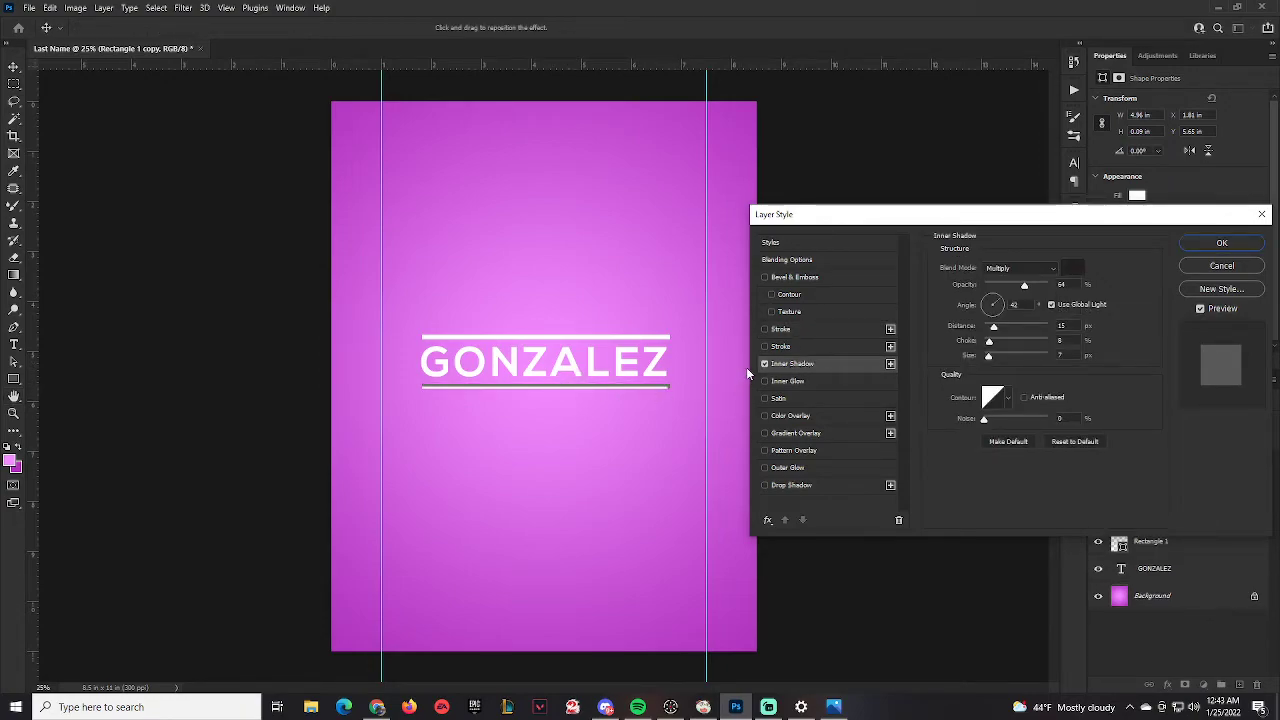
left_click(764, 364)
left_click(764, 381)
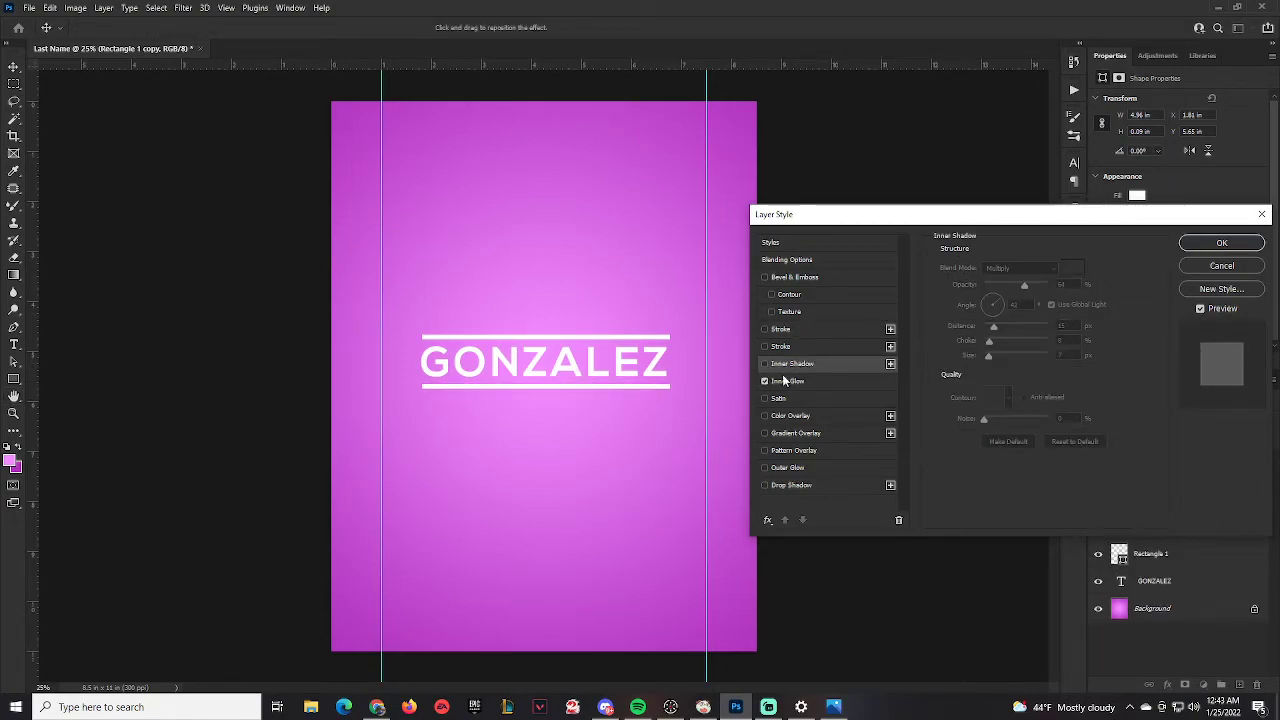
left_click(799, 383)
left_click(765, 381)
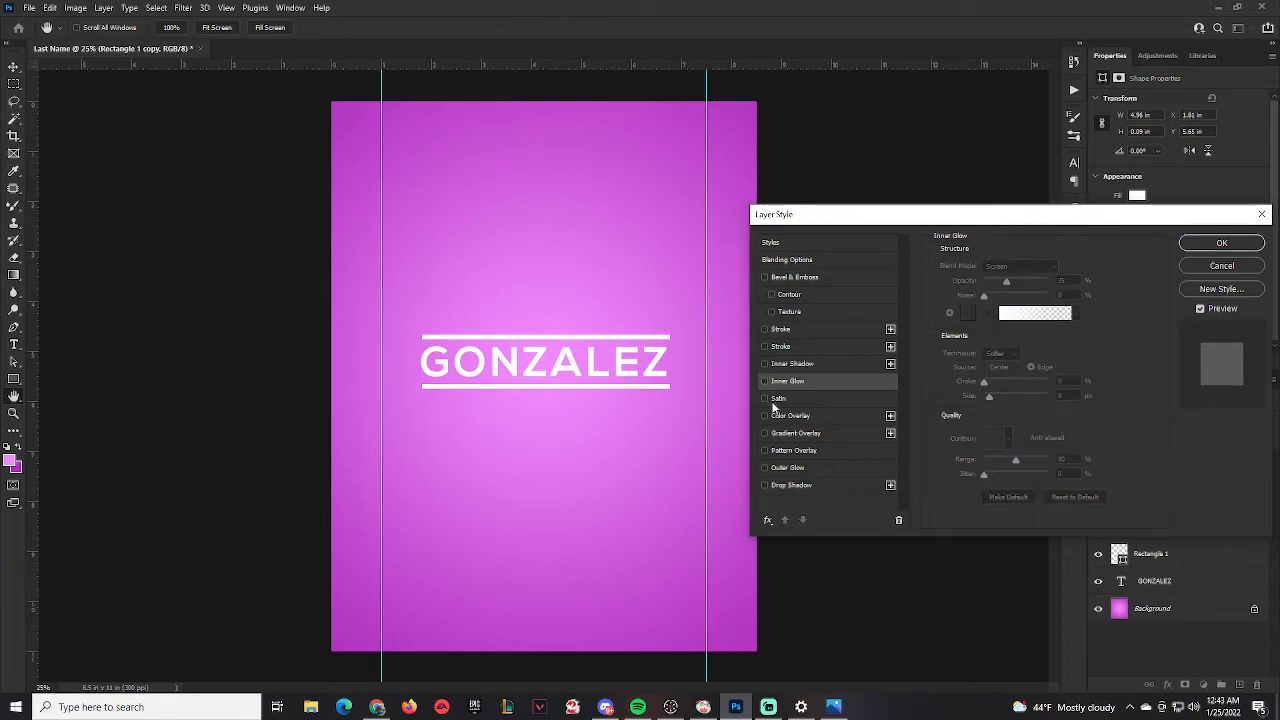
Try an outer glow on the lower bar coloured blue (001eff) with opacity raised to 93%
left_click(788, 470)
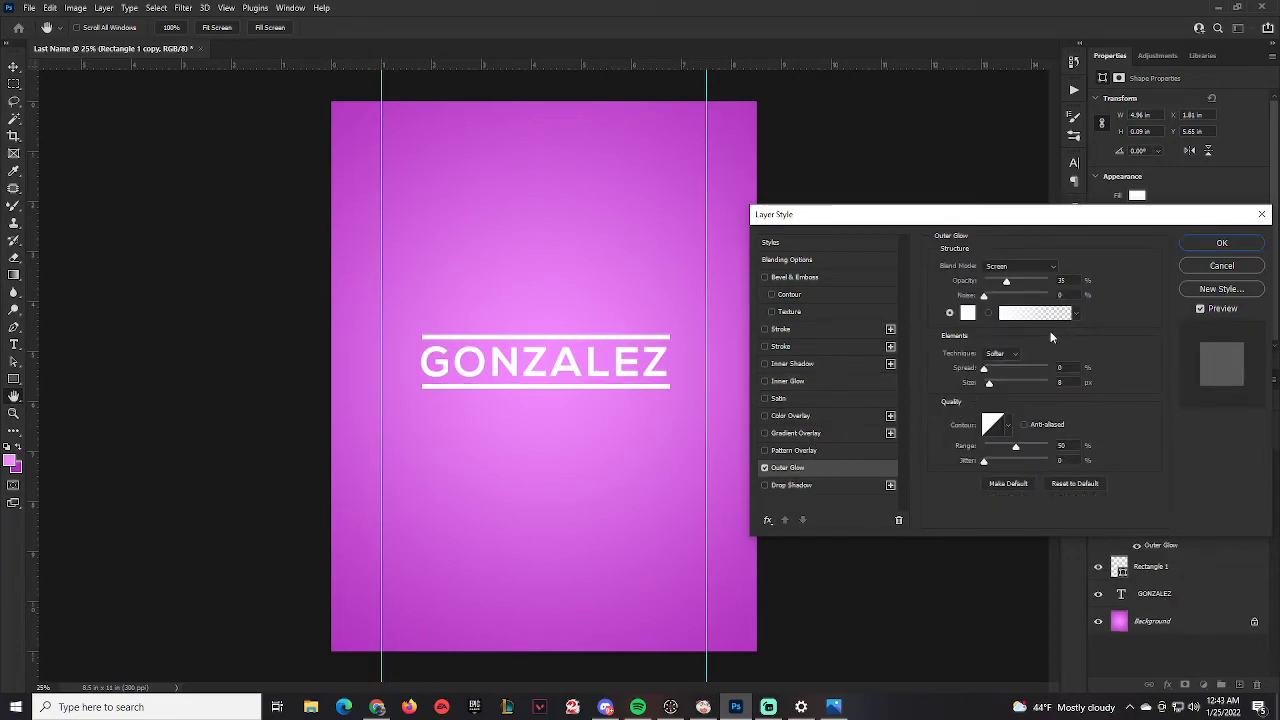
left_click(967, 314)
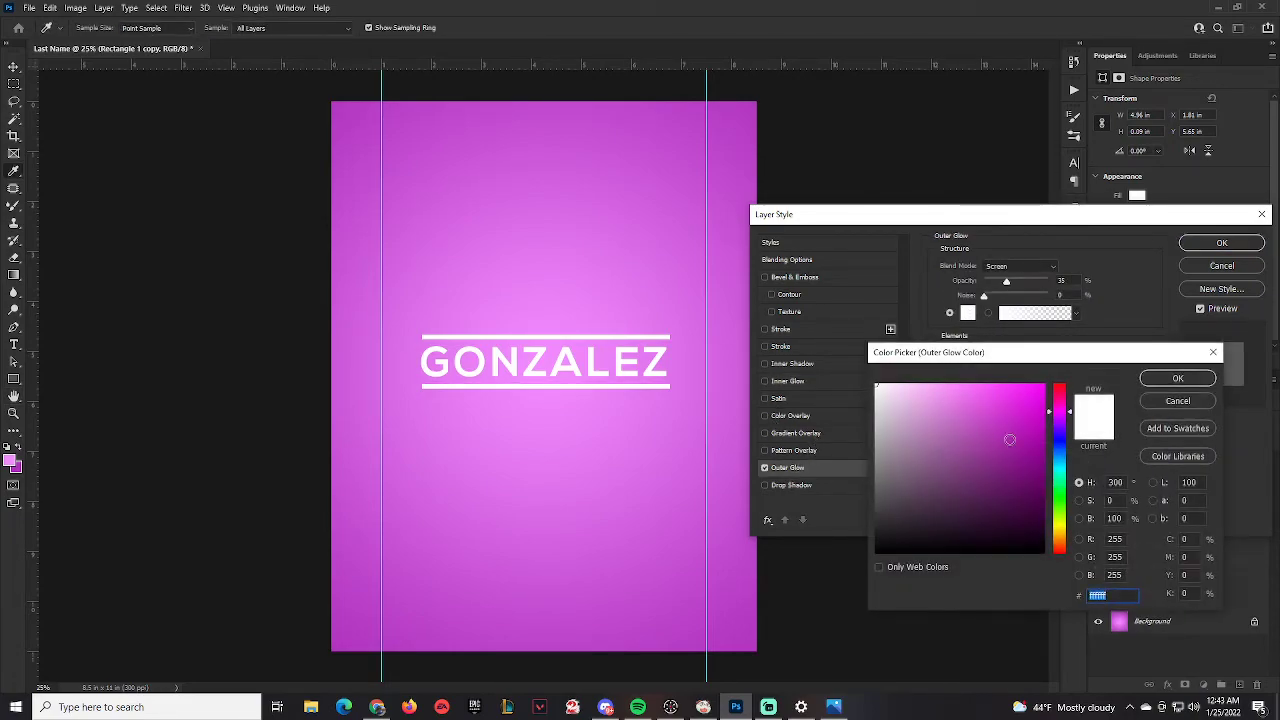
type("001eff")
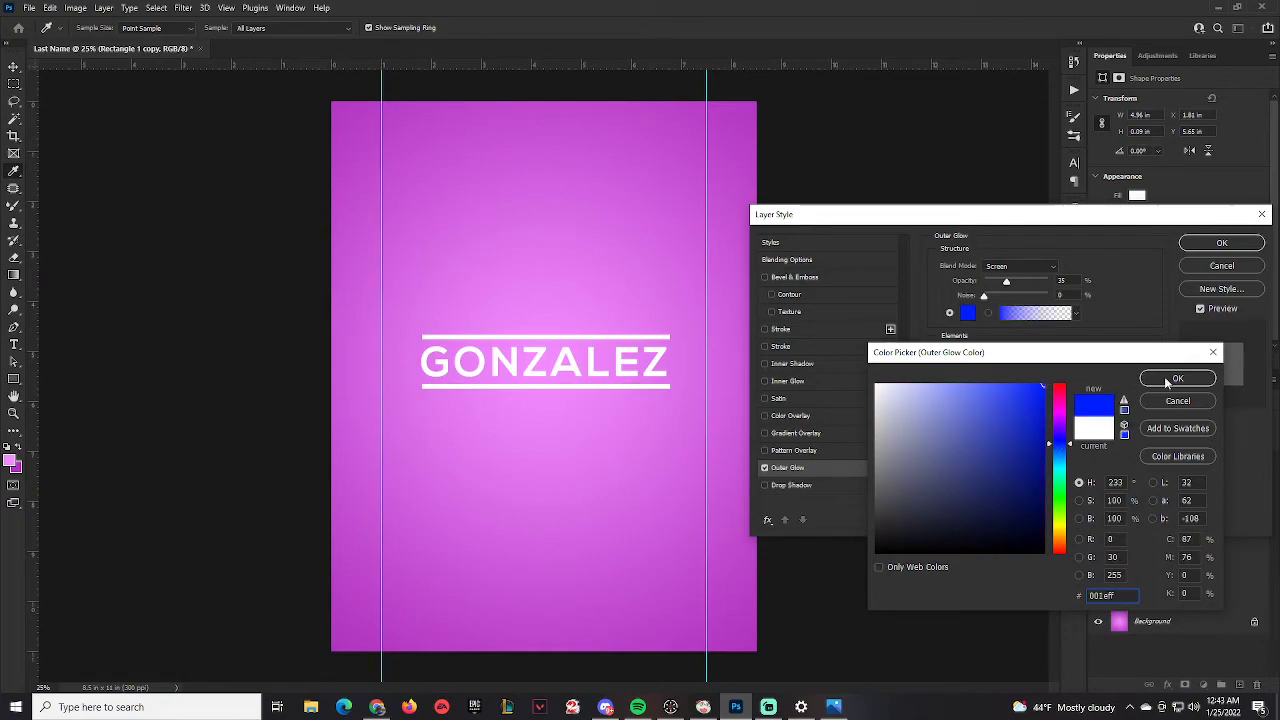
left_click(1176, 378)
left_click_drag(1006, 282, 1046, 287)
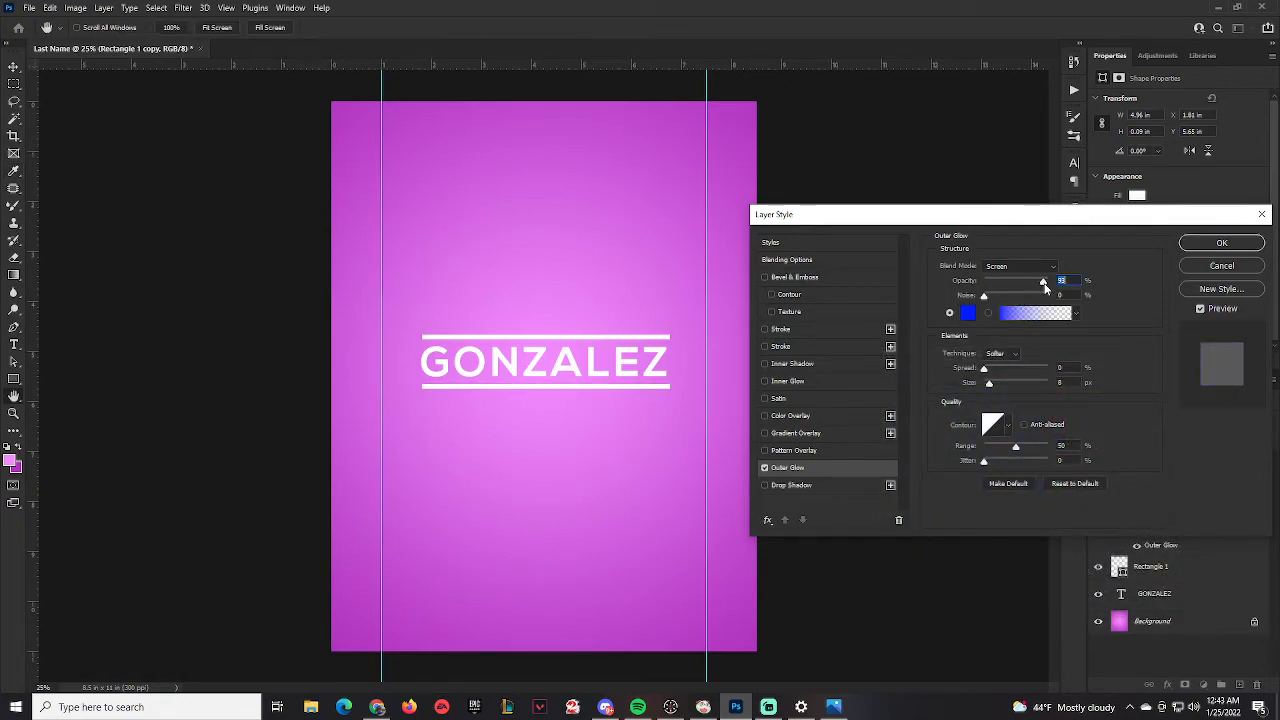
Try the glow in Normal mode with 9% spread, 87 px size and 28% opacity, and switch Outer Glow off
left_click(1020, 266)
left_click(1002, 277)
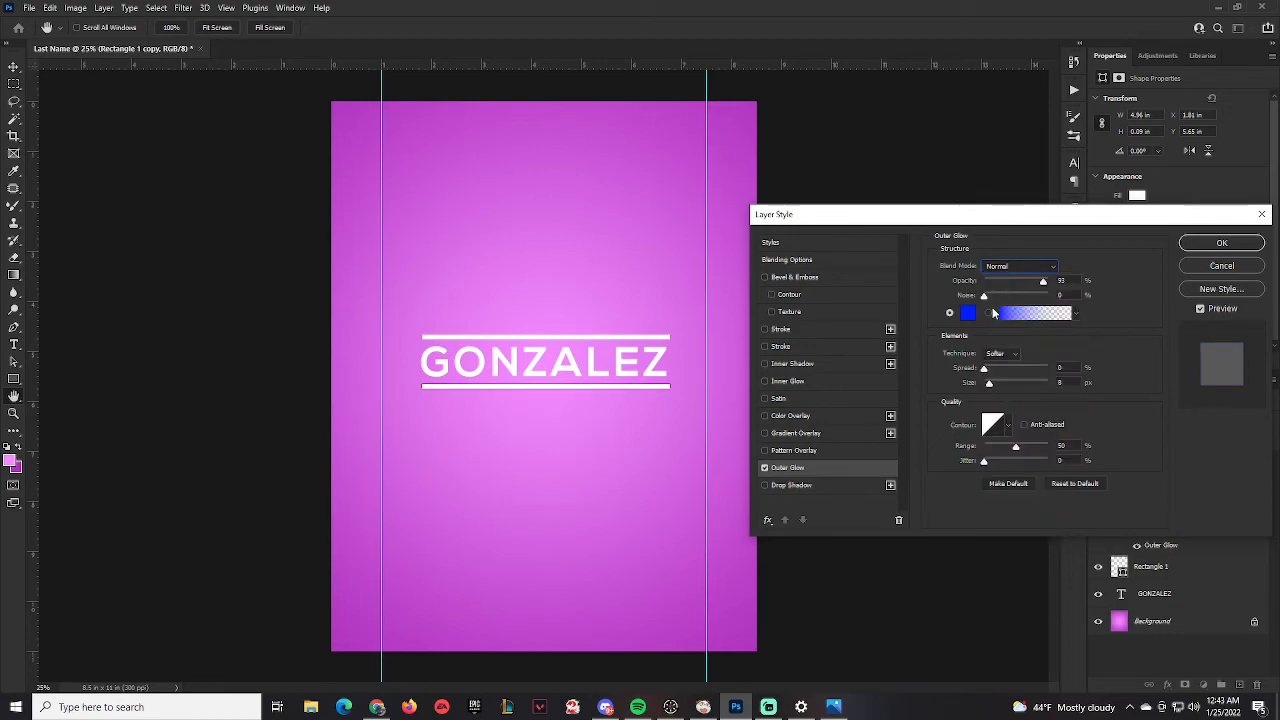
mouse_move(983, 368)
left_mouse_down()
mouse_move(1017, 384)
mouse_move(992, 368)
left_mouse_up()
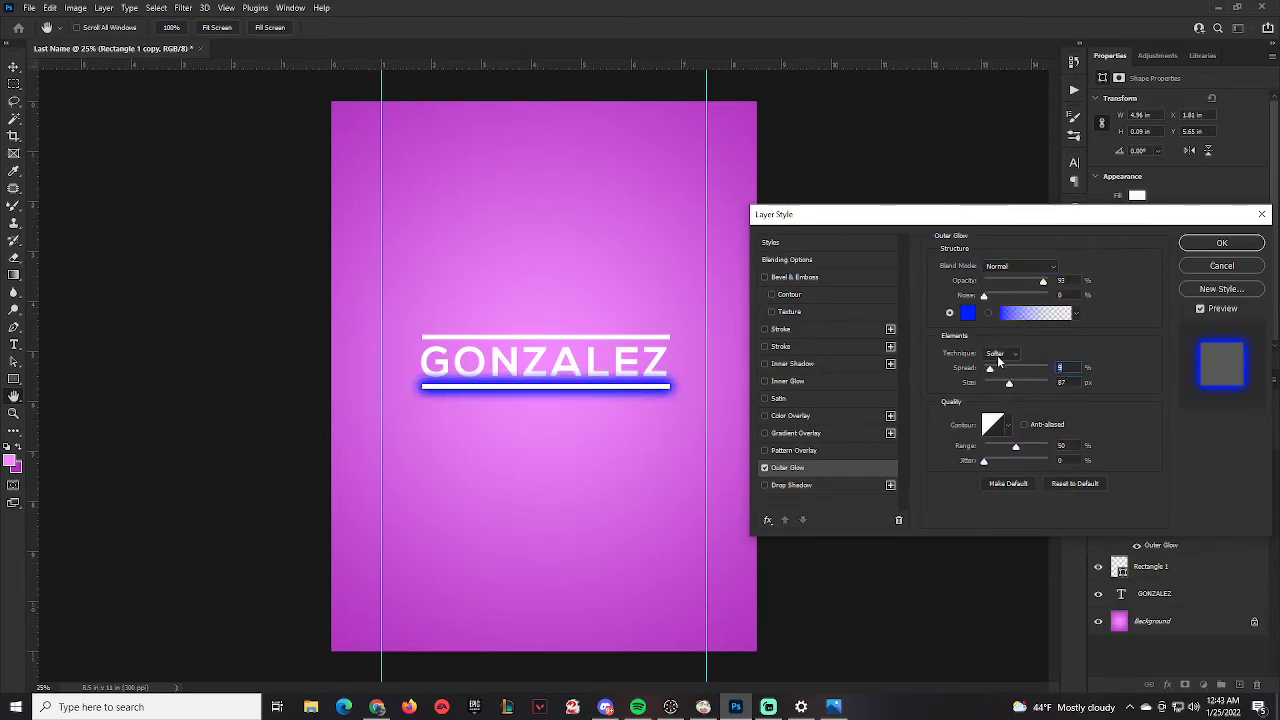
left_click_drag(1043, 281, 1001, 284)
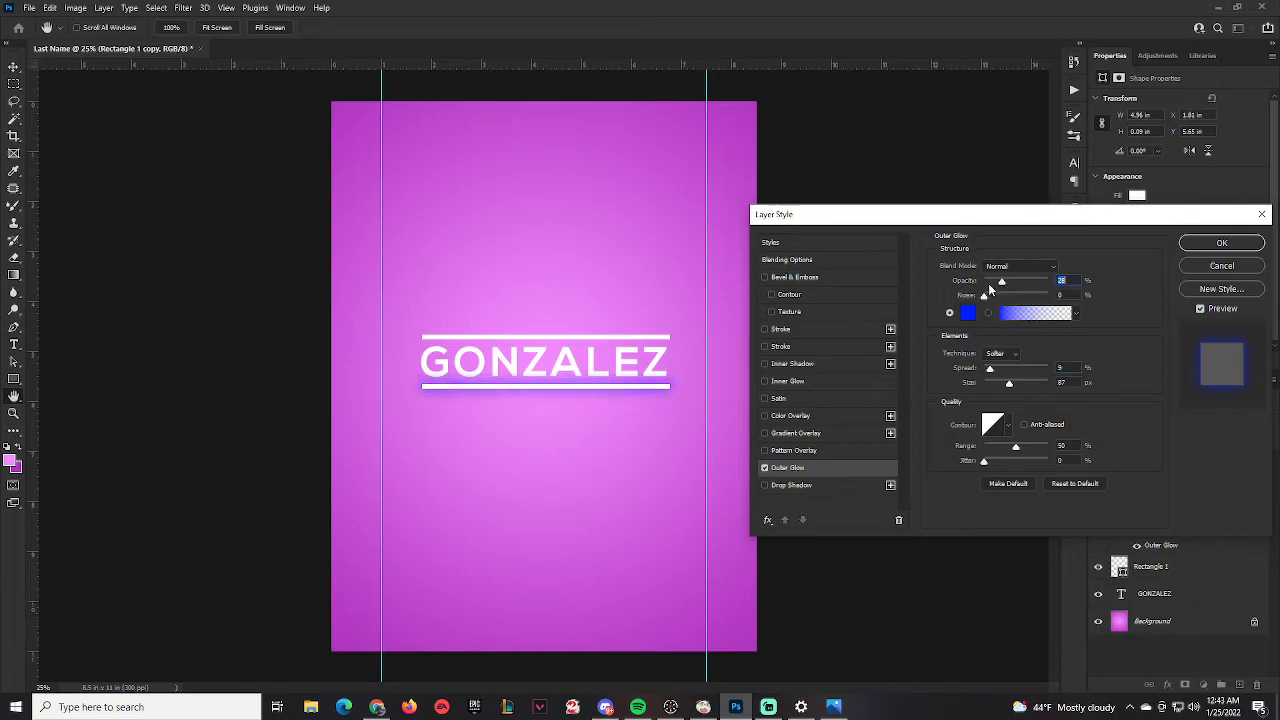
left_click(764, 468)
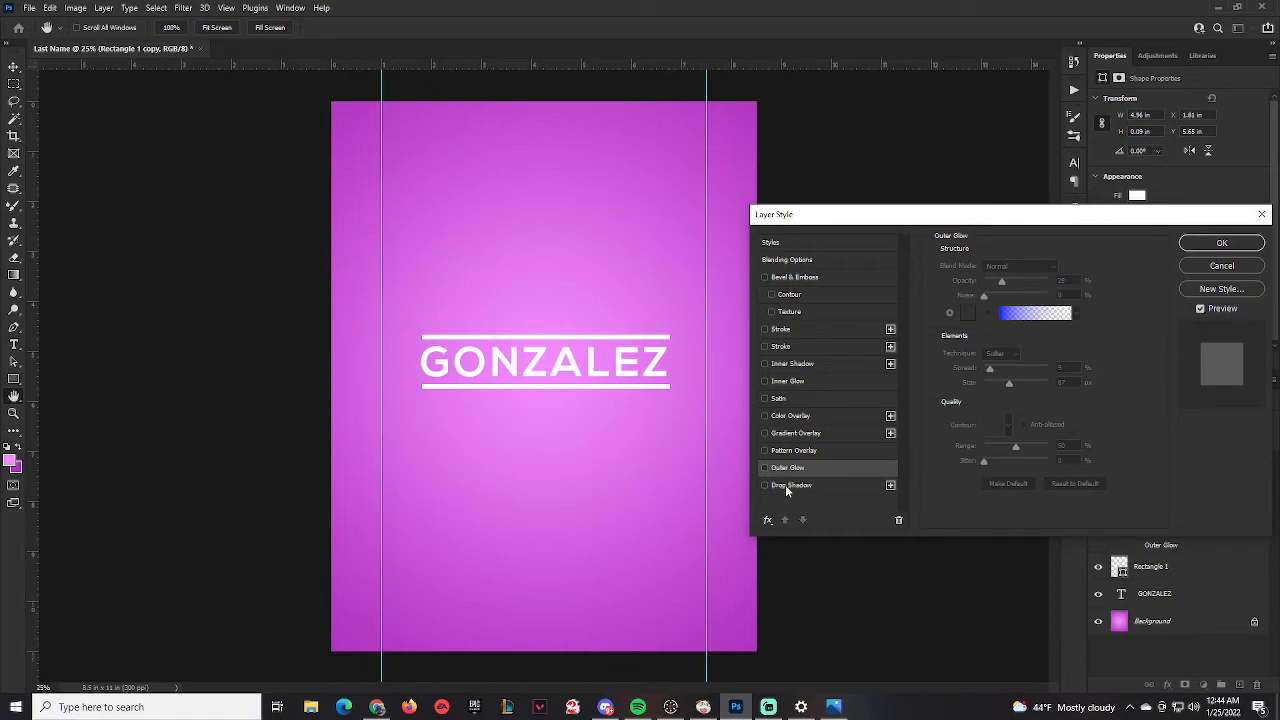
Apply a drop shadow to the lower bar with 80% opacity, 85° angle, 8 px distance and 3% spread
left_click(786, 486)
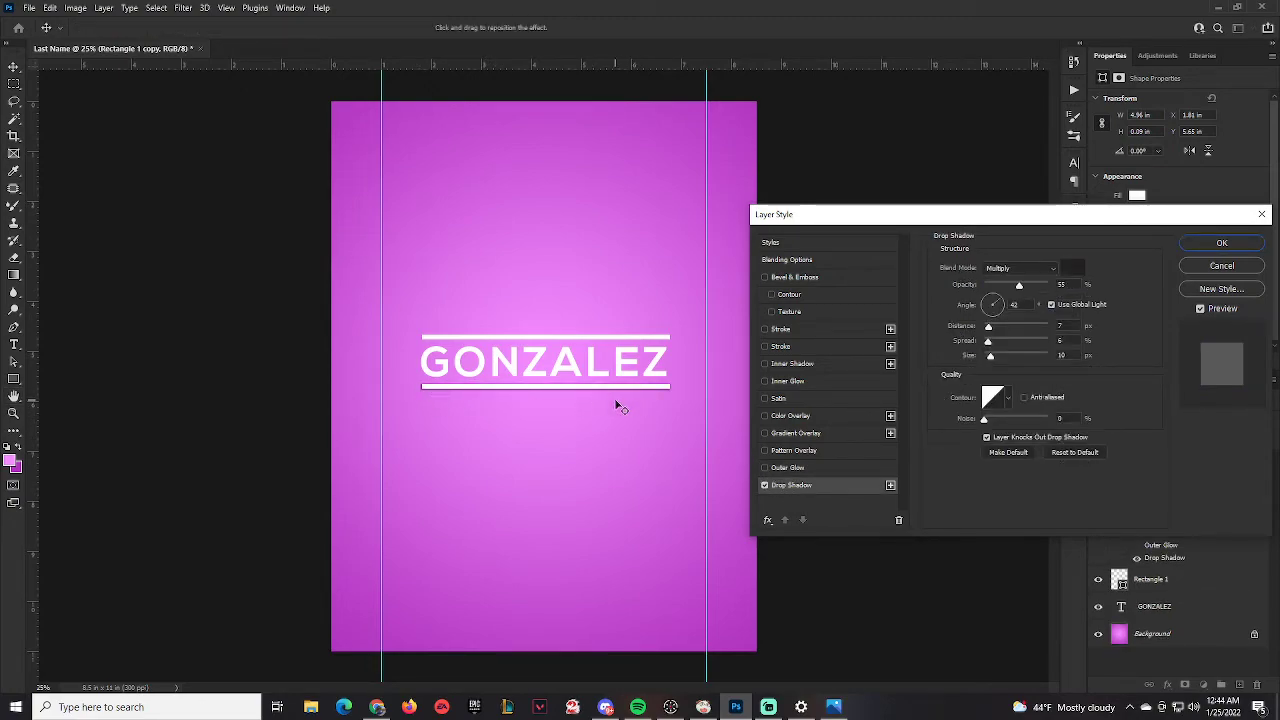
left_click_drag(1017, 287, 1036, 284)
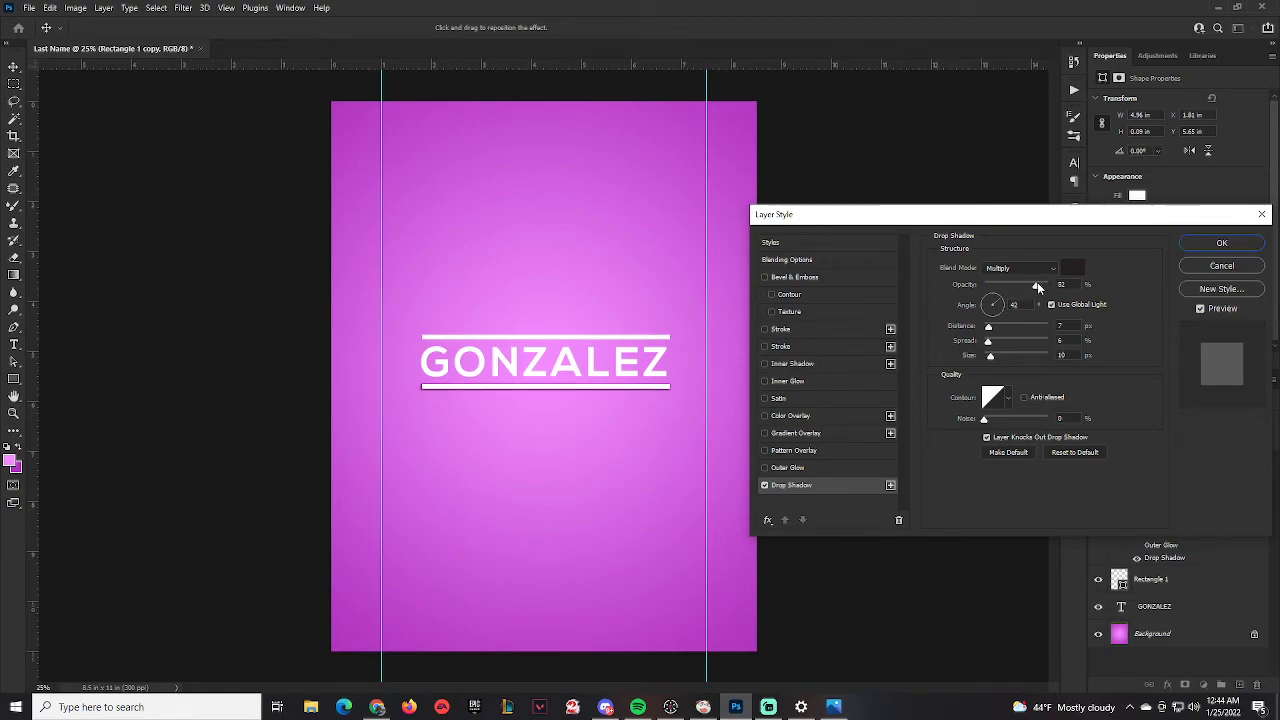
left_click_drag(988, 326, 989, 357)
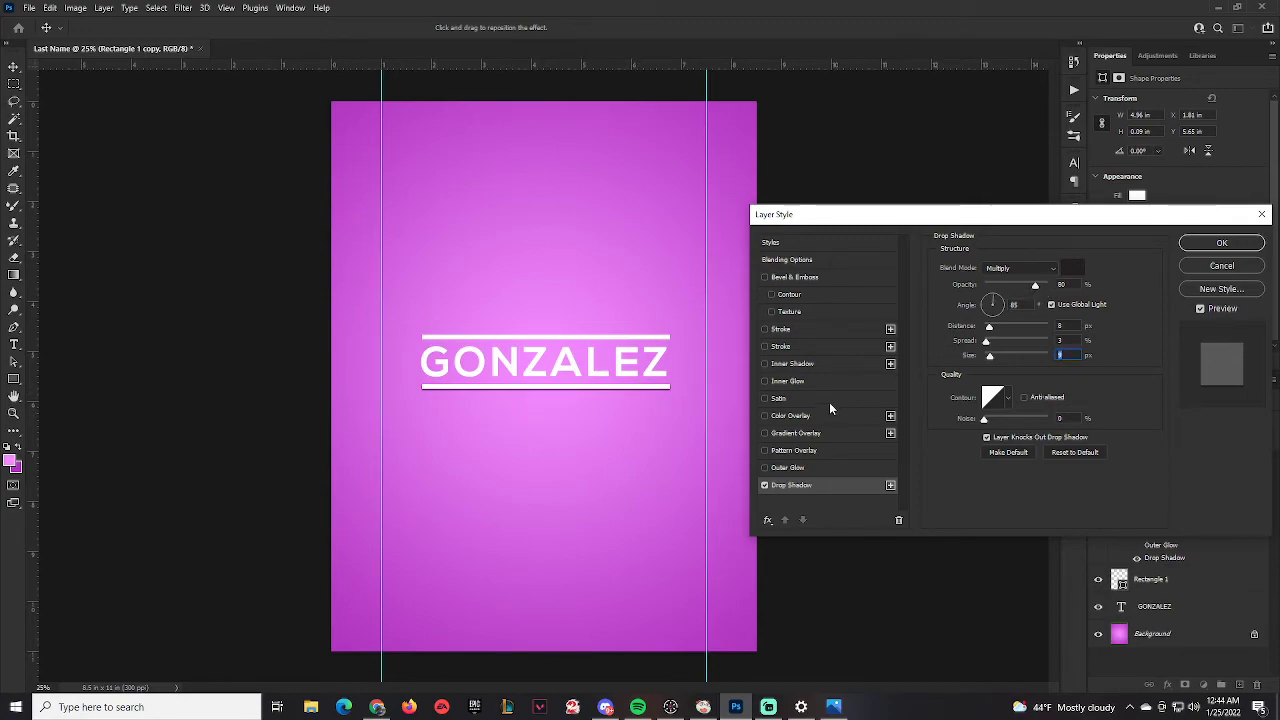
left_click(1203, 250)
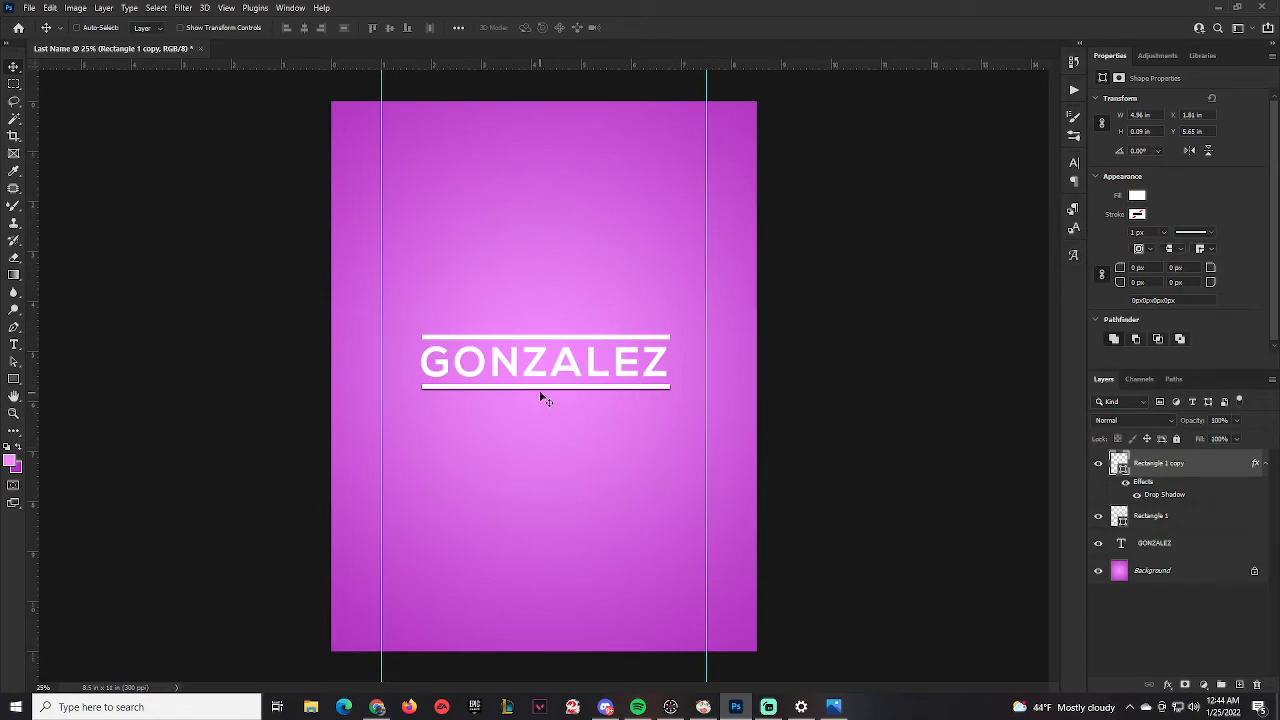
Copy the lower bar's layer style and paste it onto the upper bar's layer, Rectangle 1
right_click(1210, 471)
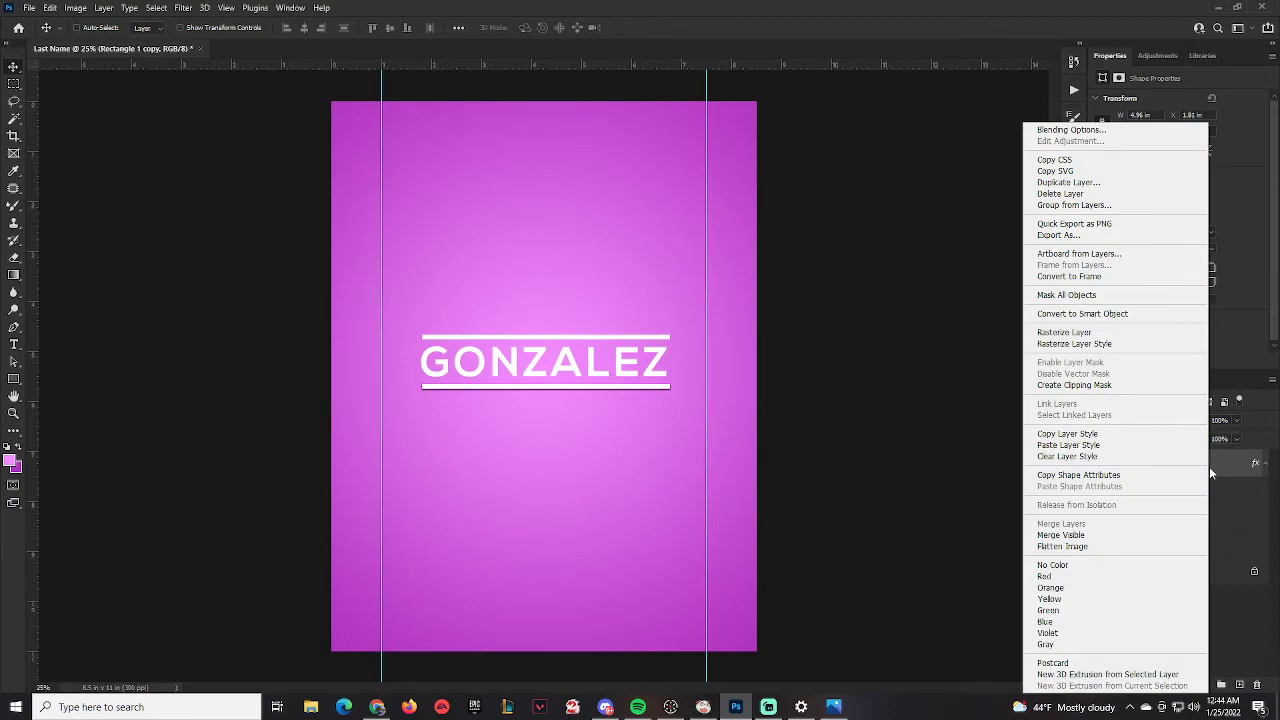
right_click(1226, 466)
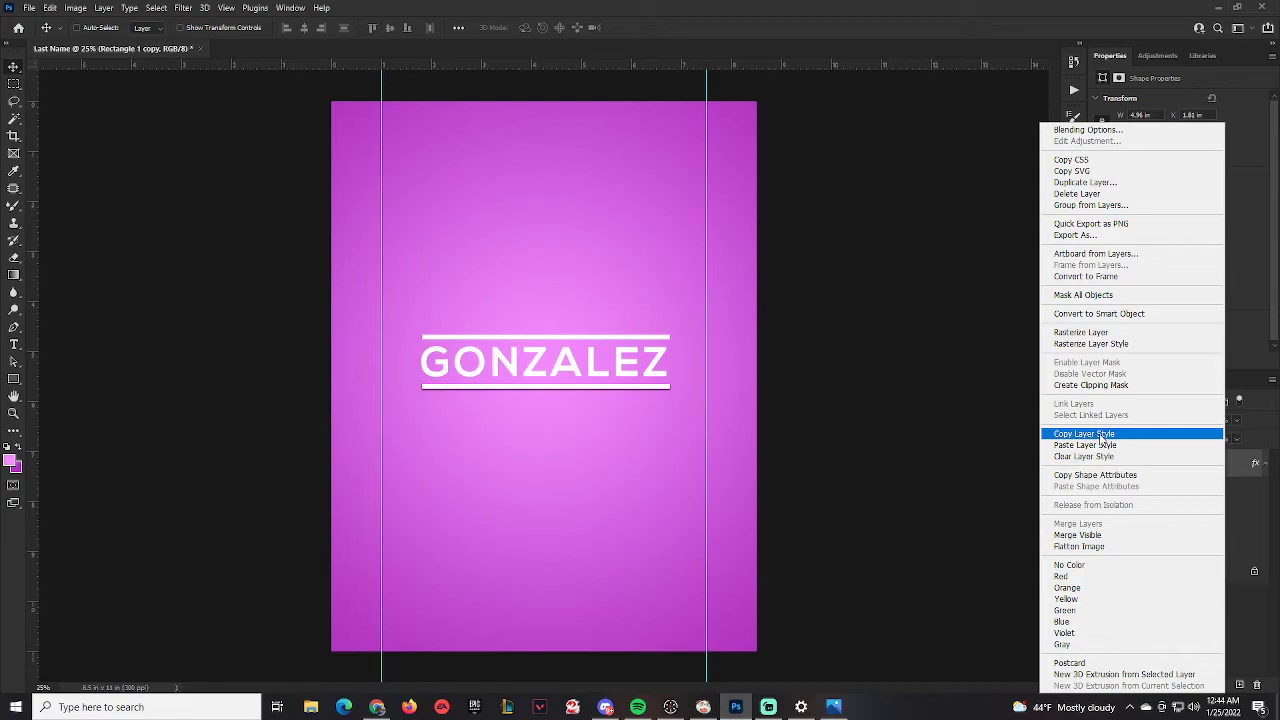
left_click(1101, 436)
left_click(1160, 518)
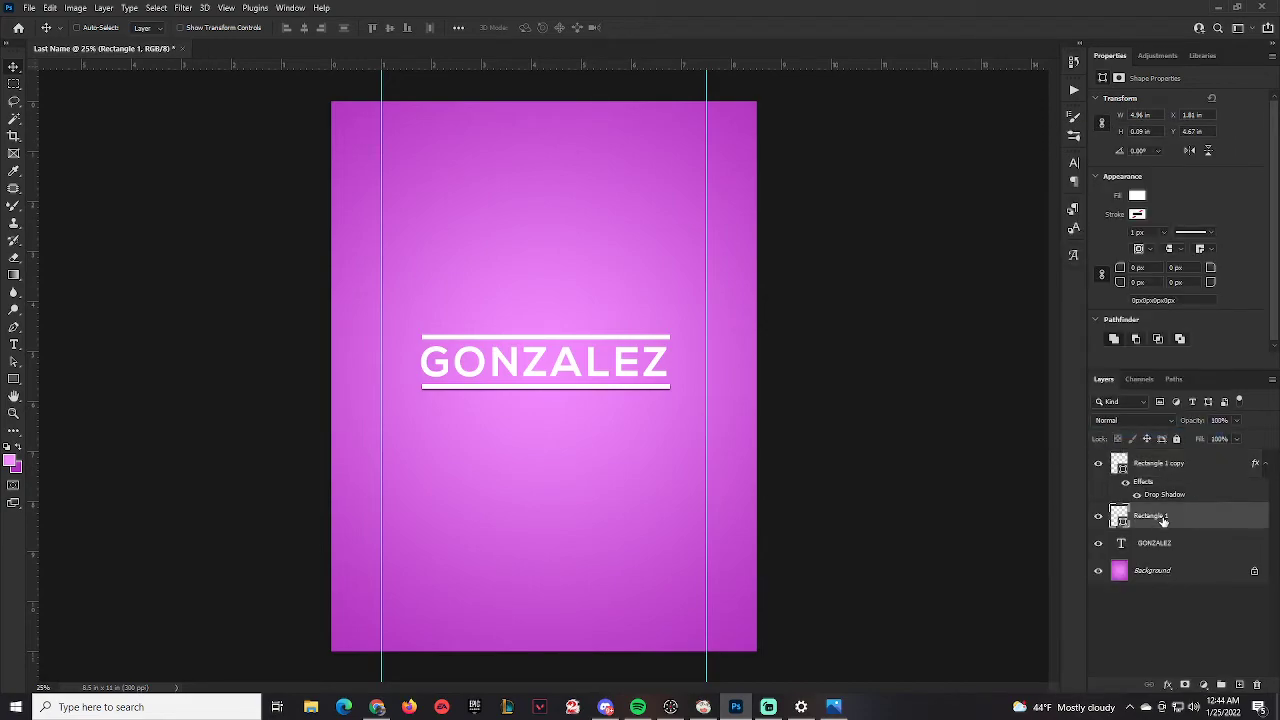
right_click(1160, 518)
left_click(1035, 447)
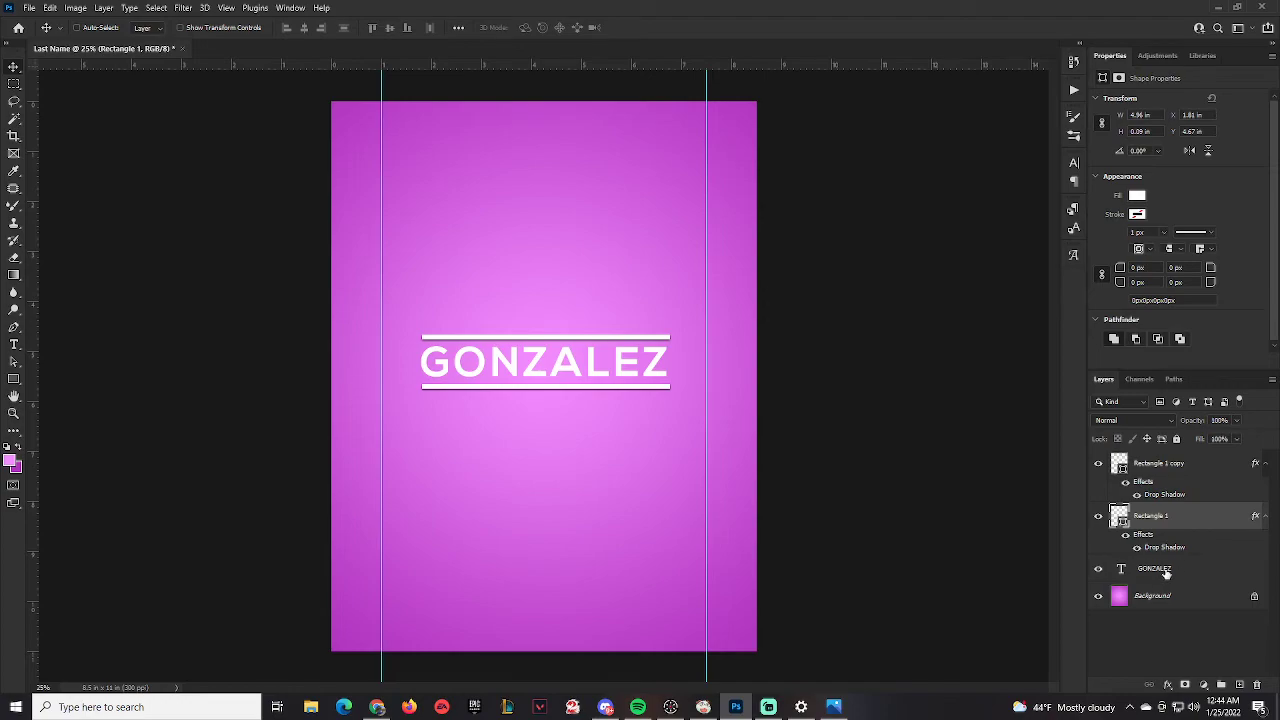
Paste the copied drop shadow style onto the last-name text layer
left_click(1158, 570)
right_click(1160, 570)
left_click(1033, 546)
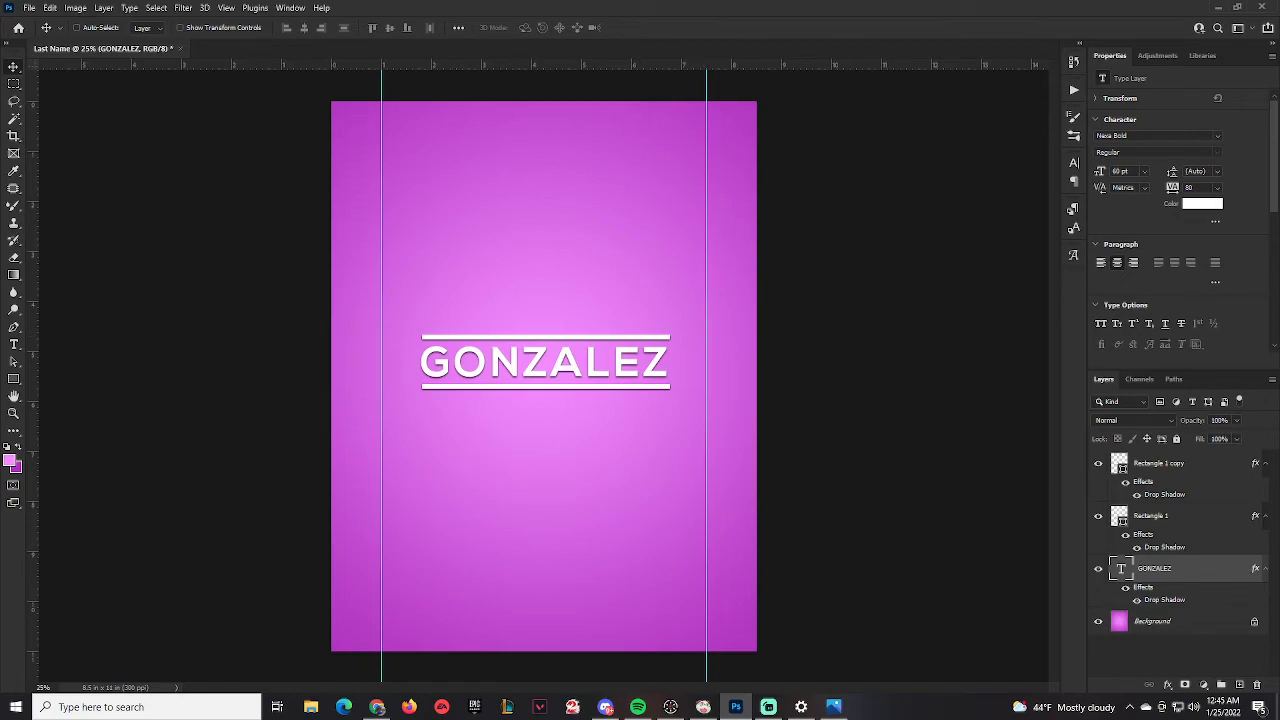
Check the Lesson 01 tools reference image and crop the canvas above and below the name to about 8.5 x 4.76 in
left_click(833, 706)
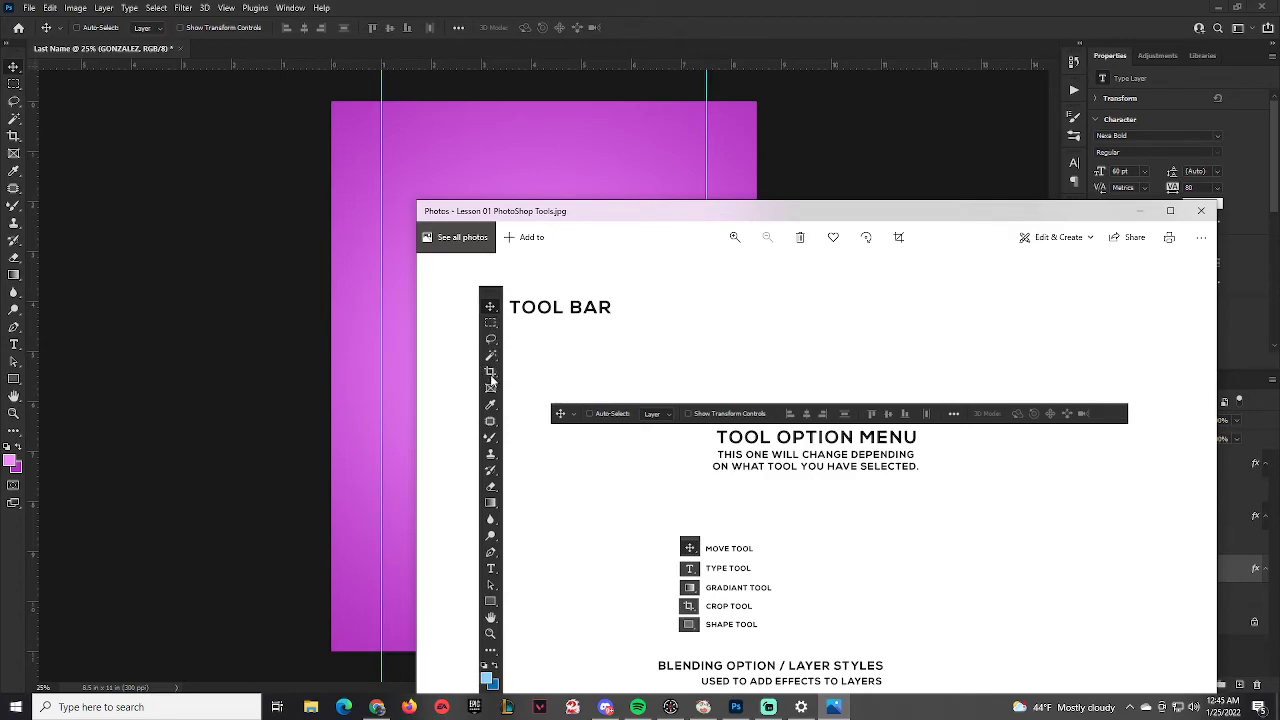
left_click_drag(550, 214, 1279, 214)
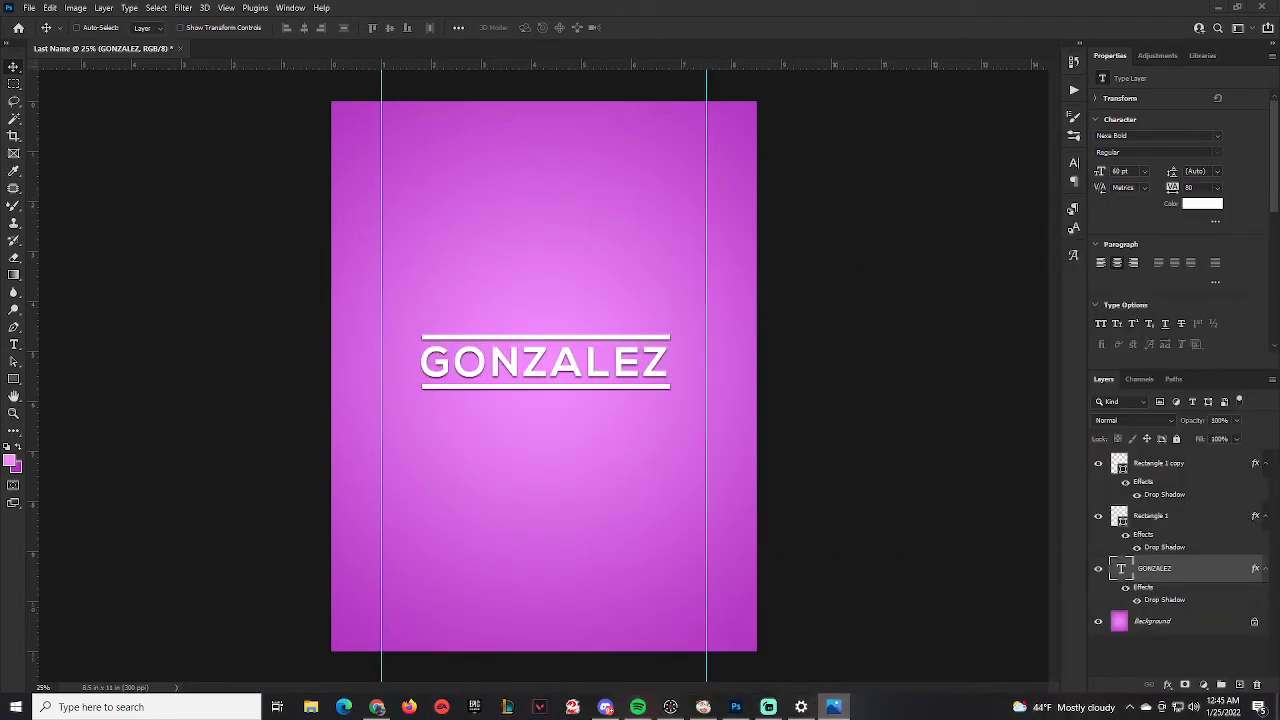
left_click(14, 138)
right_click(14, 140)
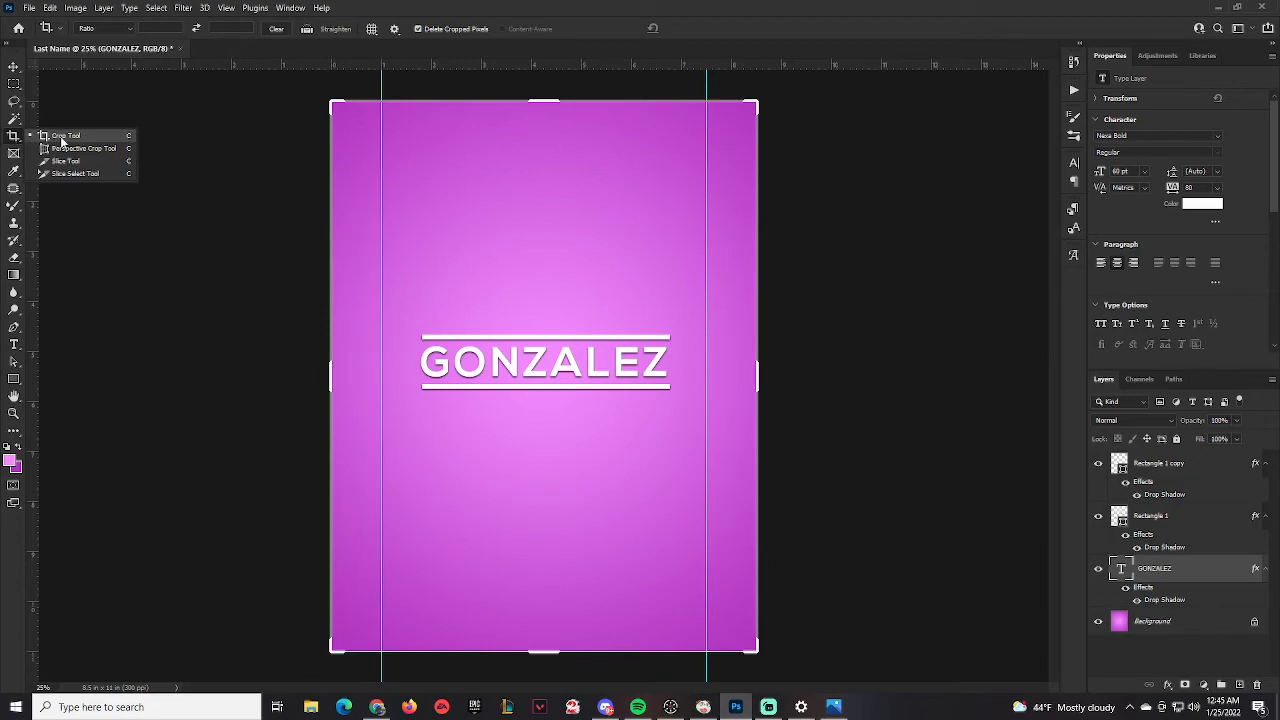
left_click(60, 142)
left_click_drag(548, 102, 543, 180)
left_click_drag(544, 577, 550, 494)
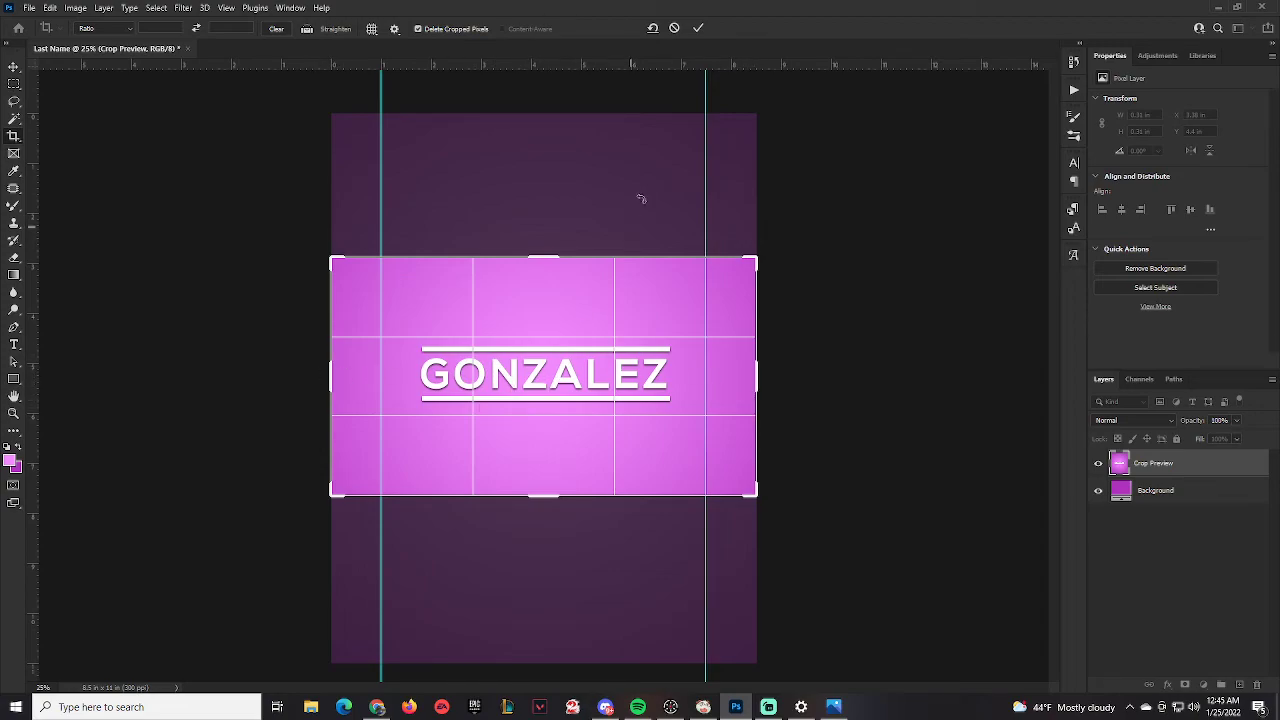
left_click(700, 34)
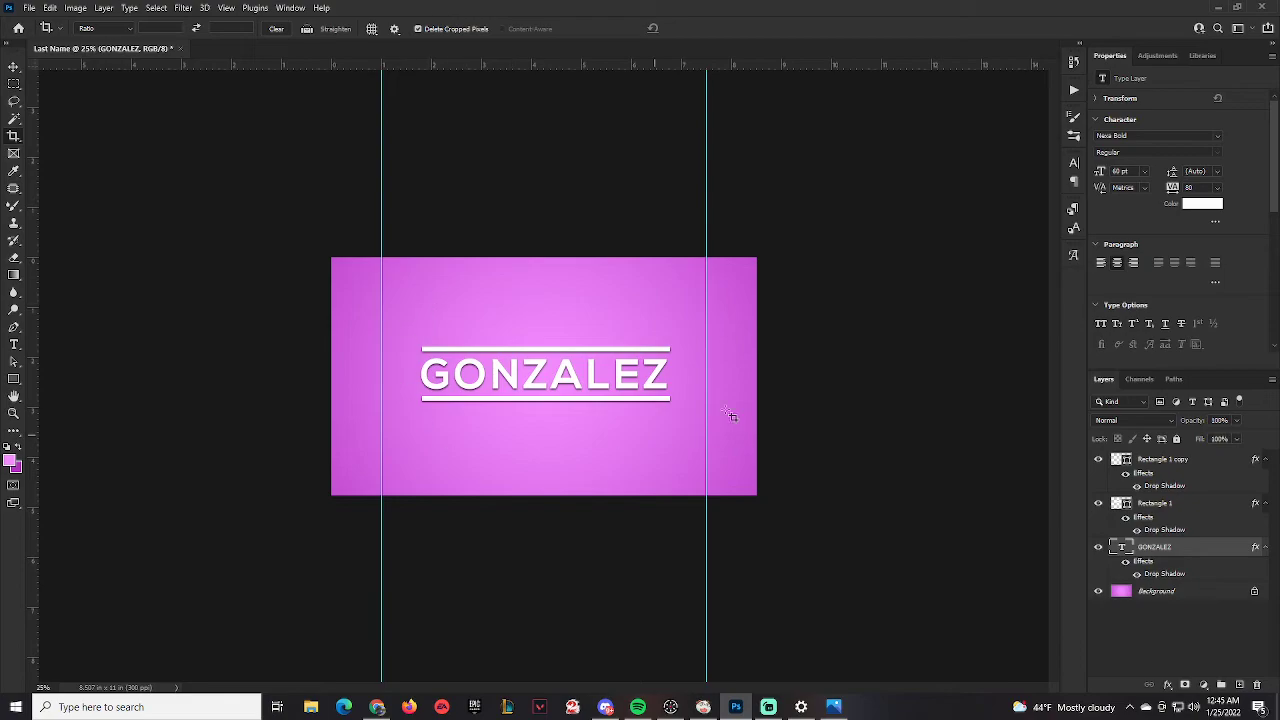
Save the document to Downloads as a Photoshop PSD file named Last Name, with Maximize Compatibility on
left_click(30, 10)
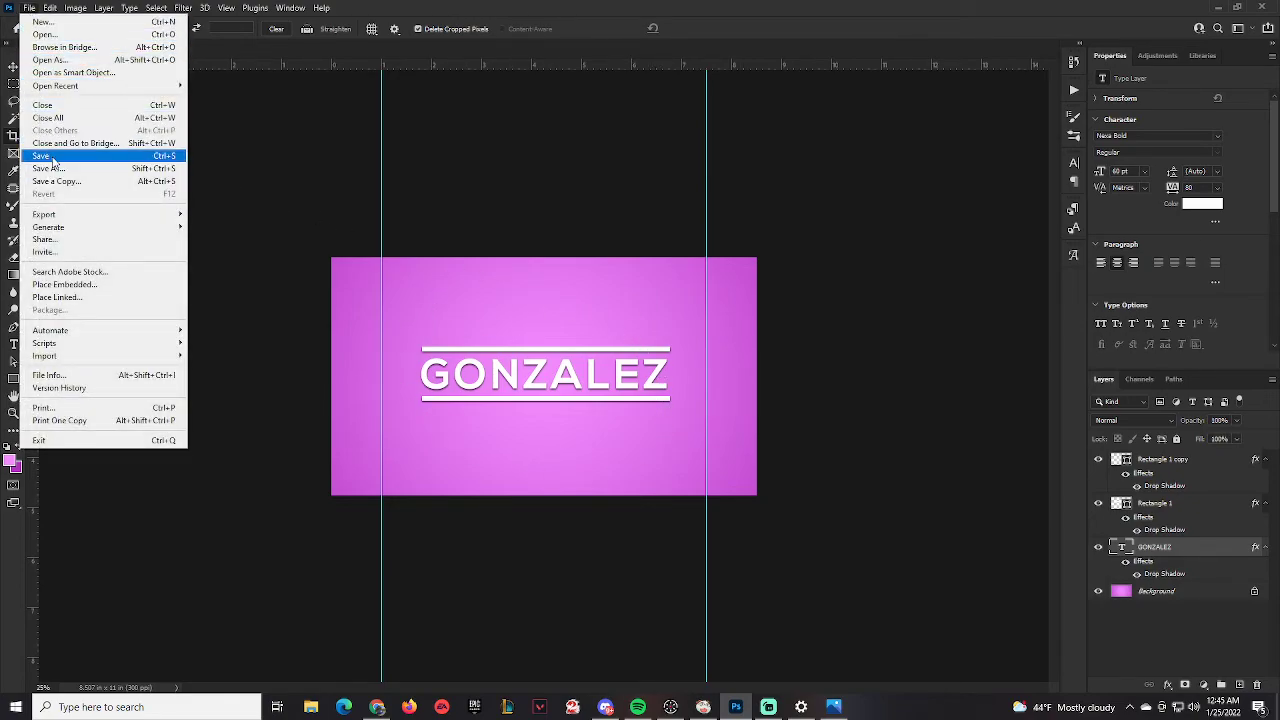
left_click(48, 169)
left_click(727, 465)
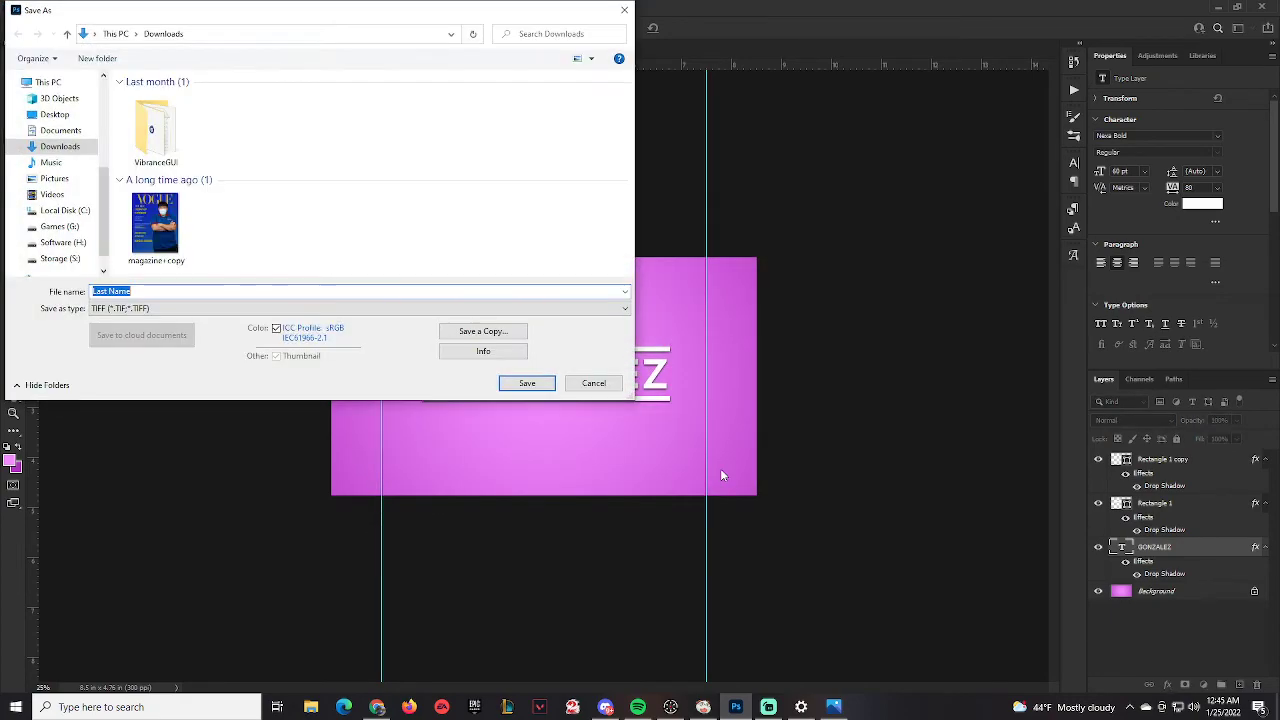
left_click(115, 309)
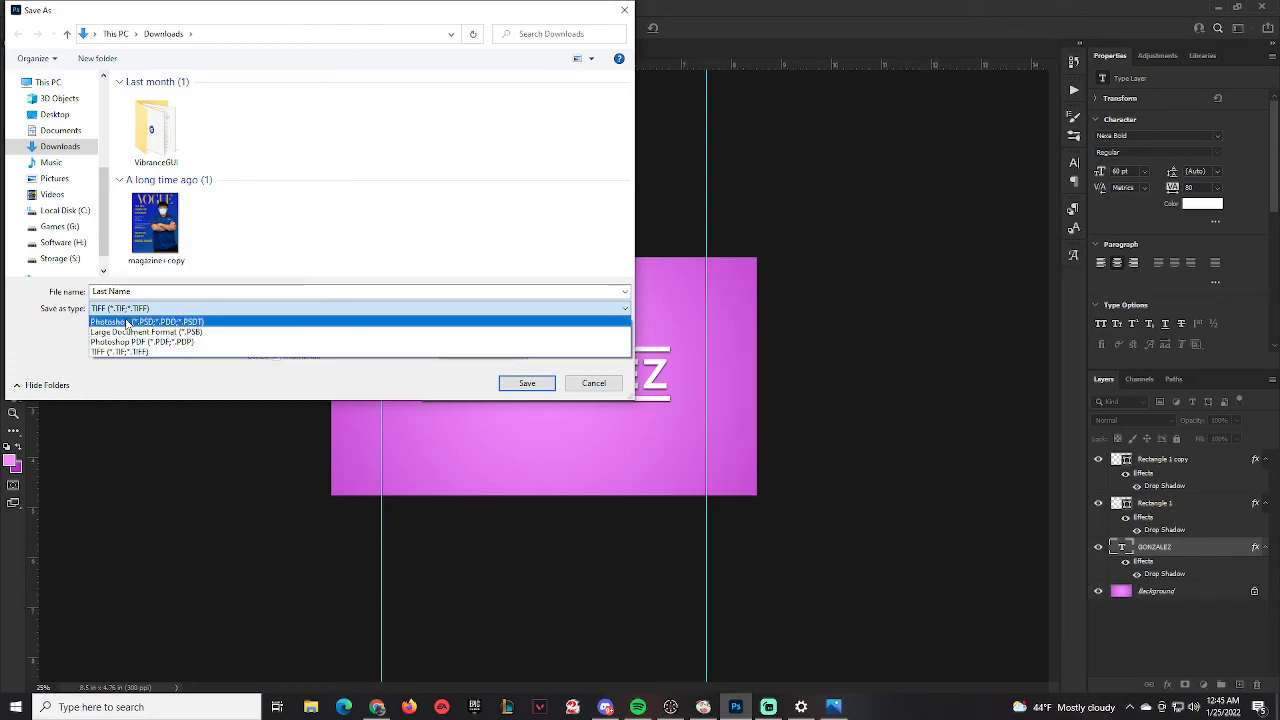
left_click(145, 321)
left_click(141, 291)
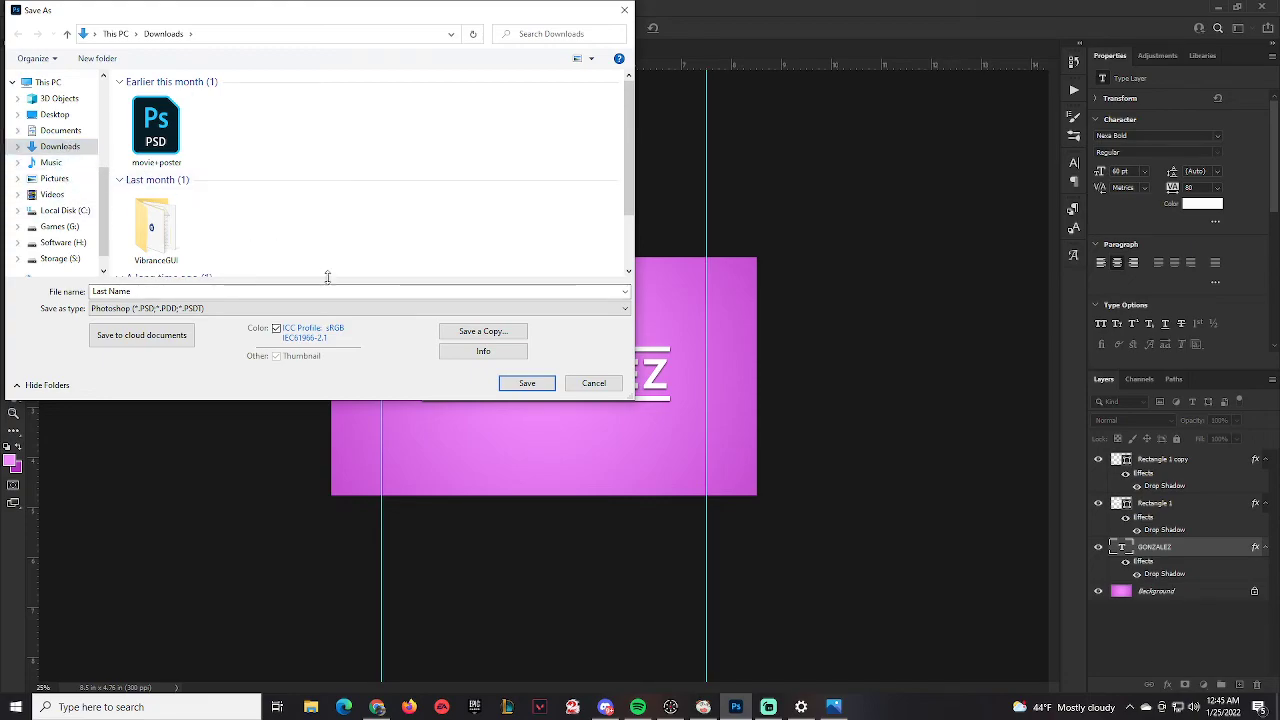
left_click(521, 383)
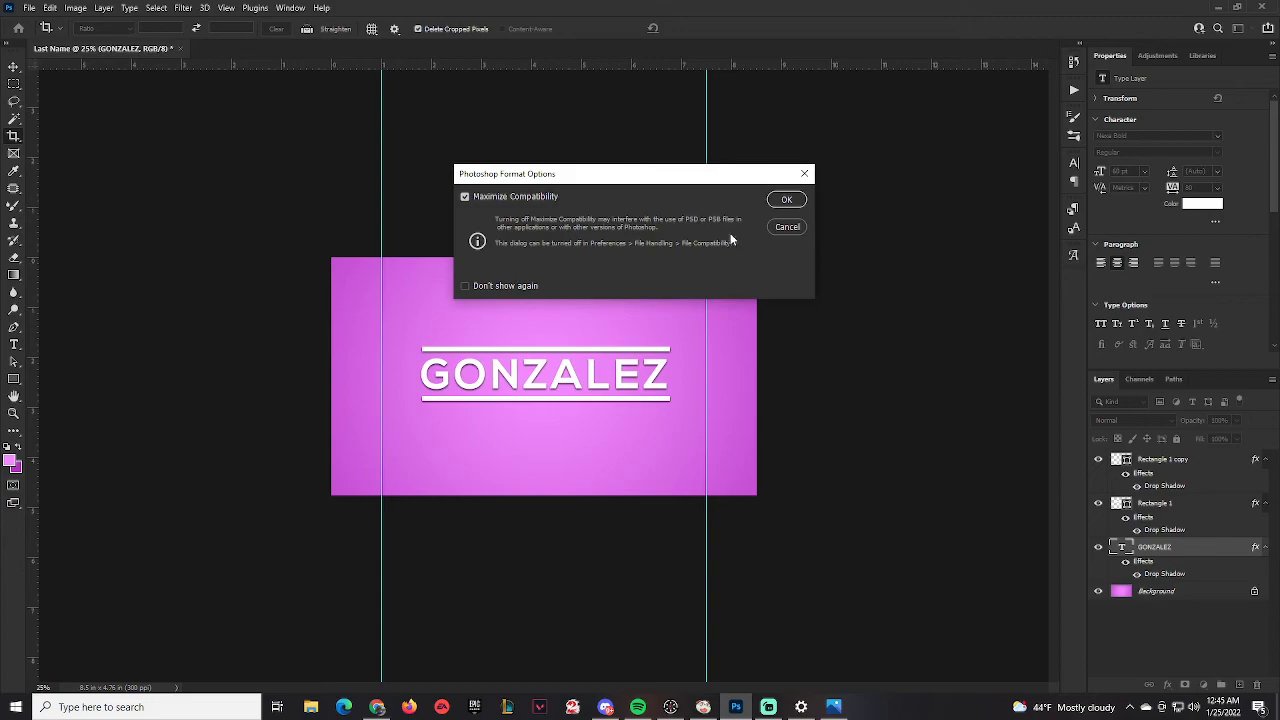
left_click(780, 203)
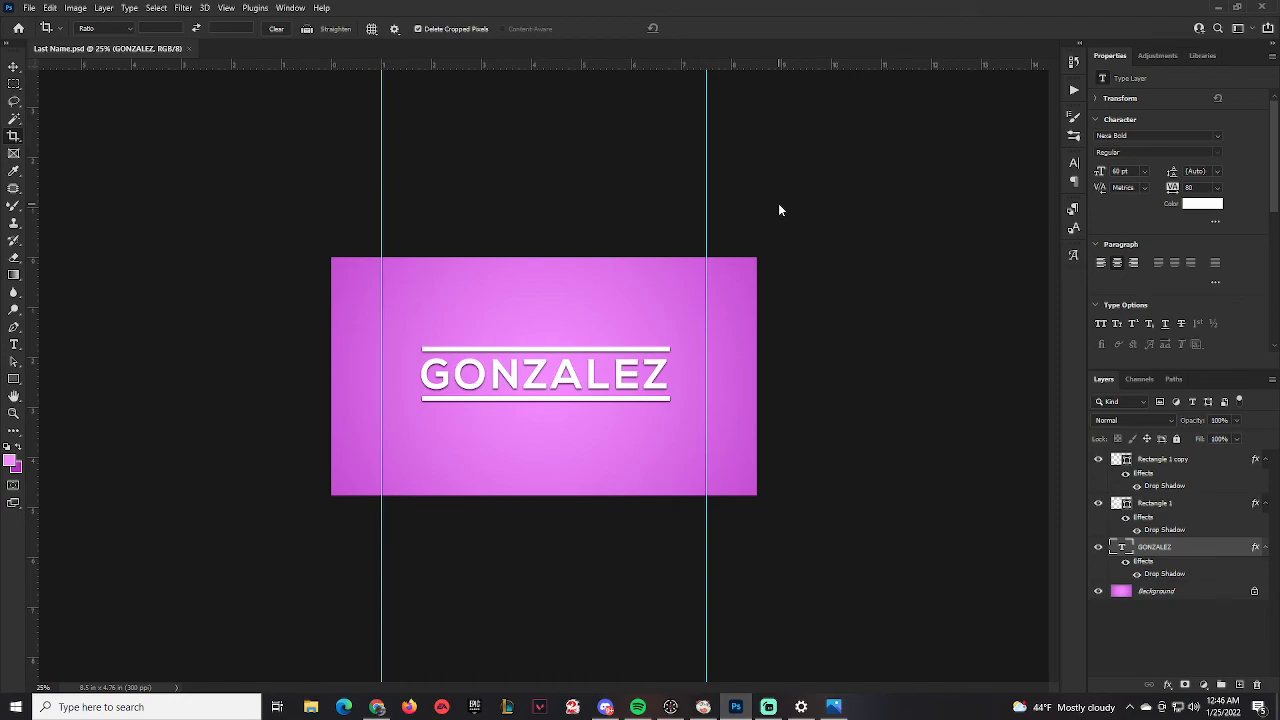
Save a JPEG copy to Downloads at quality 12 (Maximum), replacing "copy" in the file name with "_Final_" and the last name
left_click(28, 9)
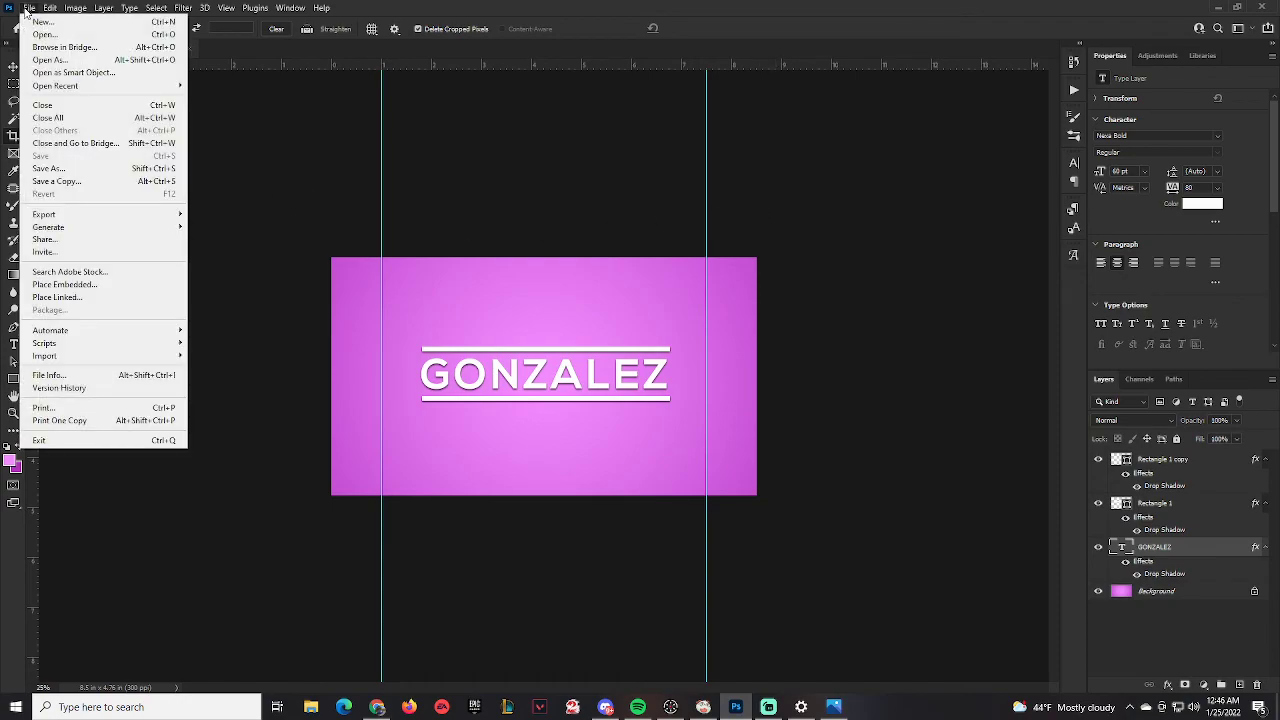
left_click(68, 181)
left_click(727, 463)
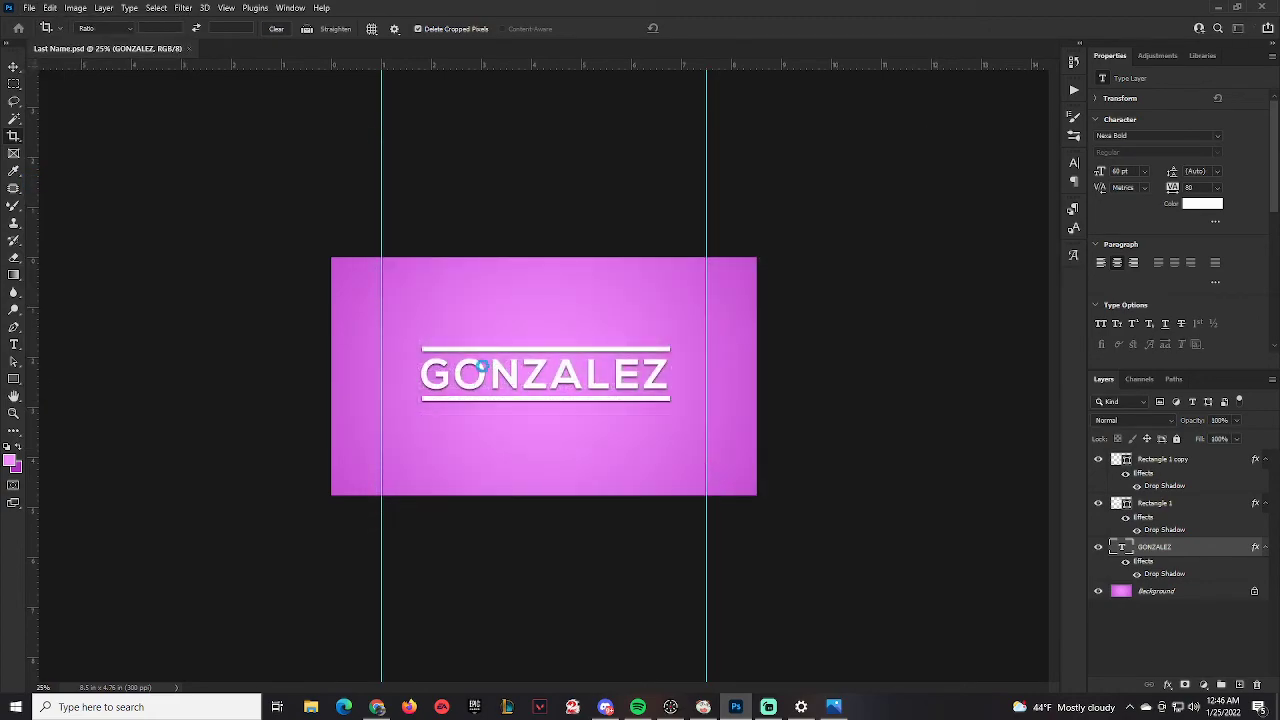
left_click(130, 308)
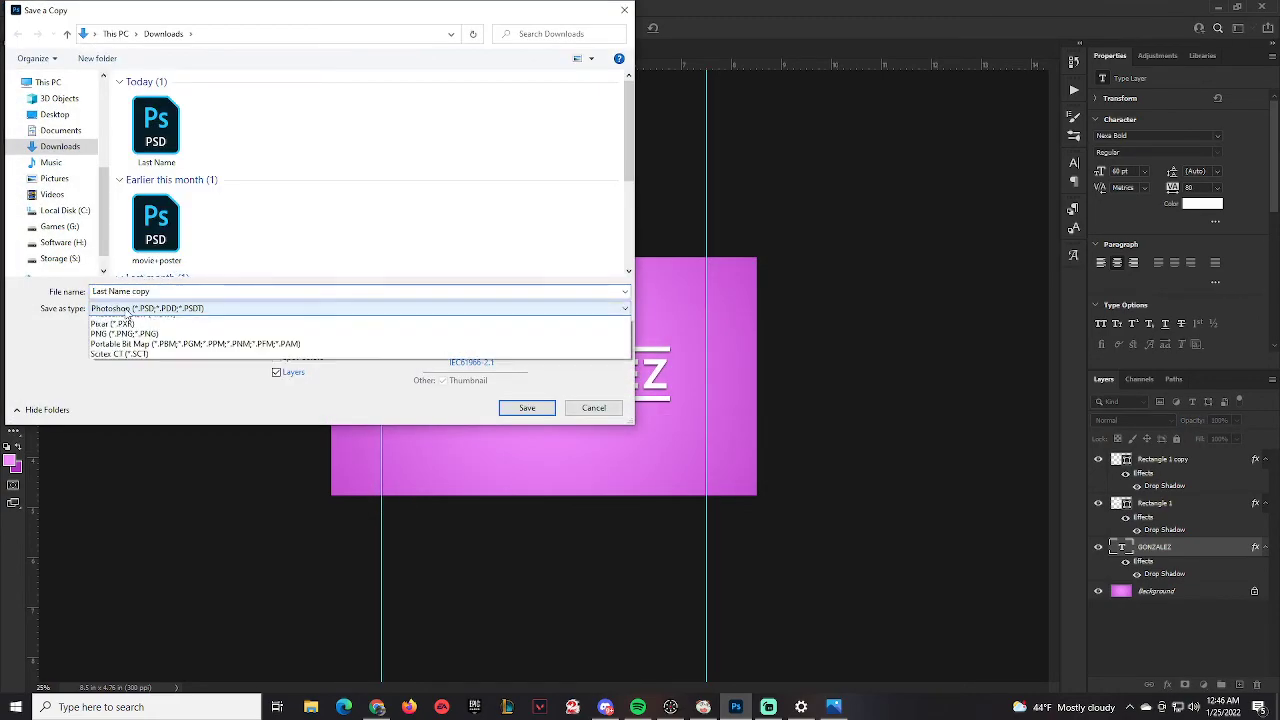
left_click(130, 406)
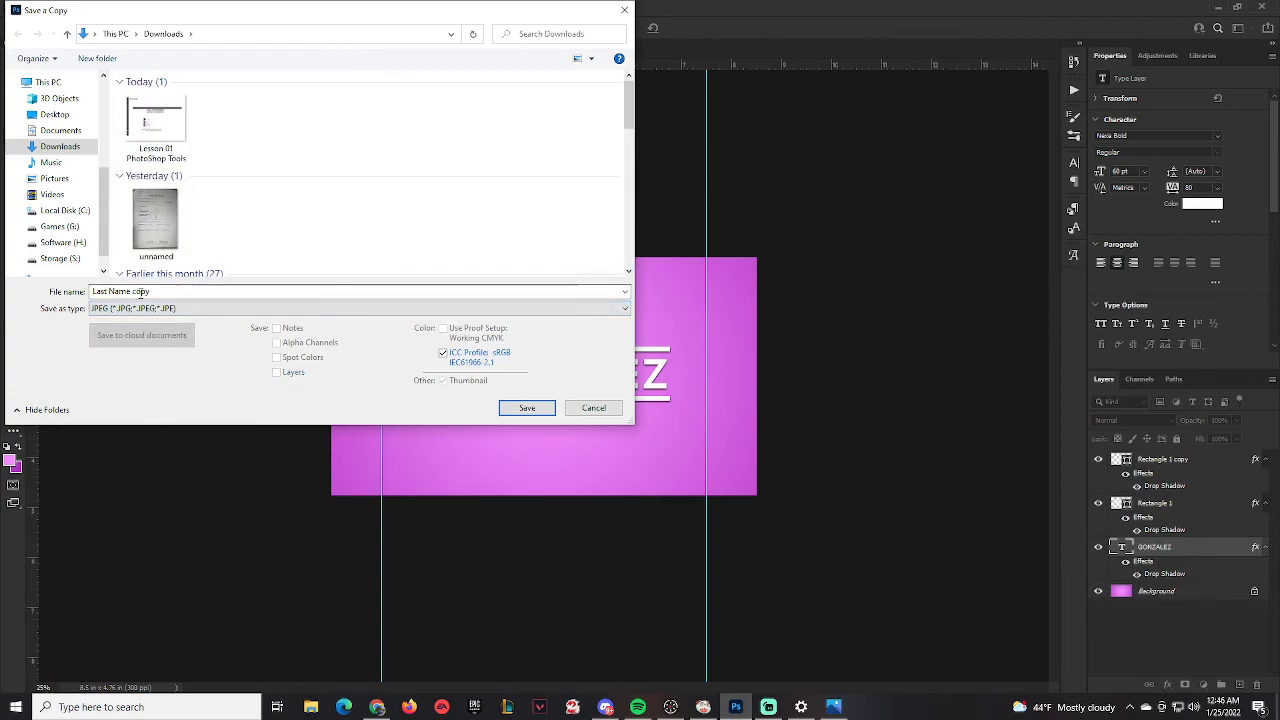
left_click(130, 293)
left_click_drag(131, 293, 175, 292)
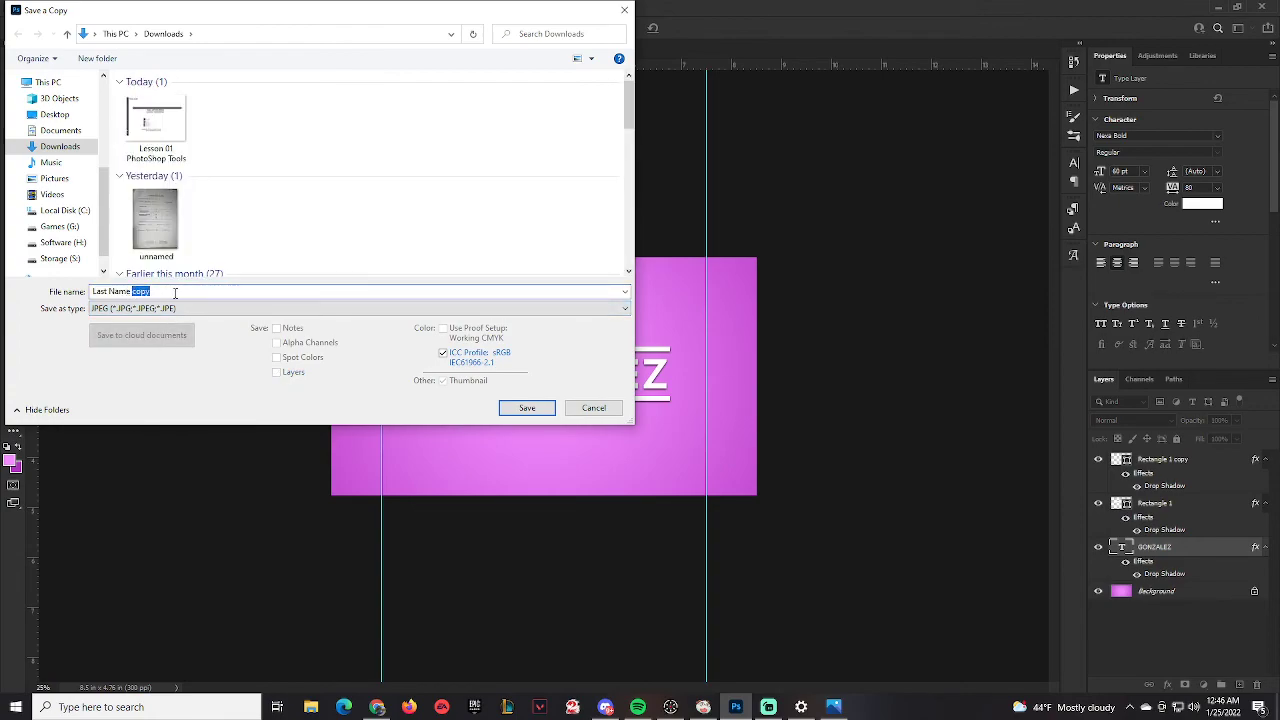
key("BackSpace")
type("_Final_Gonzalez")
left_click(519, 410)
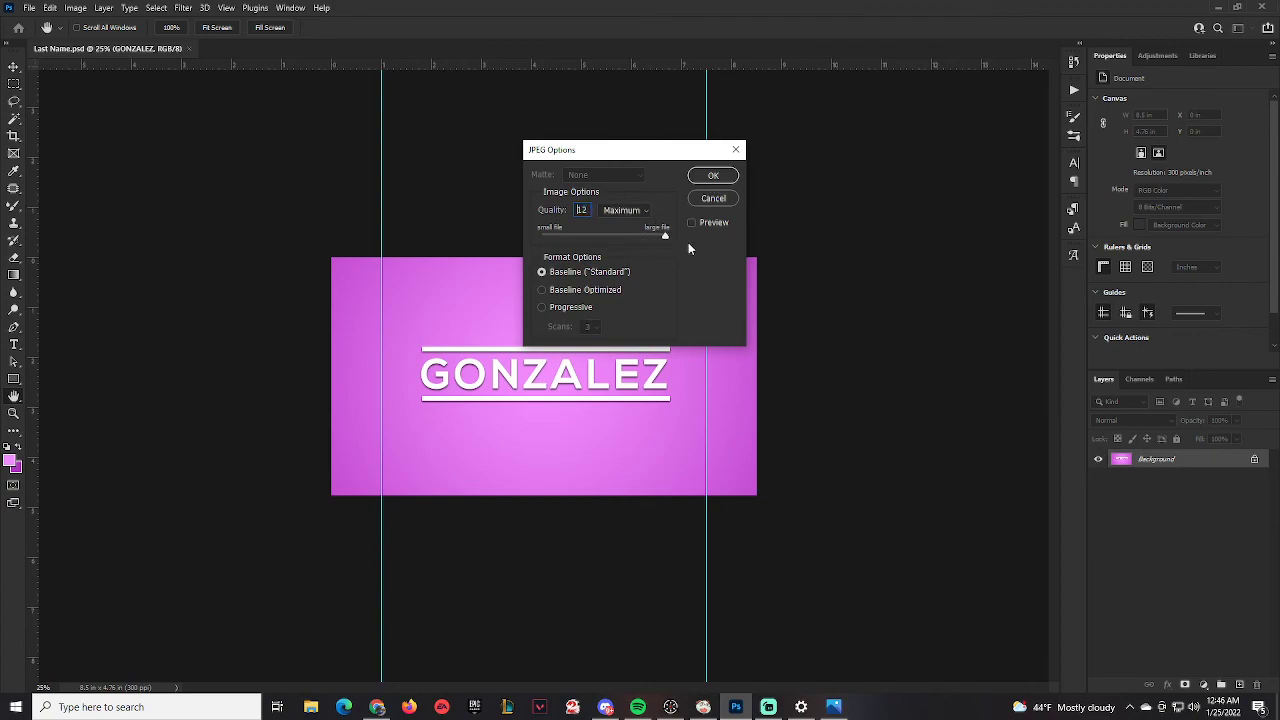
left_click(713, 177)
key("c")
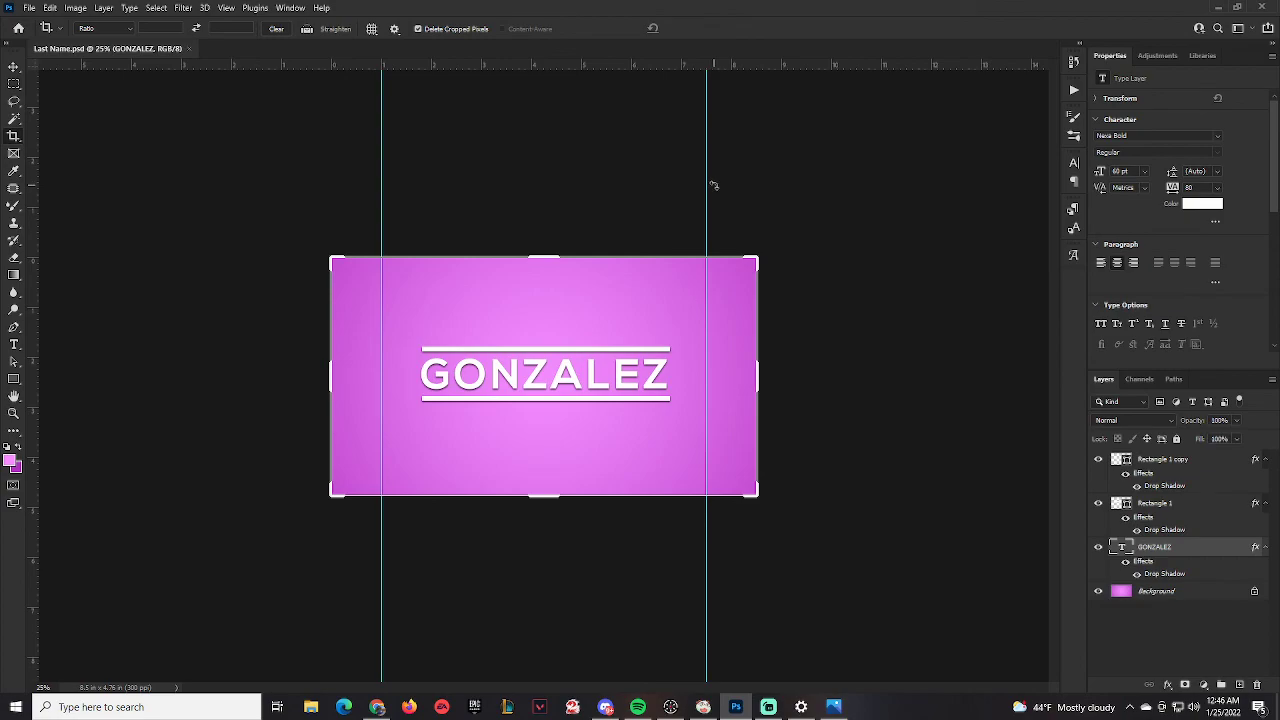
left_click(706, 190)
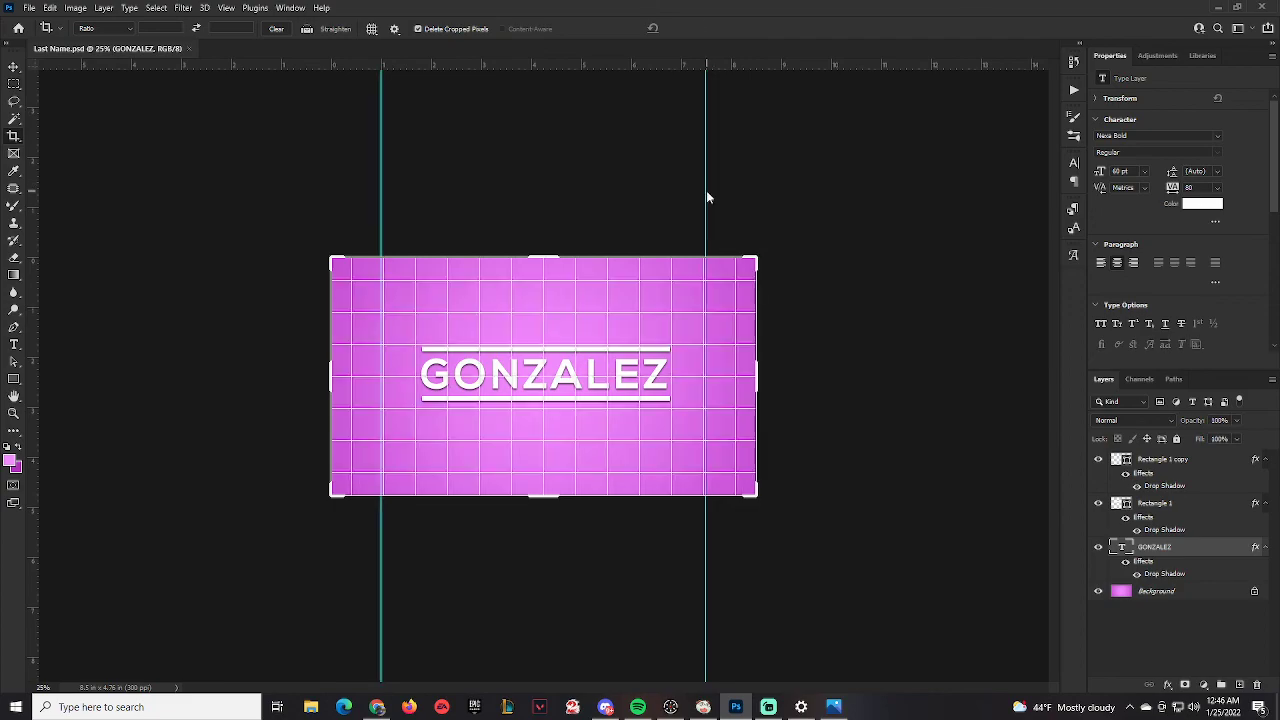